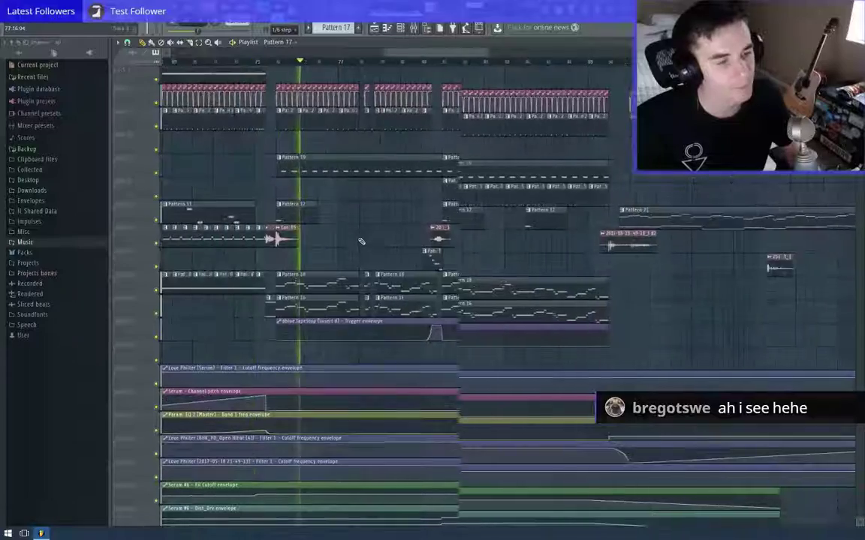
Rearrange the Pattern 18 and Pattern 16 clips in bar 78 into four-step clips at 78:01 and 78:09, and start the following clips at bar 79
scroll(359, 236, down, 5)
scroll(354, 232, up, 5)
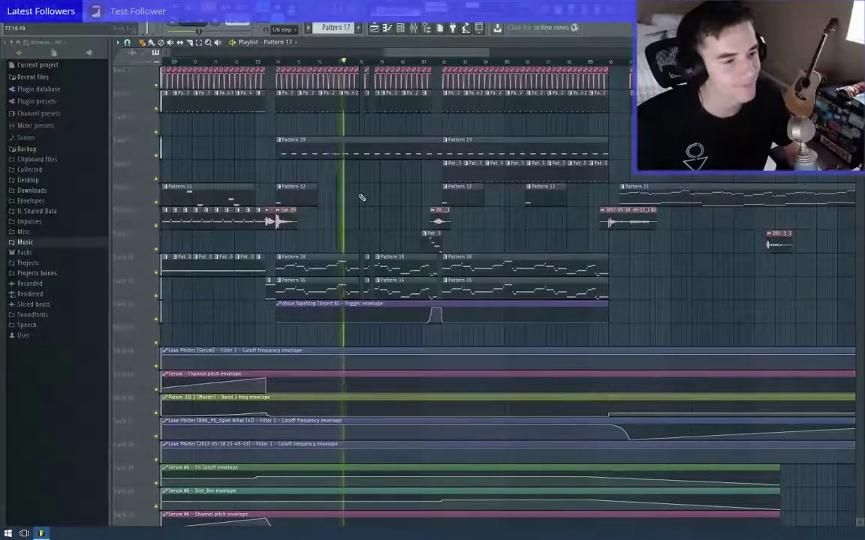
scroll(361, 198, up, 3)
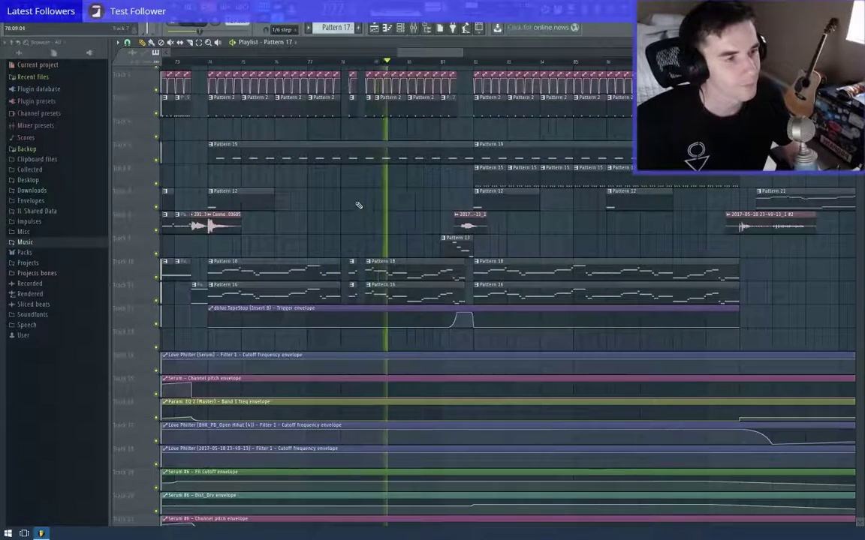
scroll(367, 214, up, 4)
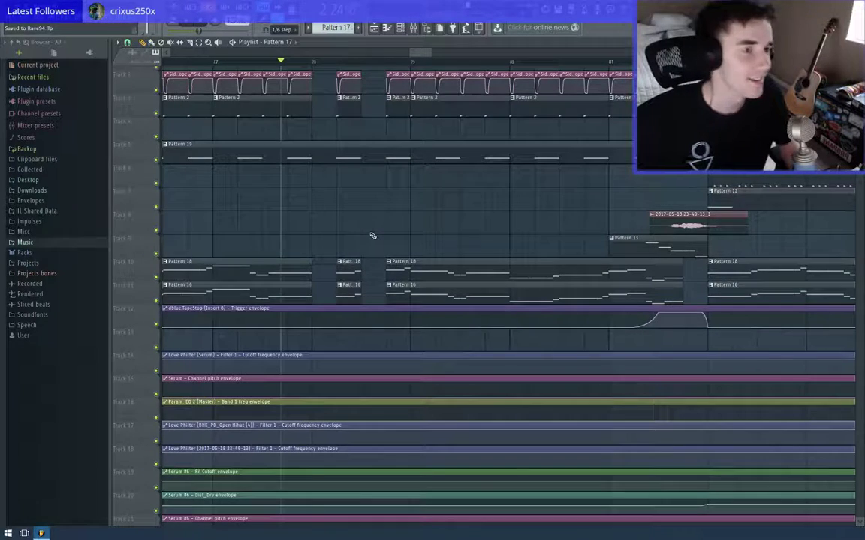
ctrl+scroll(378, 218, down, 2)
ctrl+scroll(377, 215, up, 3)
scroll(383, 154, up, 1)
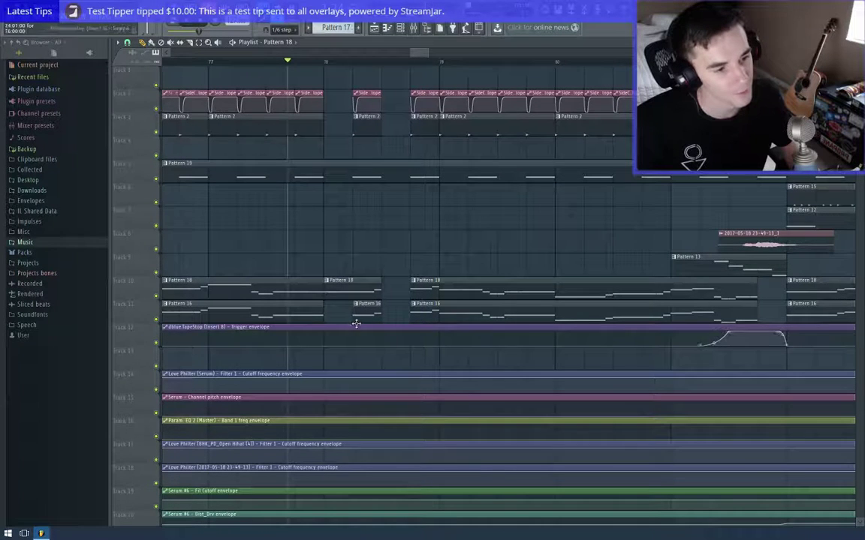
ctrl+drag(390, 309, 356, 290)
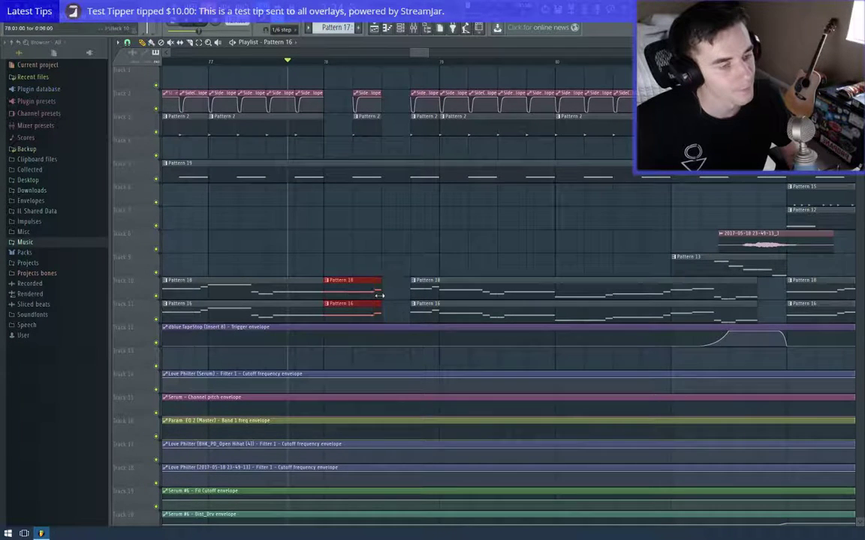
ctrl+drag(402, 271, 384, 288)
ctrl+click(396, 271)
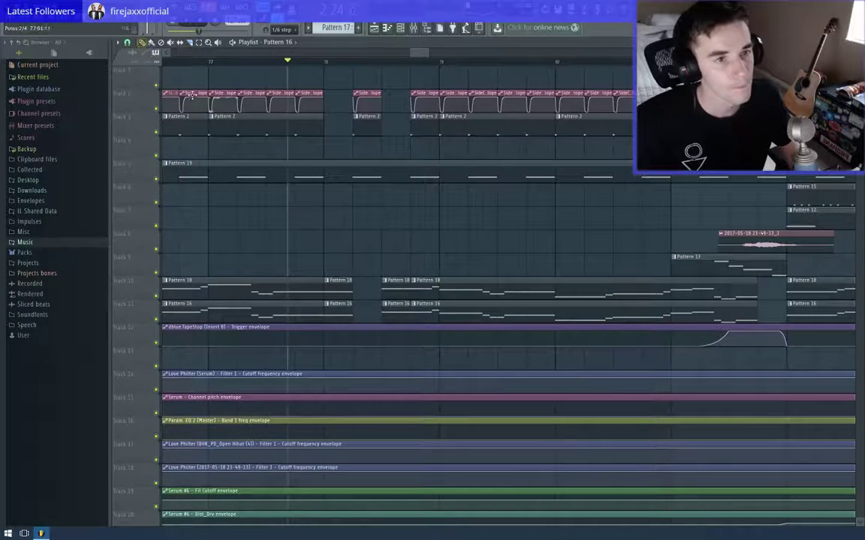
ctrl+drag(418, 263, 417, 308)
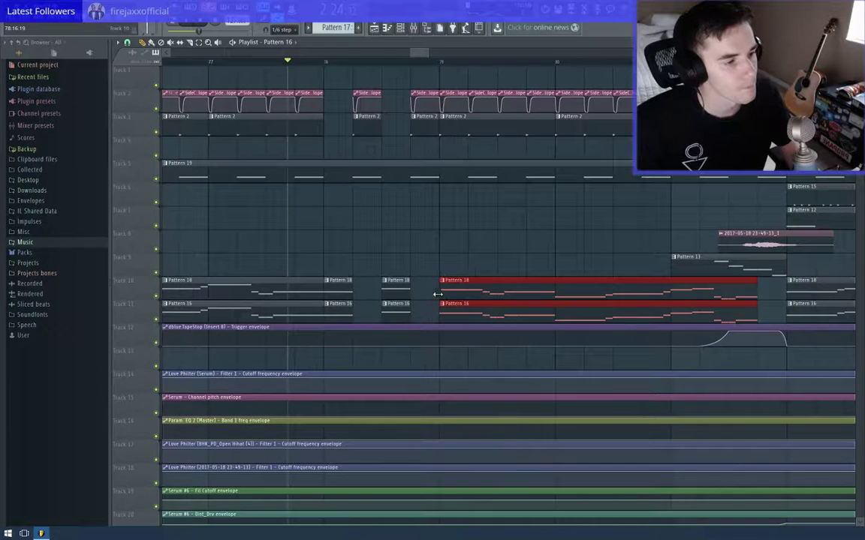
ctrl+click(425, 242)
Place matching four-step Pattern 2 and SideChain clips at 78:01 and 78:09, removing the ones just before bar 79
ctrl+drag(381, 146, 366, 126)
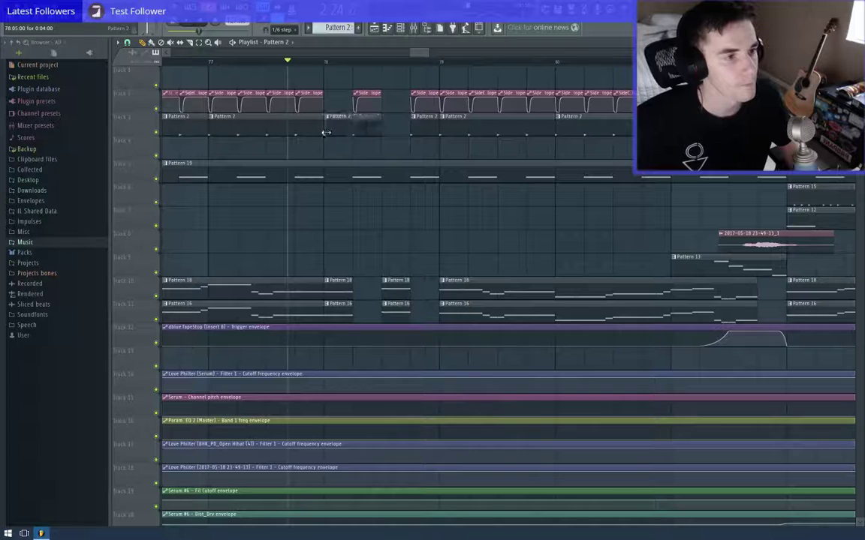
double_click(378, 133)
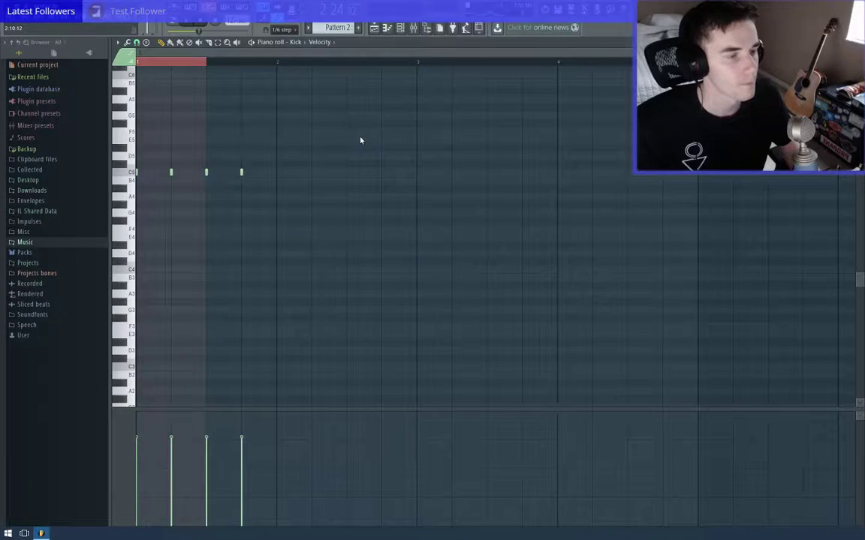
key(Escape)
key(Escape)
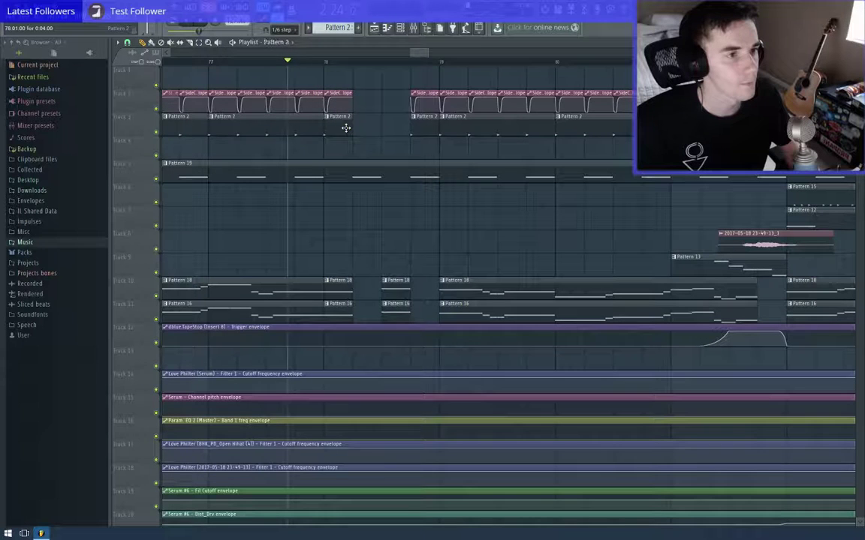
click(392, 102)
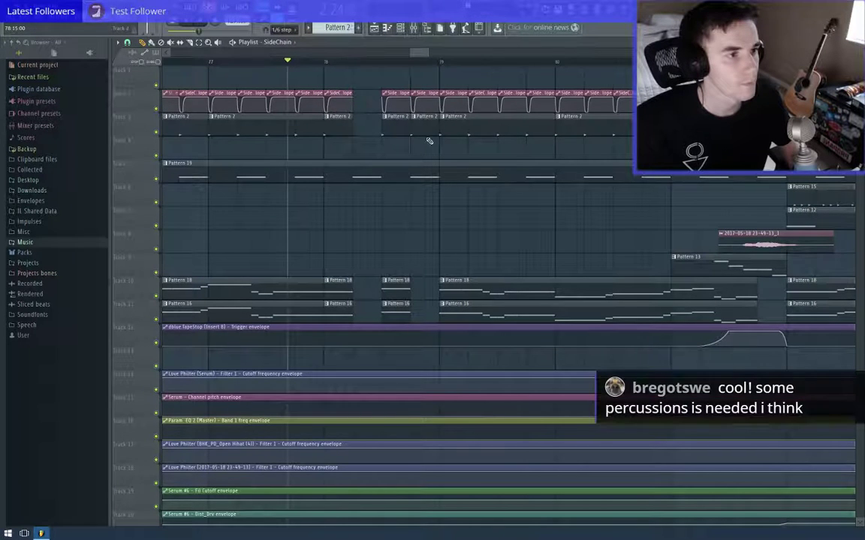
right_click(428, 128)
right_click(425, 109)
Cut Pattern 25 on Track 24 into four-step clips at 78:01 and 78:09, and start its following clip at bar 79
scroll(426, 140, down, 3)
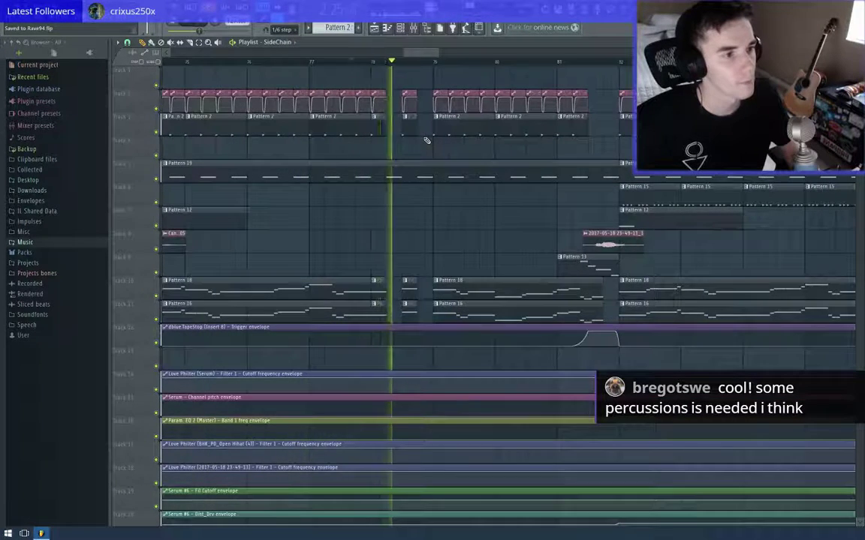
scroll(412, 274, down, 5)
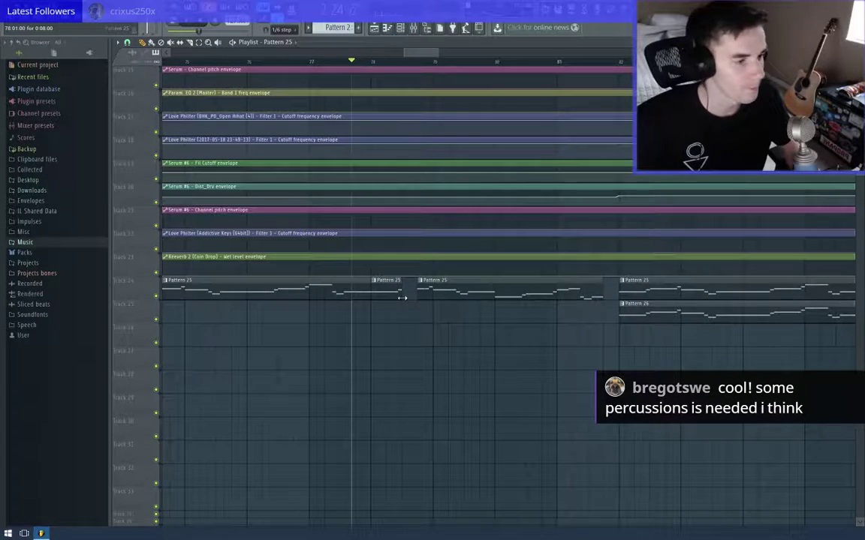
drag(402, 298, 386, 295)
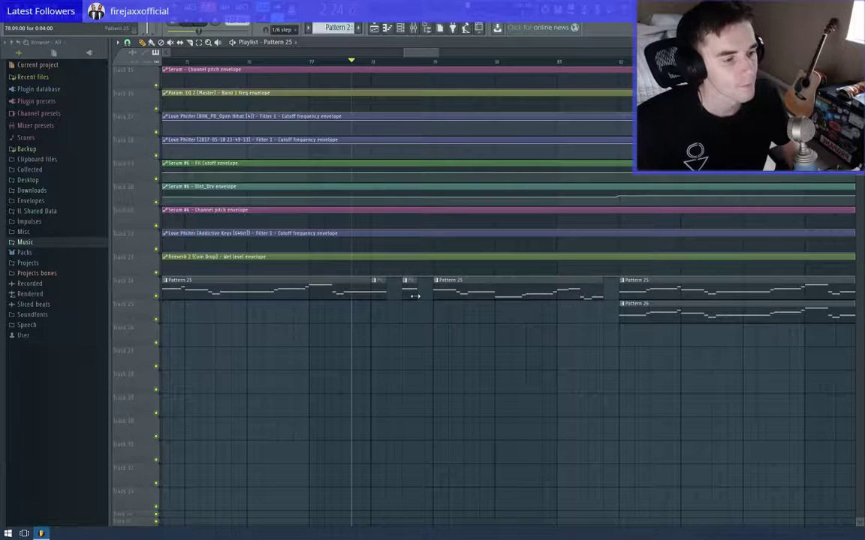
Solo Track 24 to audition the edited Pattern 25 clips around bar 78, and unsolo it
scroll(411, 295, up, 6)
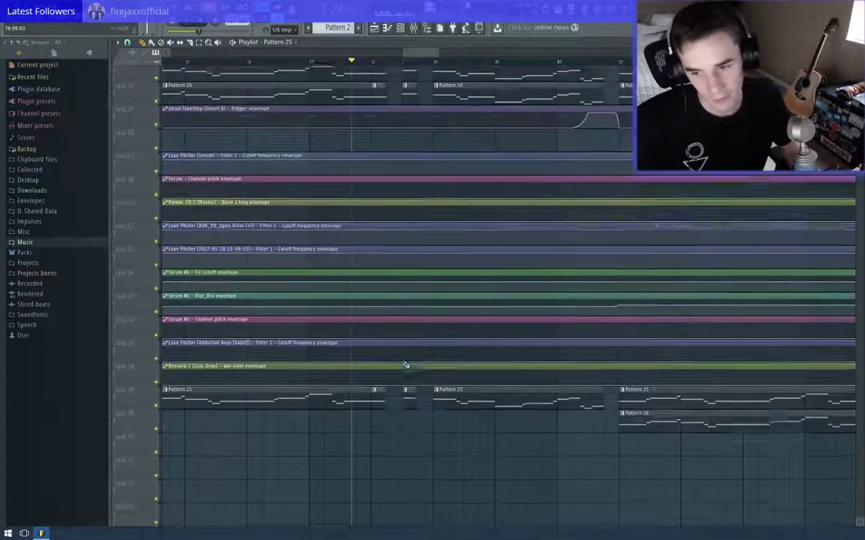
scroll(409, 350, up, 5)
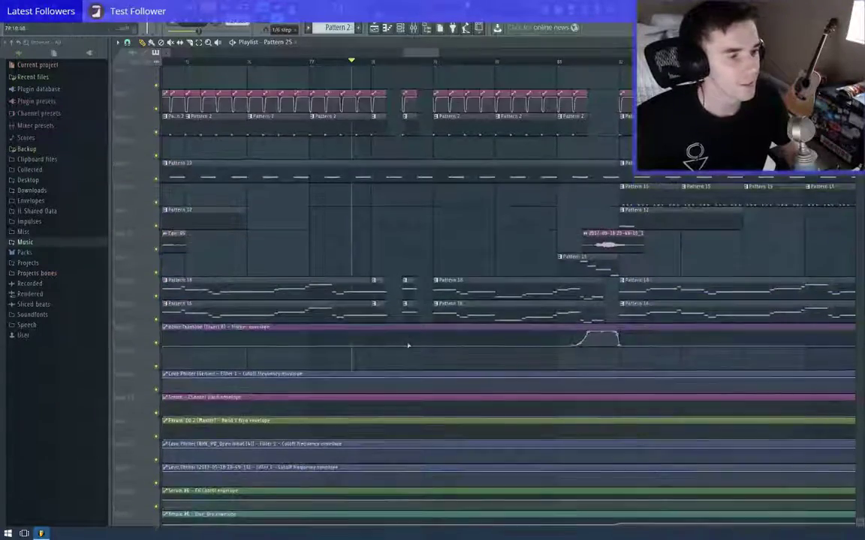
scroll(408, 354, down, 11)
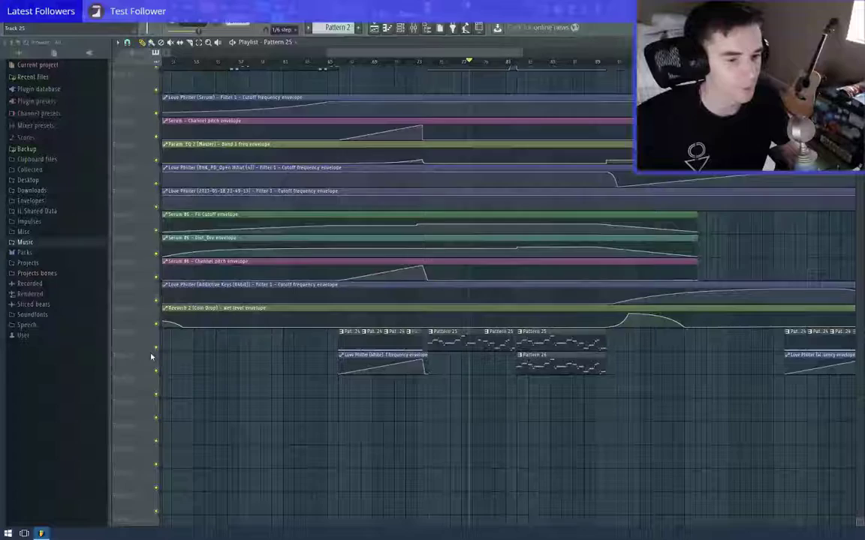
right_click(156, 349)
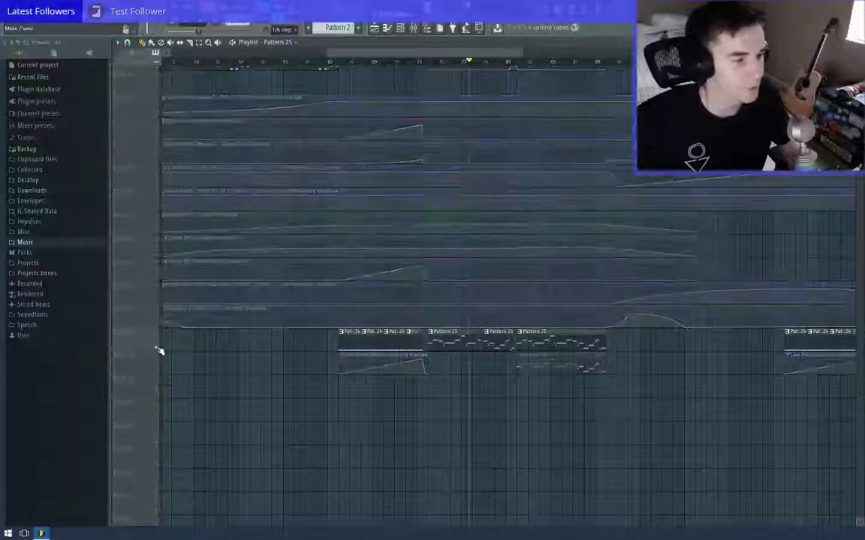
key(space)
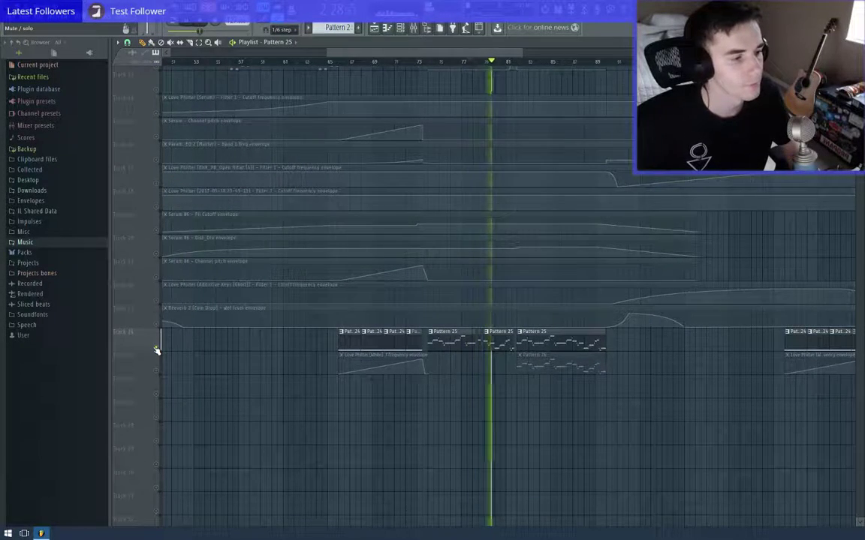
key(space)
right_click(156, 350)
Play the arrangement from the first buildup at about bar 25 and save the project
scroll(166, 353, down, 5)
scroll(181, 333, up, 1)
scroll(181, 334, up, 3)
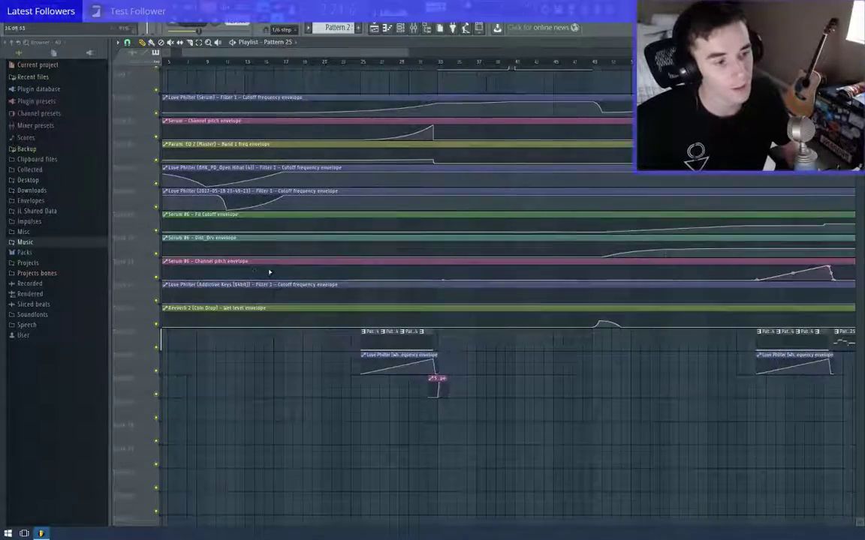
scroll(271, 270, up, 5)
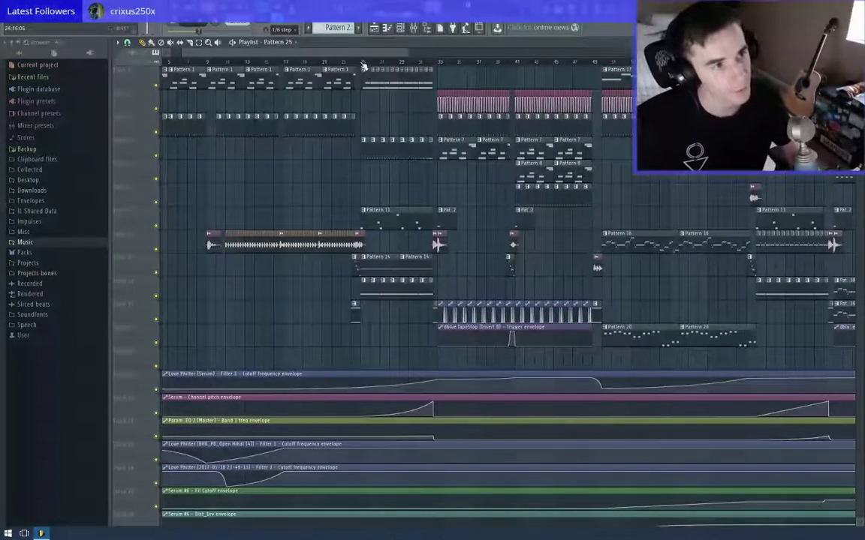
click(363, 64)
key(space)
key(ctrl+s)
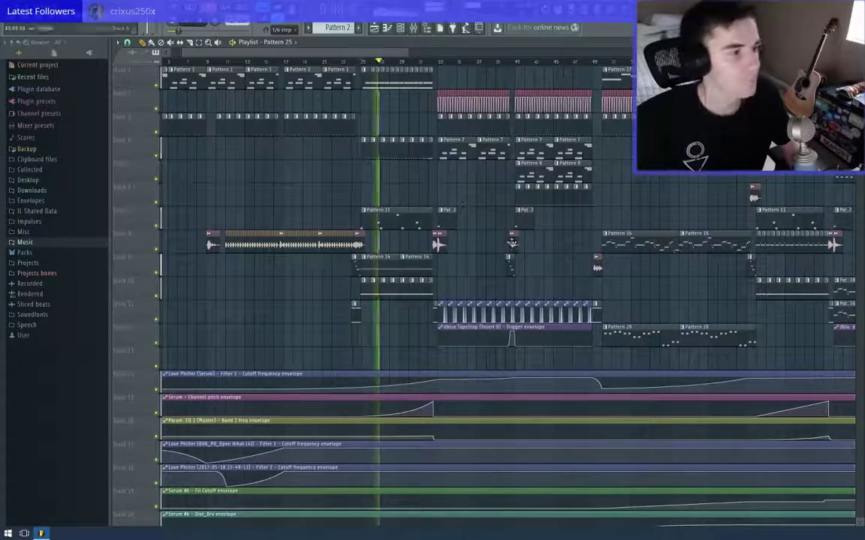
Audition the section starting just before the first Pattern 20 clip, around bar 50, and stop playback
scroll(305, 270, down, 5)
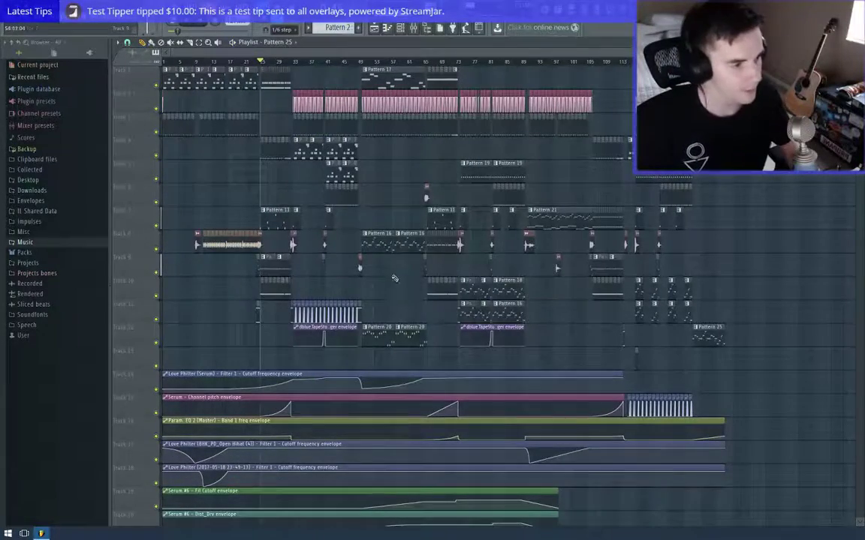
scroll(408, 293, up, 4)
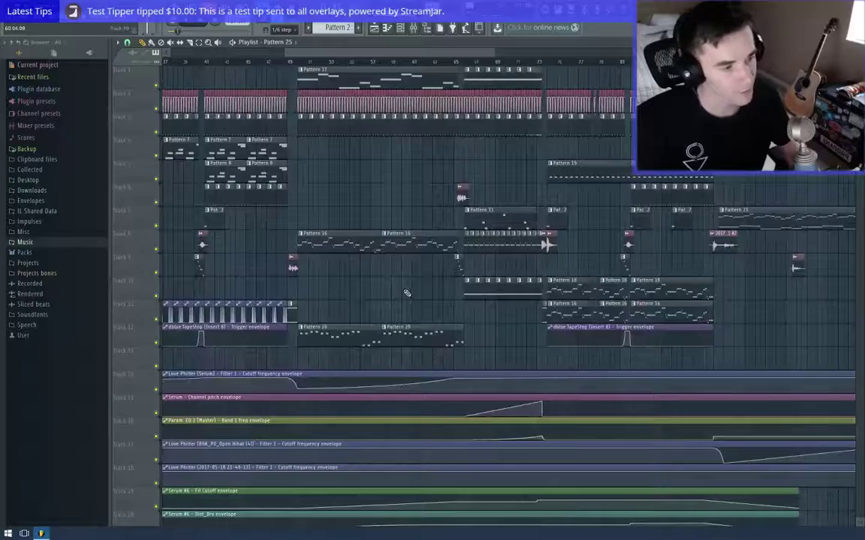
drag(428, 274, 372, 276)
scroll(372, 276, down, 6)
scroll(365, 241, up, 5)
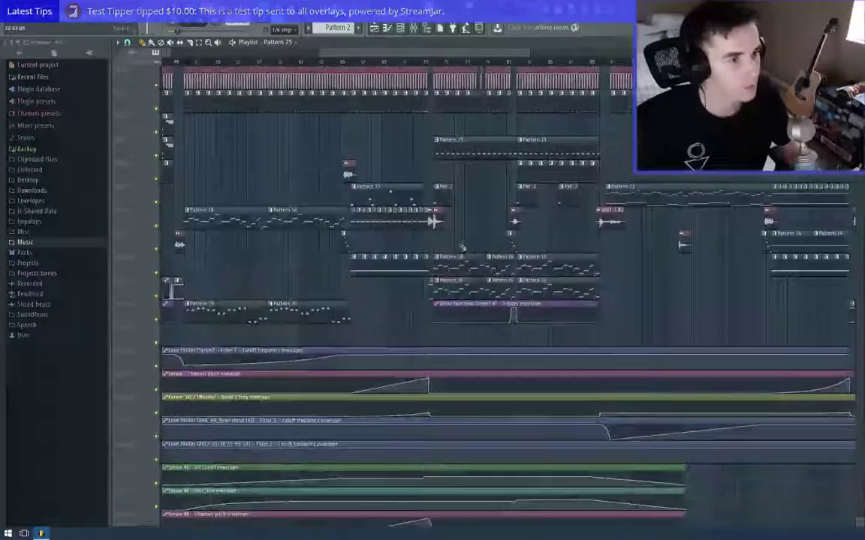
click(182, 62)
key(space)
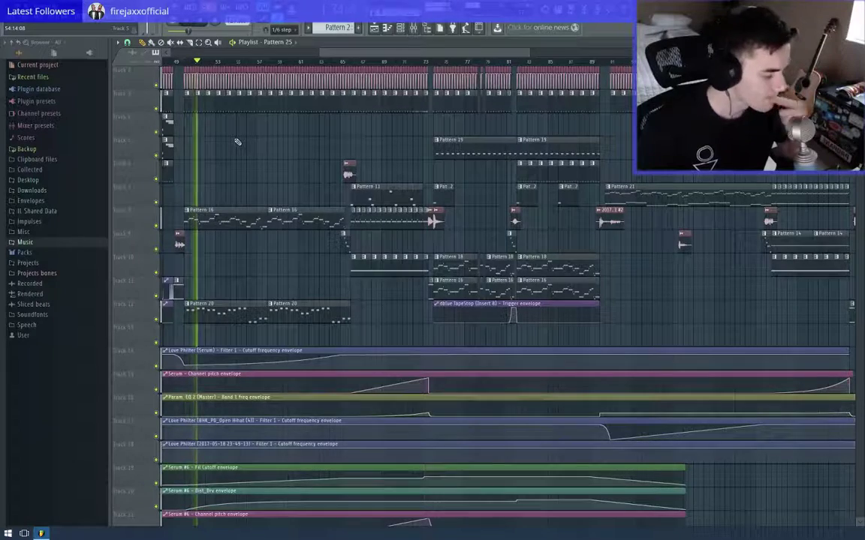
key(space)
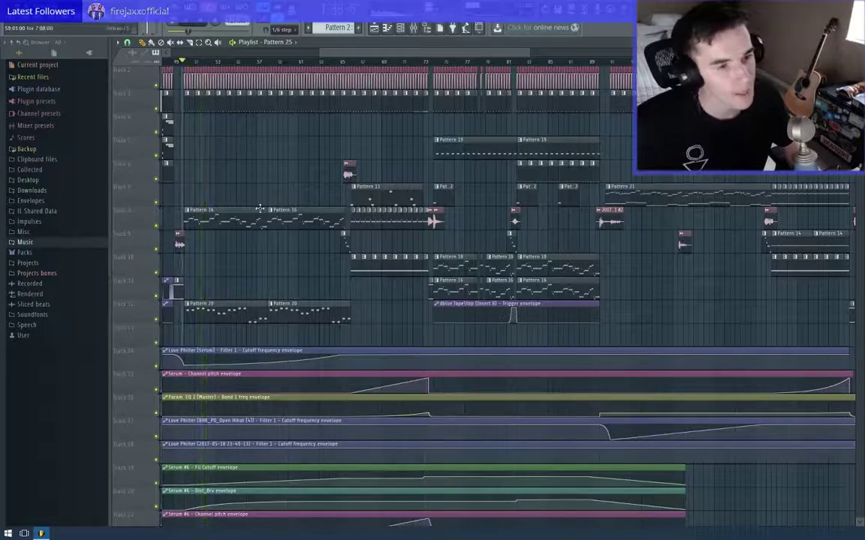
Play the second drop from just before bar 74 through the edited bar 78, and save the project
scroll(413, 218, up, 3)
drag(394, 199, 292, 220)
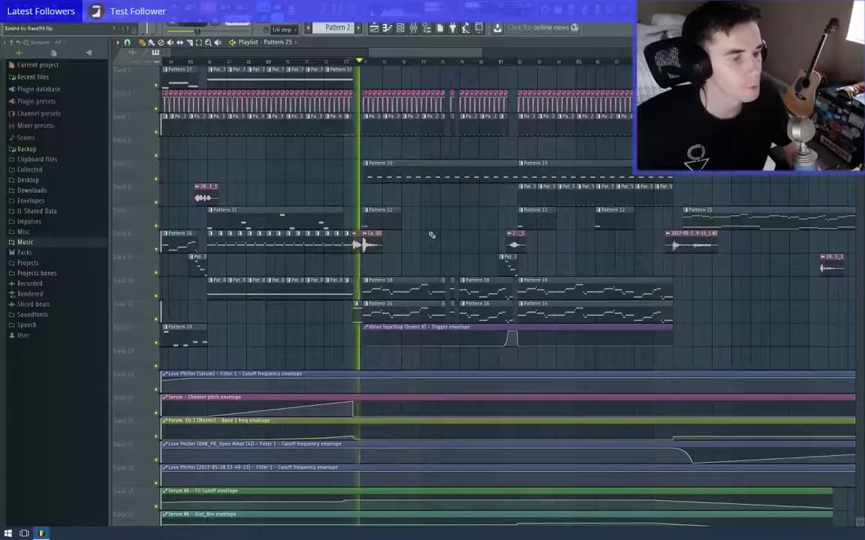
scroll(370, 234, up, 3)
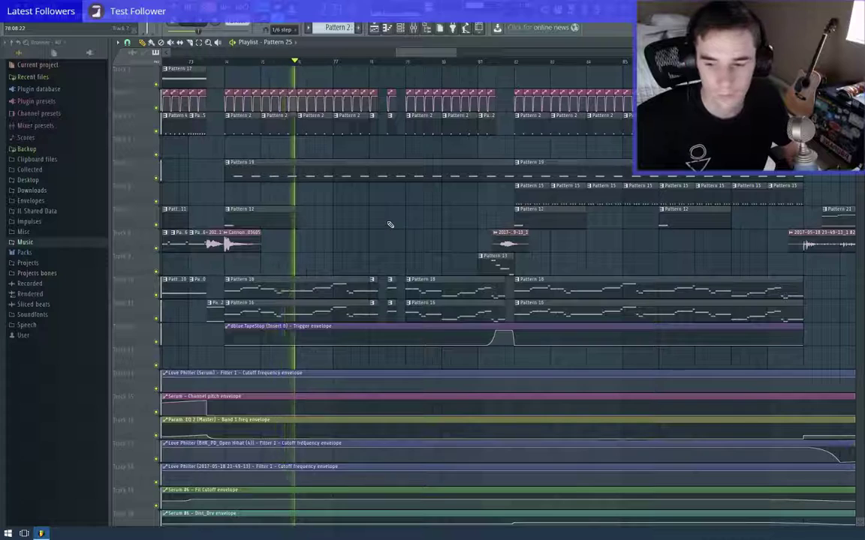
key(ctrl+s)
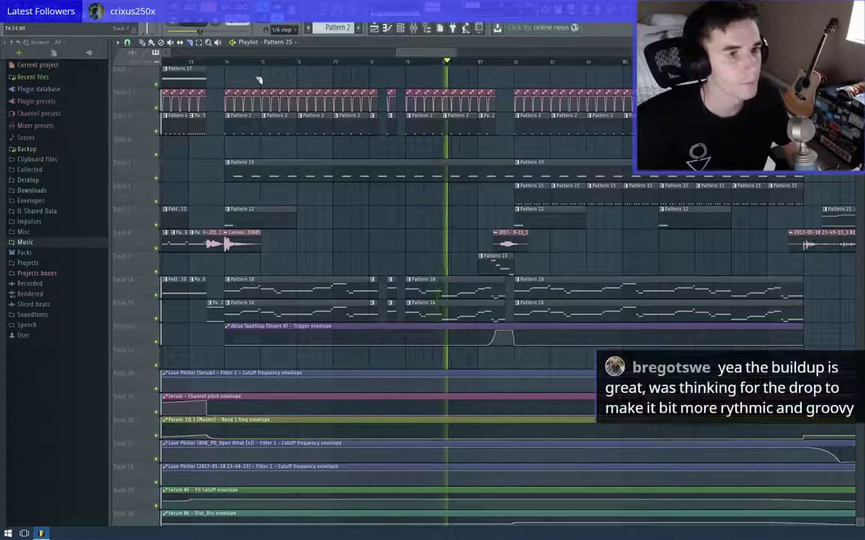
Switch back to the Draw tool and listen to the drop past bar 82
click(143, 44)
scroll(403, 191, down, 1)
scroll(403, 191, down, 3)
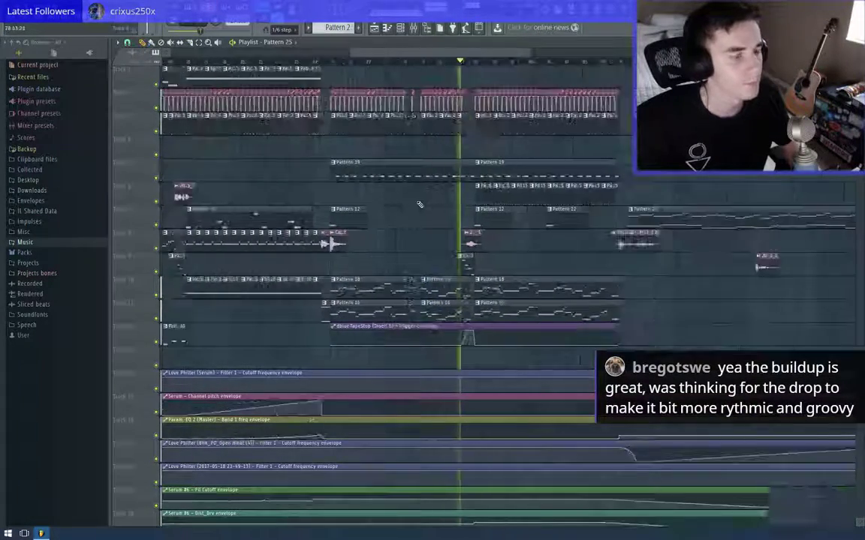
scroll(451, 233, up, 2)
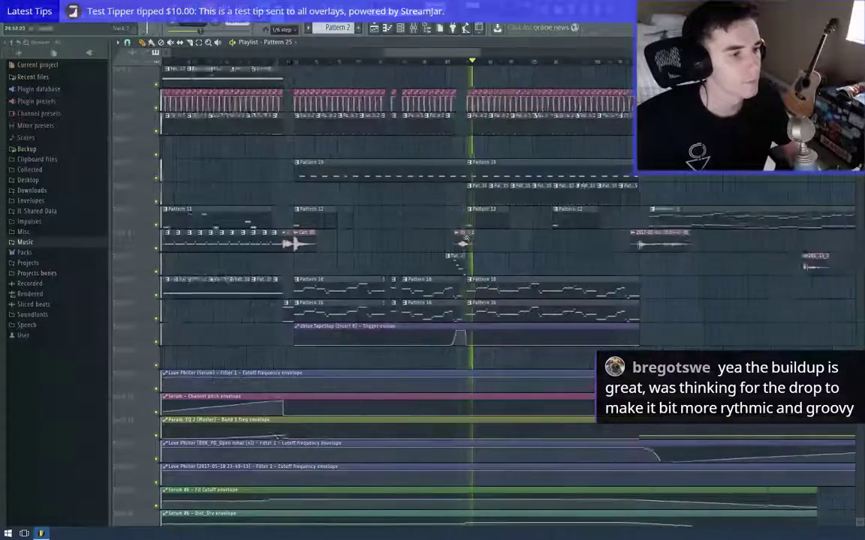
scroll(475, 247, down, 2)
drag(474, 247, 399, 248)
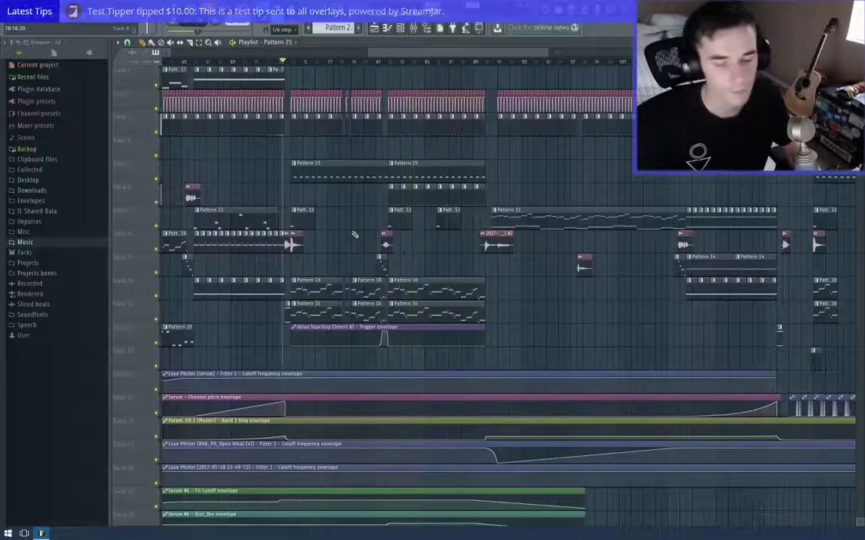
key(space)
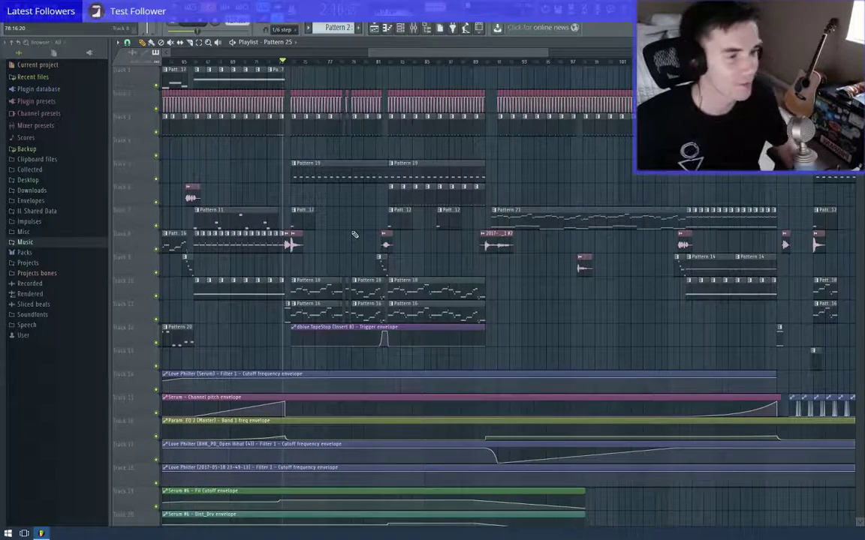
Play the drop again from the start of Pattern 19 at bar 74
scroll(355, 235, up, 3)
scroll(505, 277, left, 2)
click(394, 62)
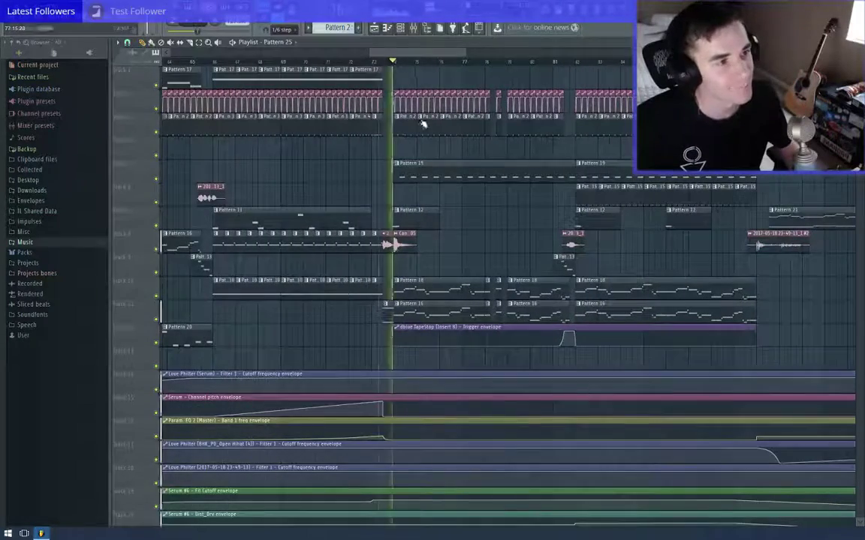
Add a new Serum instrument channel to the project
click(413, 28)
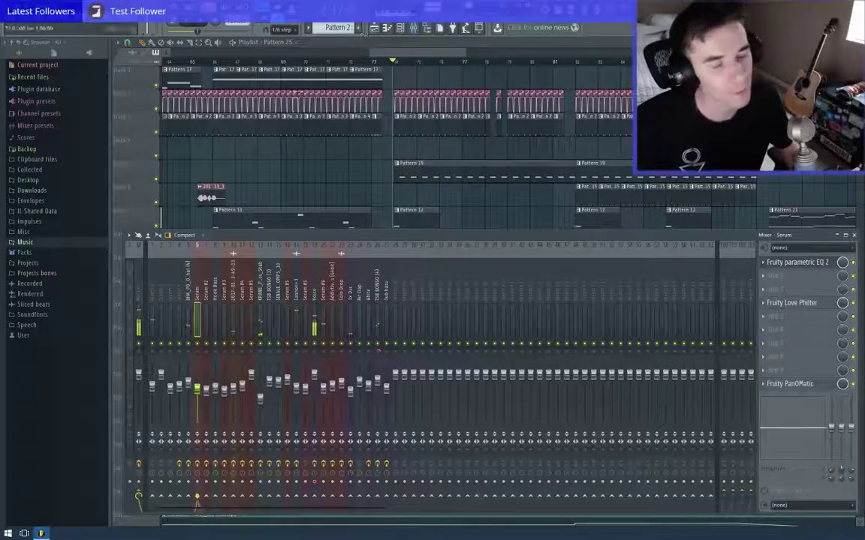
click(42, 11)
mouse_move(63, 27)
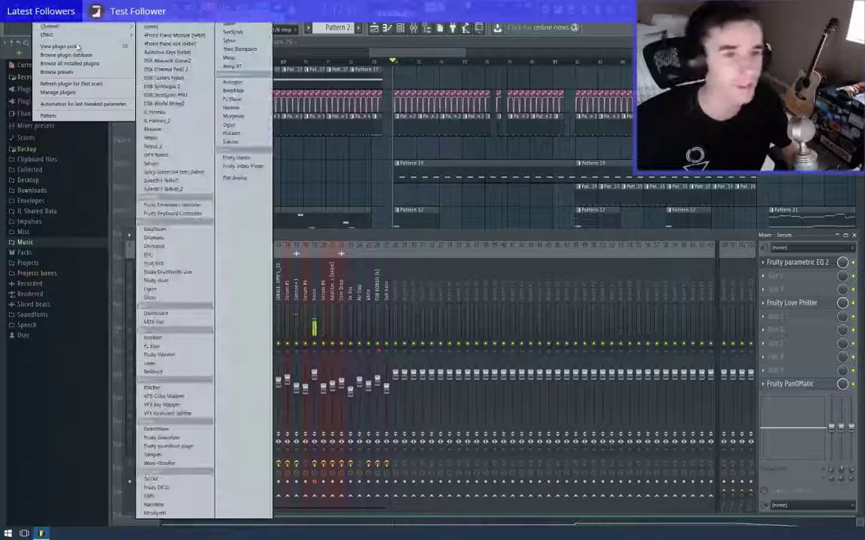
click(183, 164)
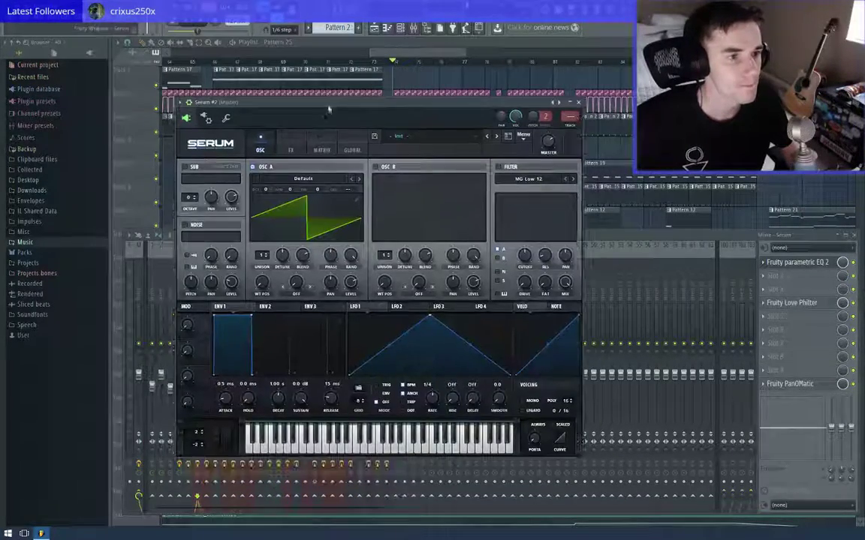
Open the Pattern 18 clip at the start of the second drop and copy all of its Serum notes
click(629, 164)
scroll(526, 169, down, 3)
scroll(512, 210, up, 3)
key(space)
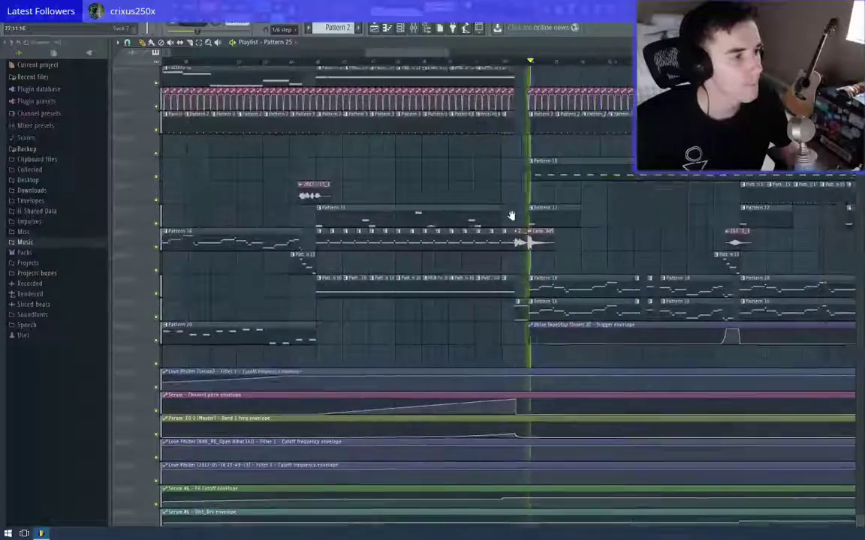
scroll(452, 213, down, 1)
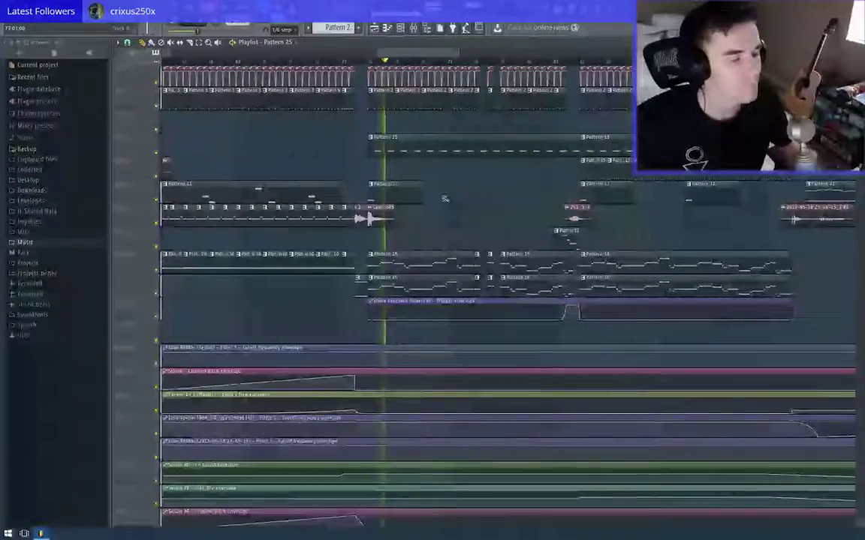
double_click(412, 256)
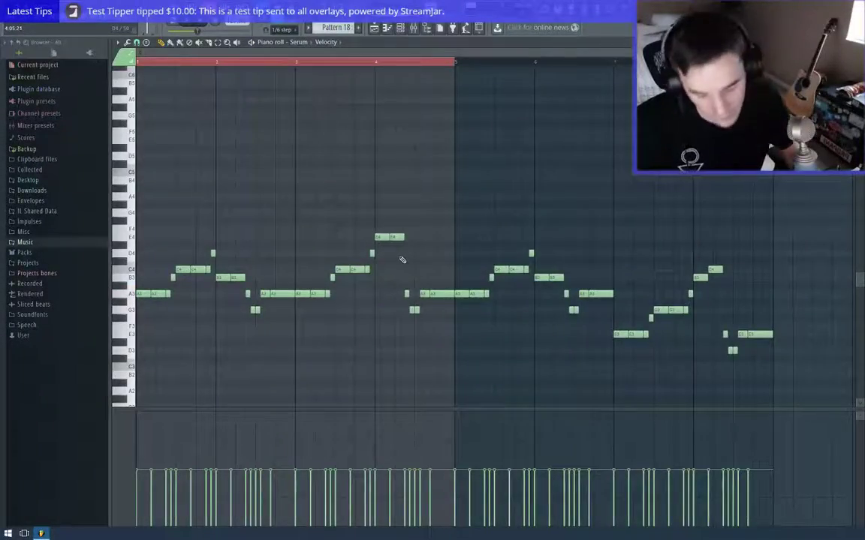
key(ctrl+a)
key(Escape)
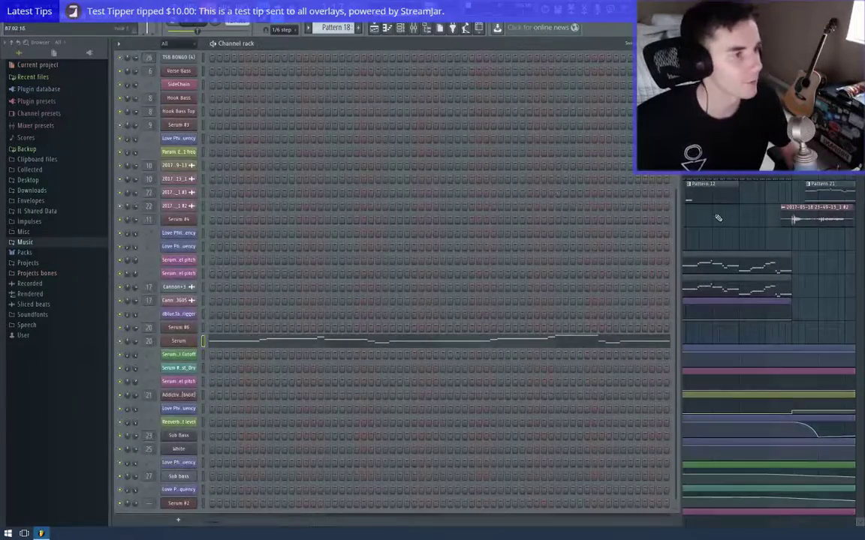
Paste the copied melody into the new Serum #2 channel in Pattern 18 and transpose it up so it starts on B4
key(Escape)
scroll(473, 210, down, 3)
double_click(412, 193)
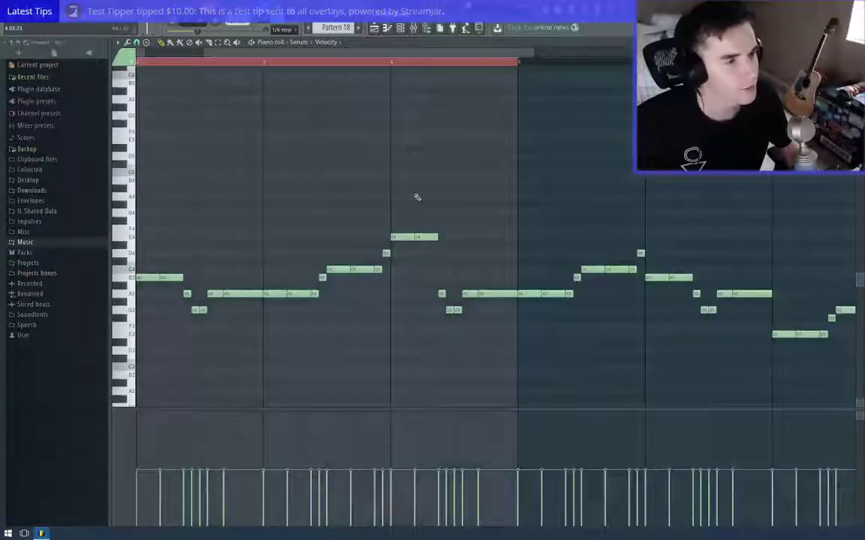
key(Escape)
scroll(210, 450, down, 2)
right_click(181, 505)
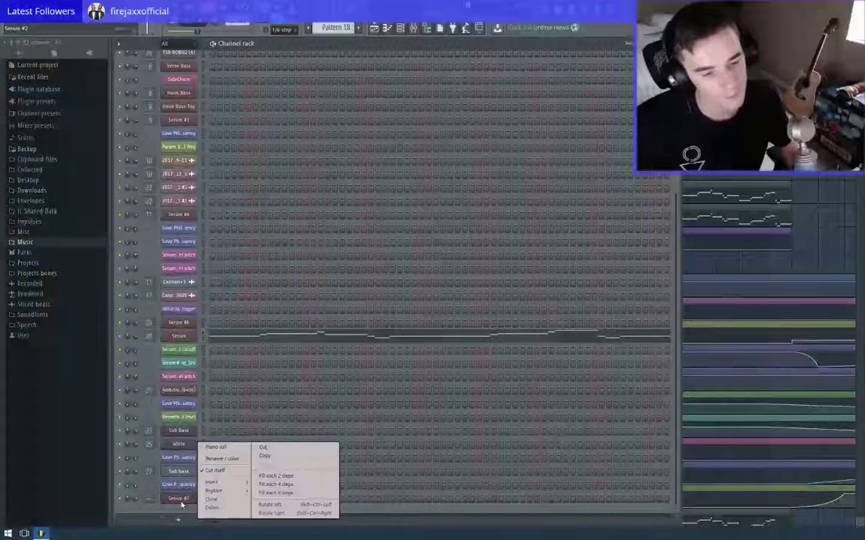
click(217, 447)
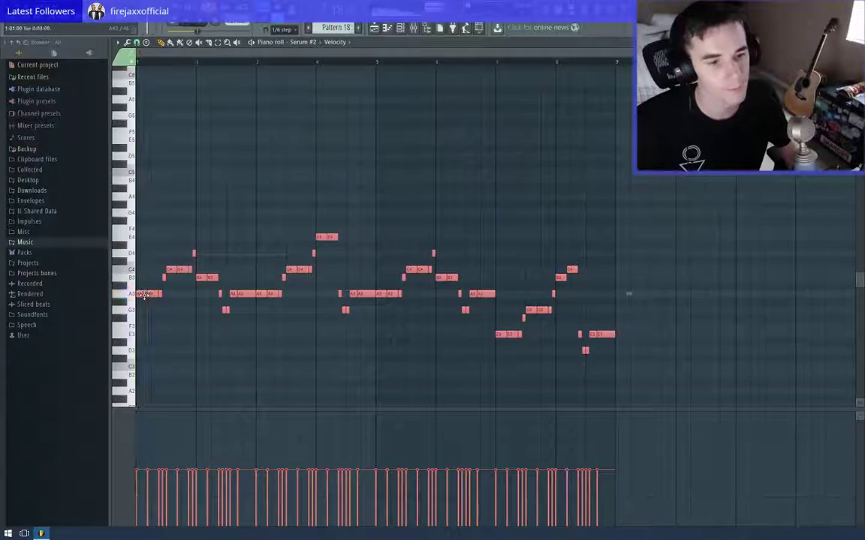
drag(144, 294, 139, 179)
Play the pattern, then route Serum #2 to mixer track 28 and set that track's level to 59%
key(space)
key(space)
key(space)
key(Escape)
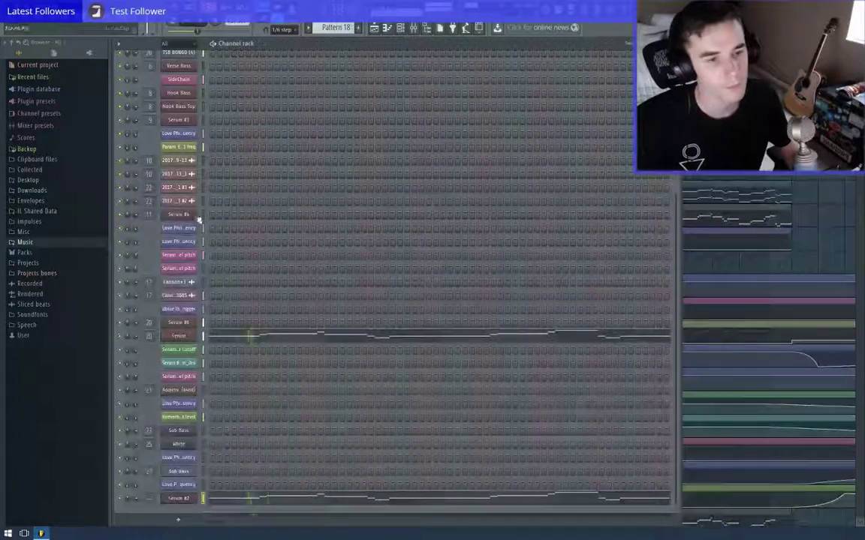
click(188, 503)
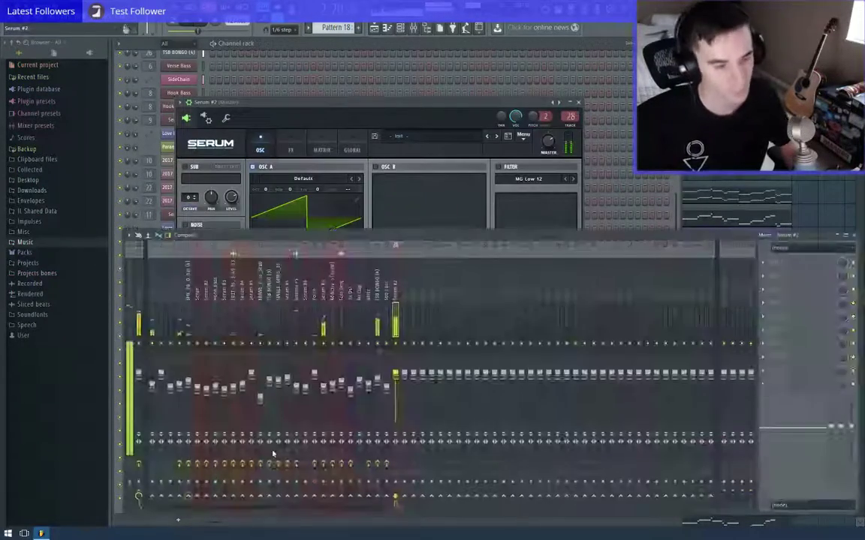
key(F9)
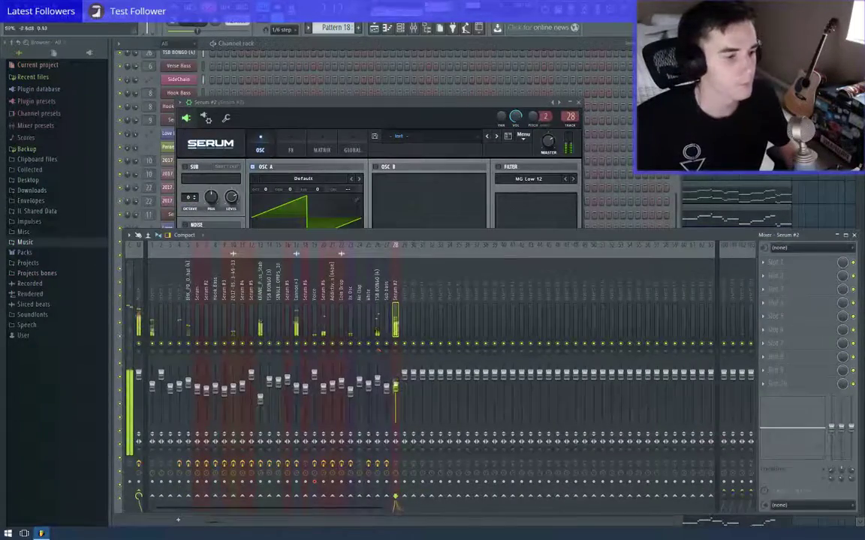
Set oscillator A of Serum #2 to 5 unison voices, and give Envelope 1 a 65 ms attack with no sustain
click(386, 111)
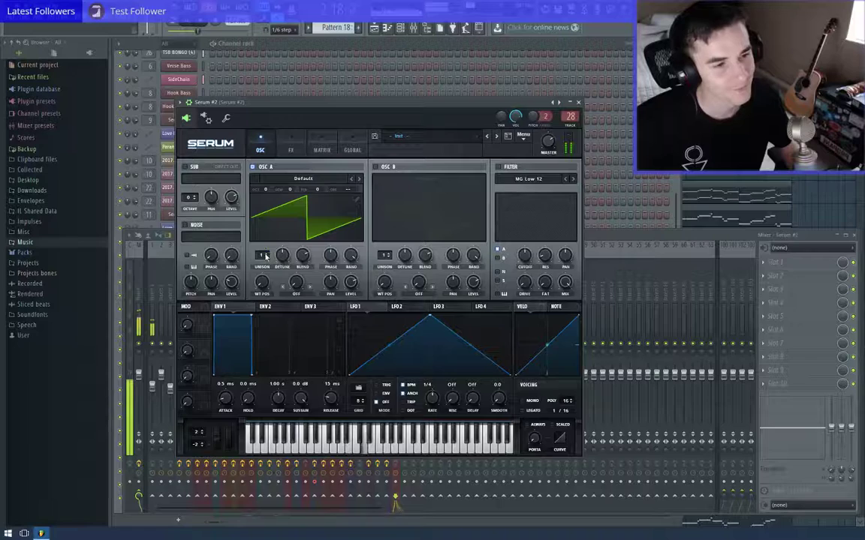
drag(265, 257, 277, 287)
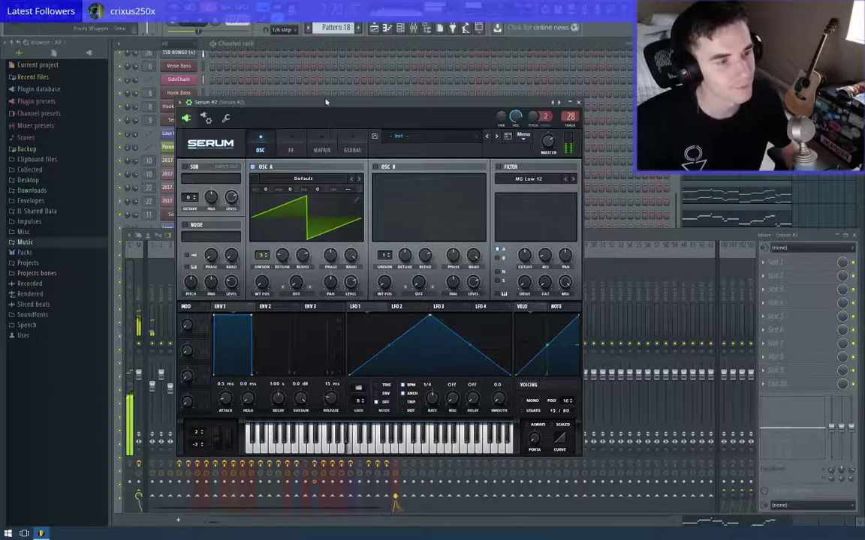
drag(298, 390, 291, 455)
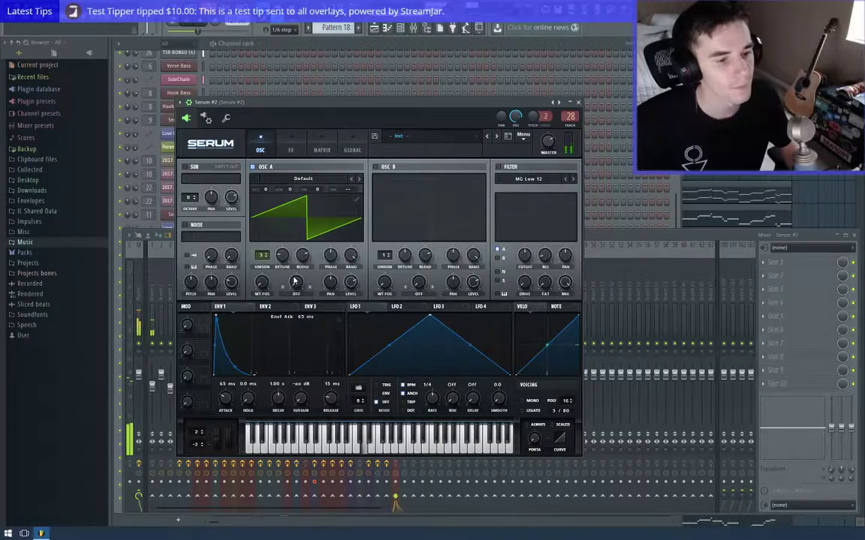
Enable Tube distortion in Serum #2 with 44% drive, and set Envelope 1 to 37 ms attack and 446 ms decay
click(291, 145)
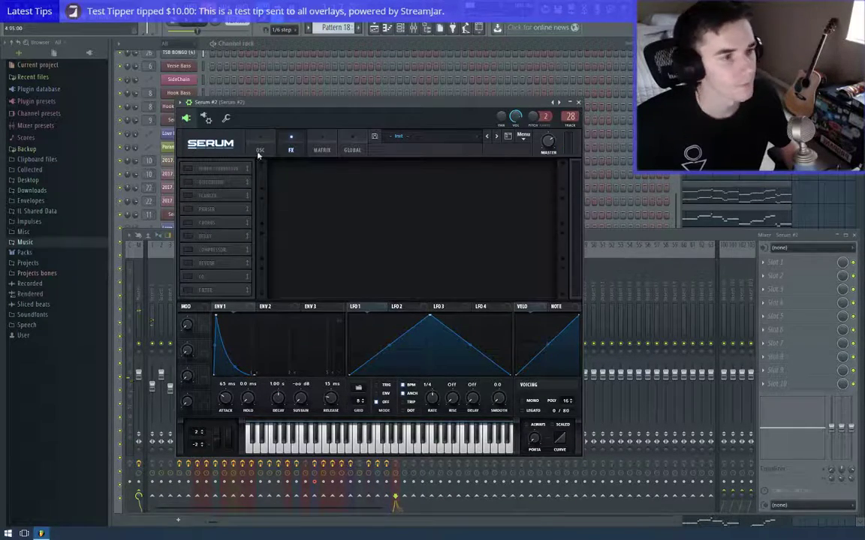
click(200, 181)
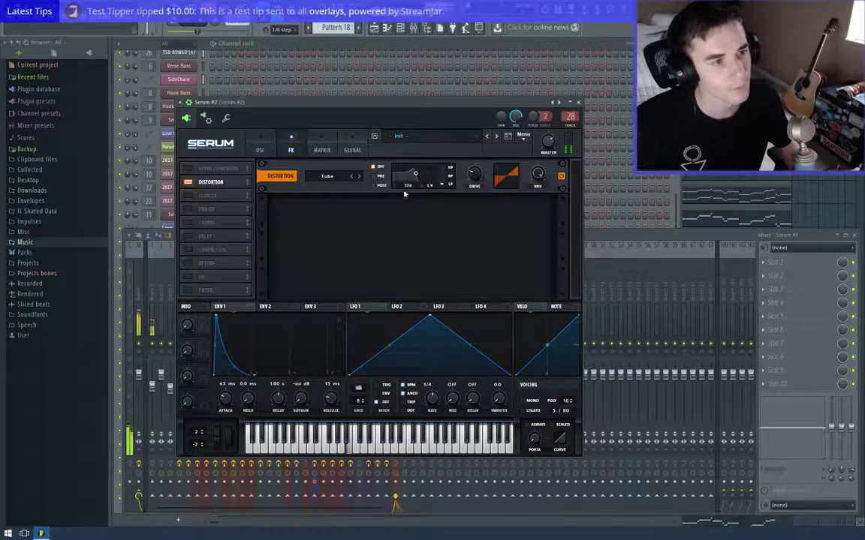
drag(473, 174, 474, 161)
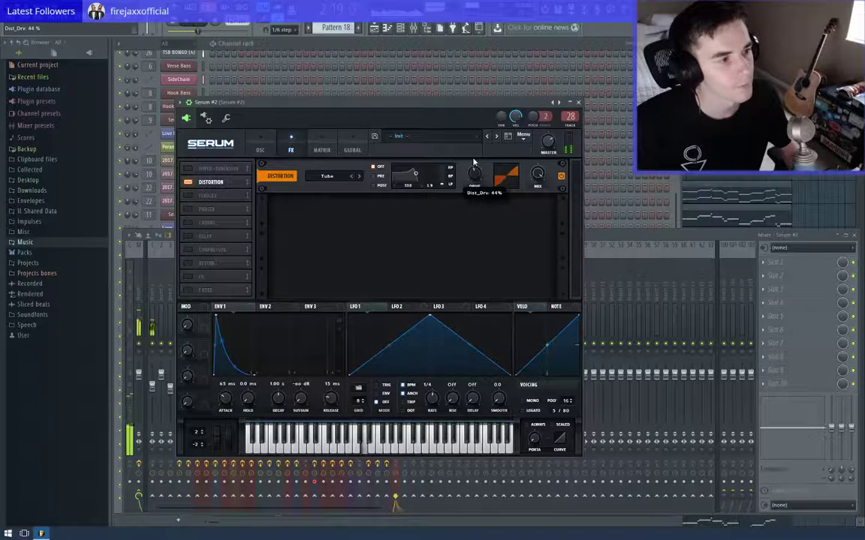
click(263, 148)
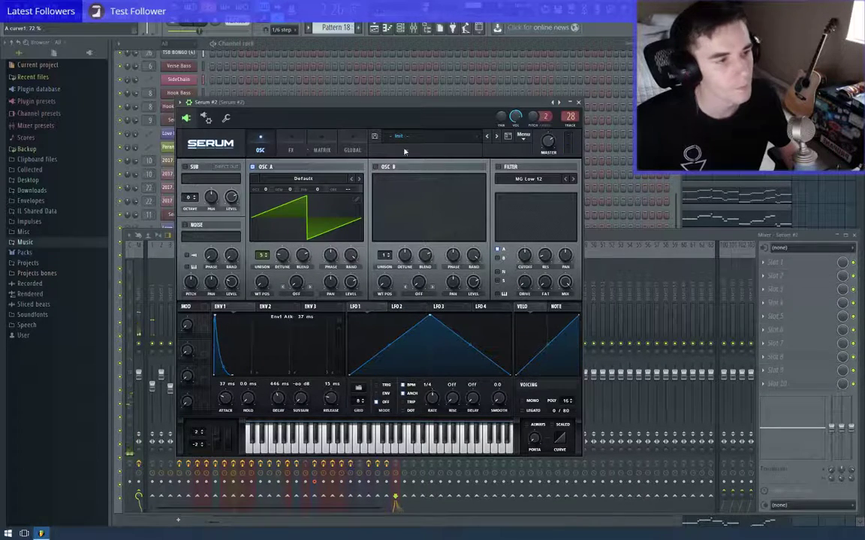
Enable oscillator B with the Basic Shapes wavetable at position 4, one octave up and at 51% level
click(375, 166)
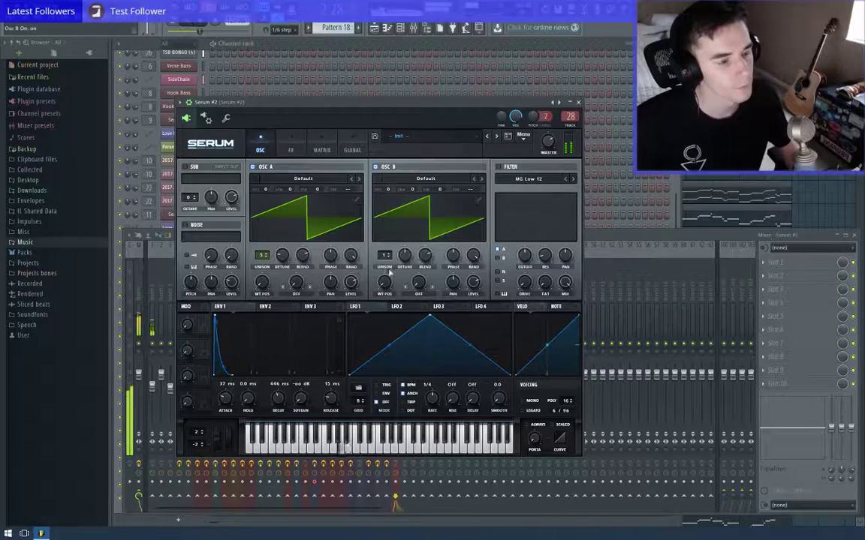
click(425, 179)
mouse_move(409, 189)
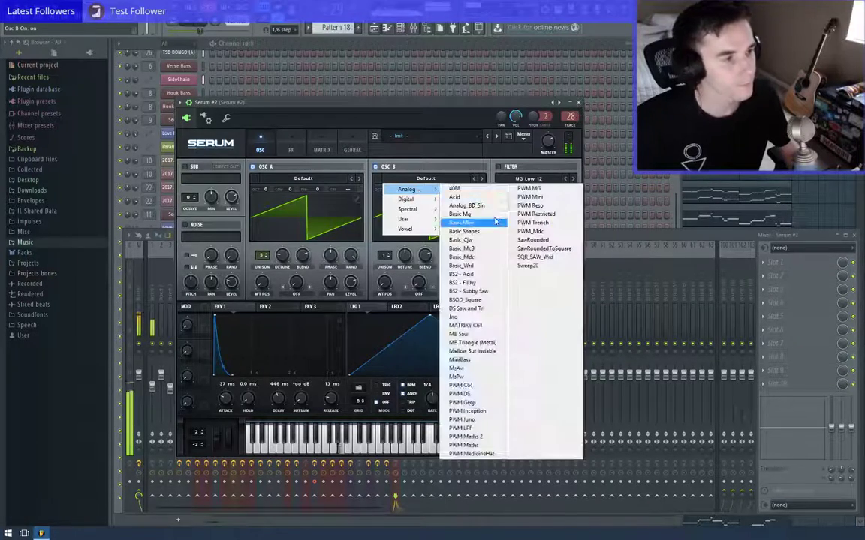
click(470, 235)
drag(387, 279, 390, 239)
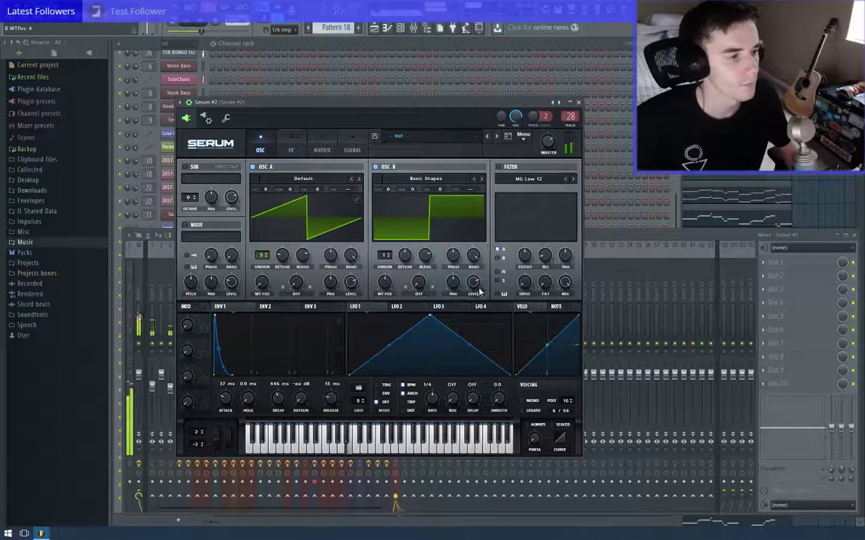
drag(475, 283, 477, 294)
mouse_move(390, 194)
mouse_down()
mouse_move(389, 201)
mouse_move(391, 180)
mouse_up()
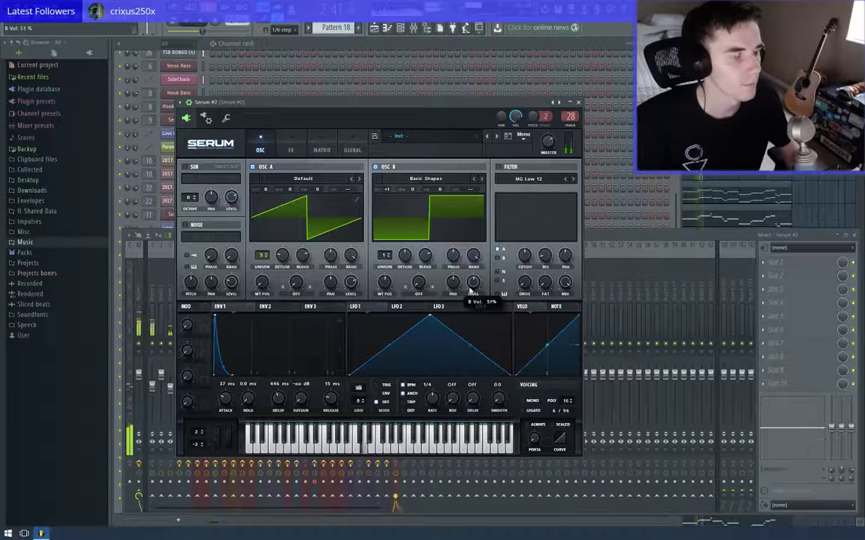
Route both oscillators through the MG Low 12 filter with a 1887 Hz cutoff, and enable the reverb effect
click(498, 167)
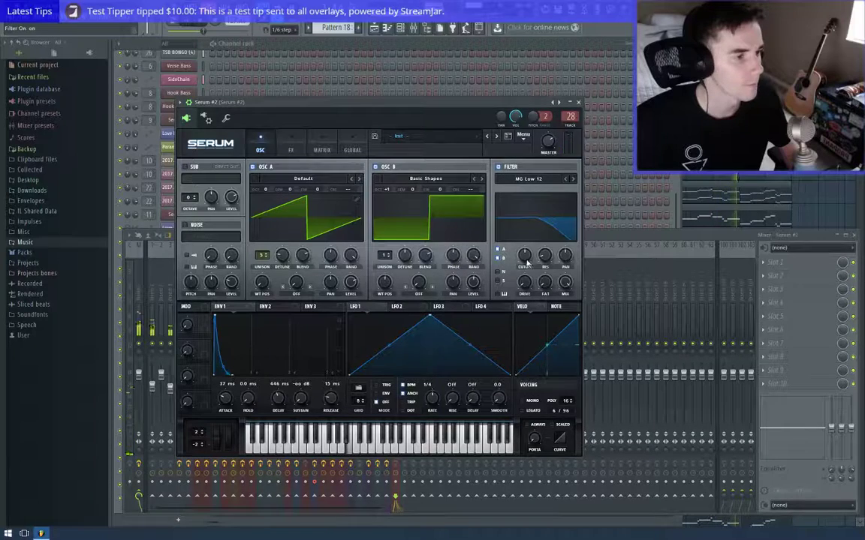
drag(525, 262, 531, 243)
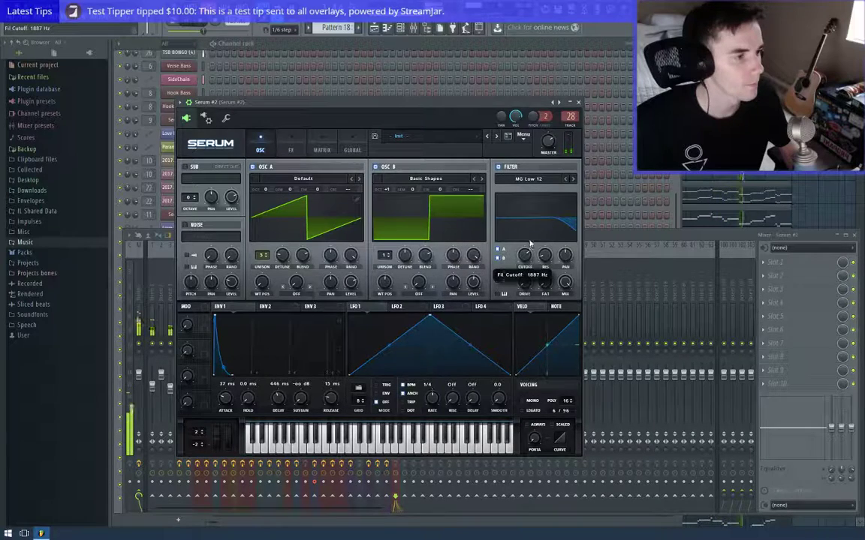
click(291, 150)
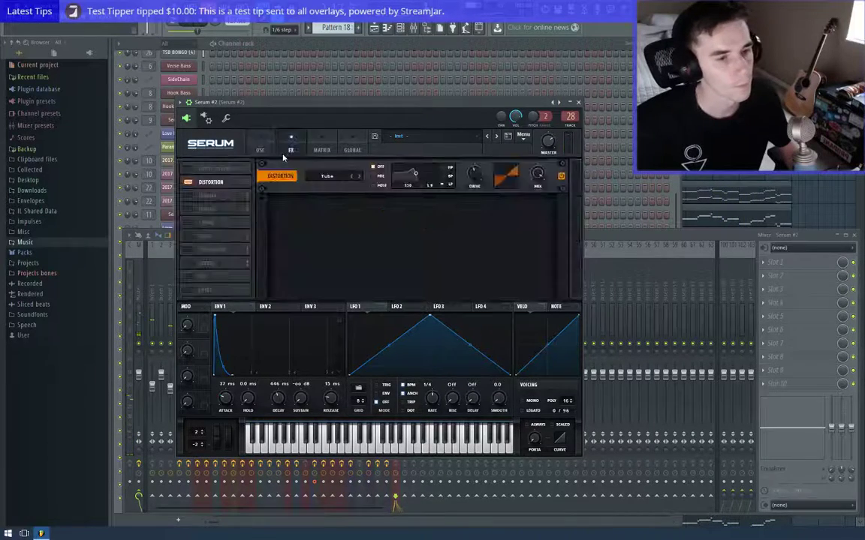
click(189, 263)
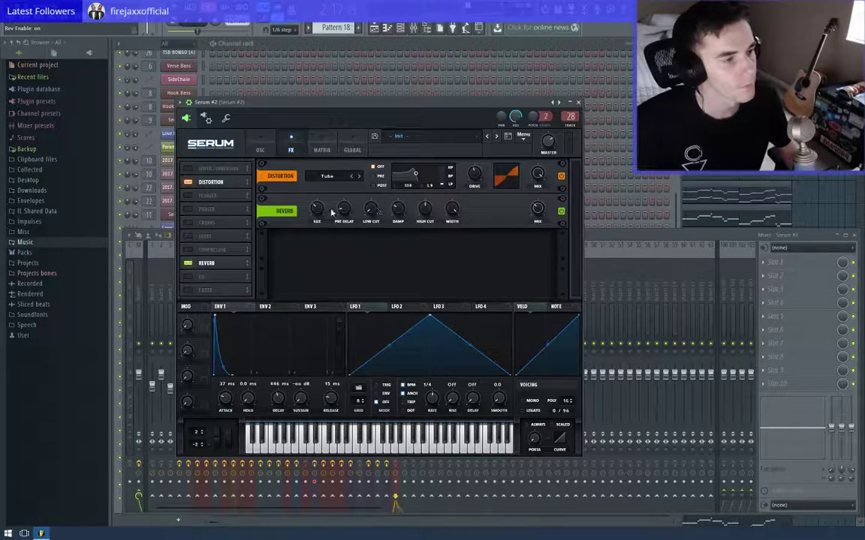
Open the Serum #2 notes and raise three consecutive notes late in the first bar to E5, F#5 and G5
click(366, 48)
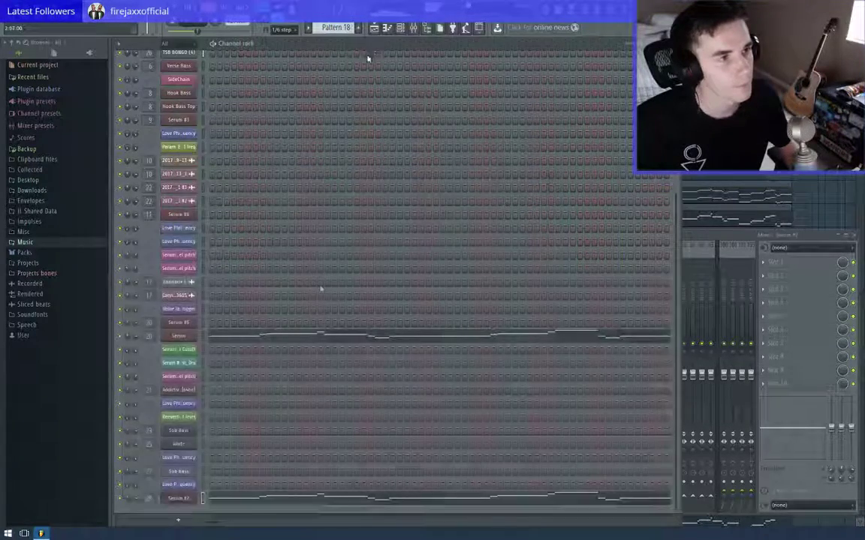
click(253, 502)
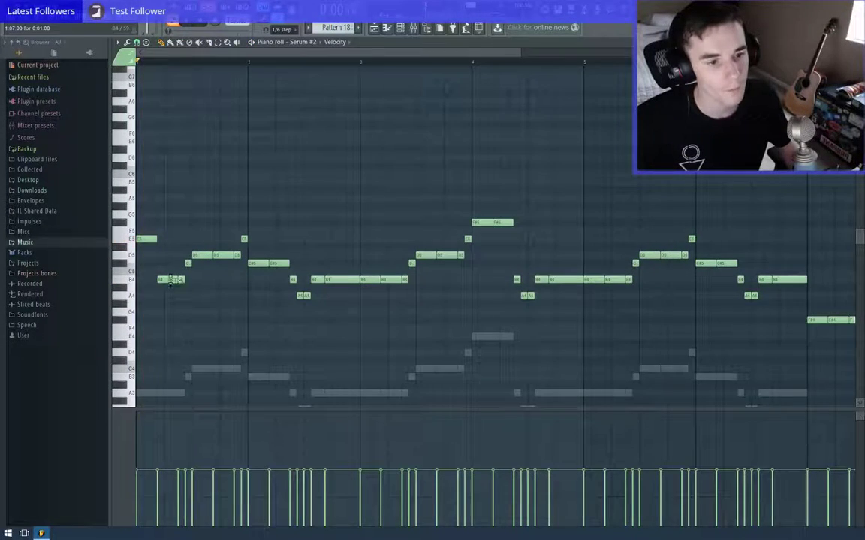
scroll(173, 280, up, 2)
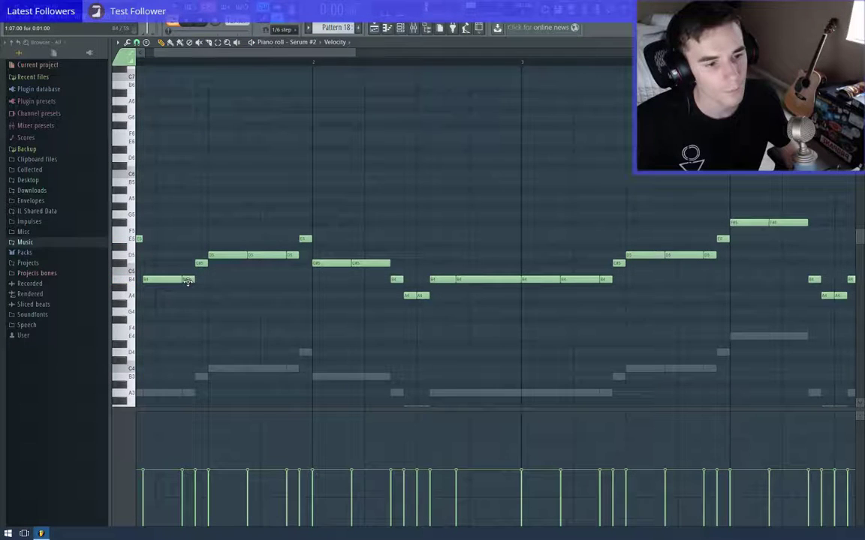
drag(188, 266, 186, 239)
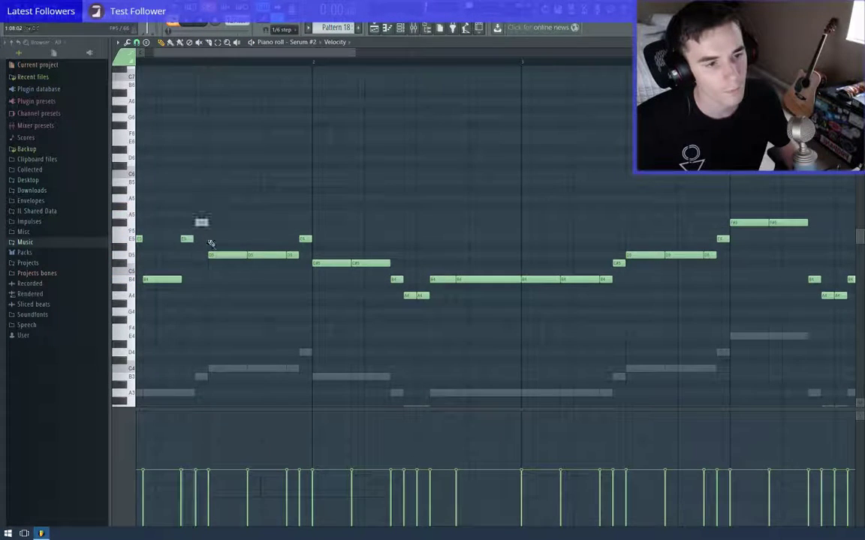
drag(214, 255, 217, 213)
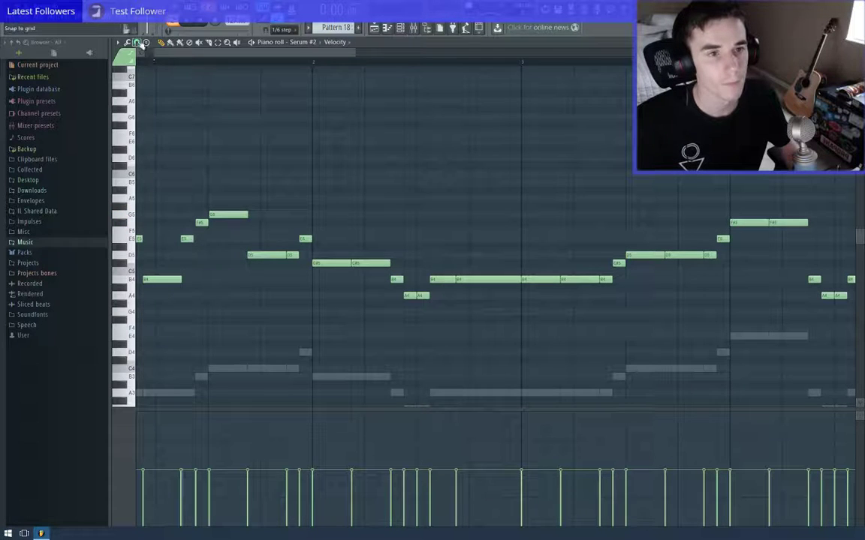
Re-enter the short E5 and F#5 on the grid at steps 7 and 8 of bar 1, each one step long
click(139, 44)
click(147, 145)
scroll(198, 224, up, 3)
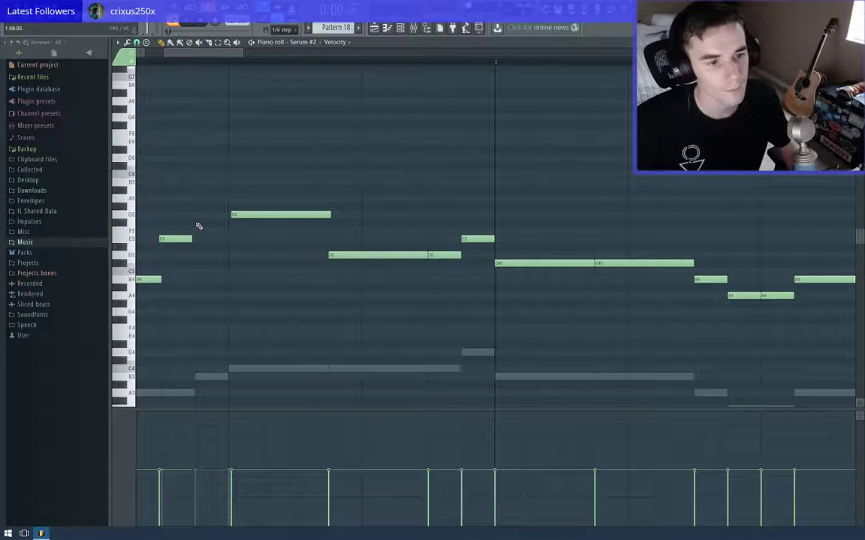
click(198, 224)
right_click(177, 239)
click(180, 239)
drag(267, 238, 261, 225)
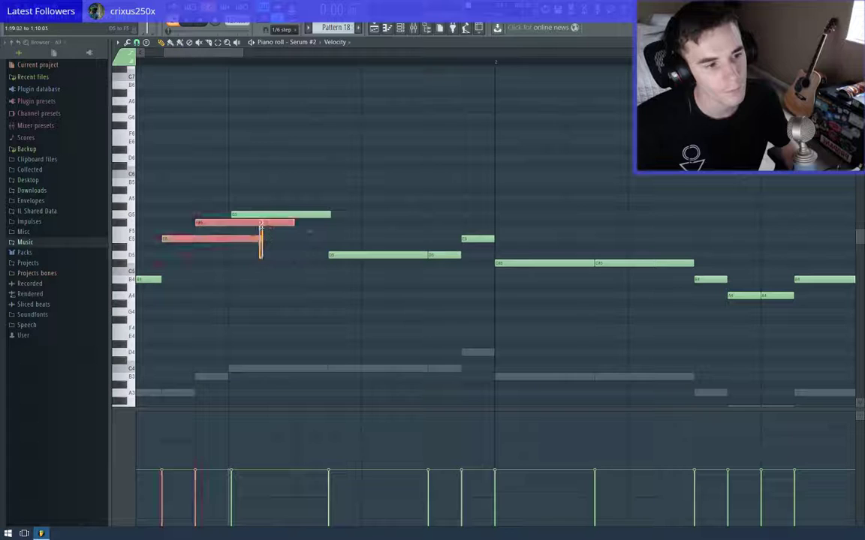
scroll(331, 199, down, 3)
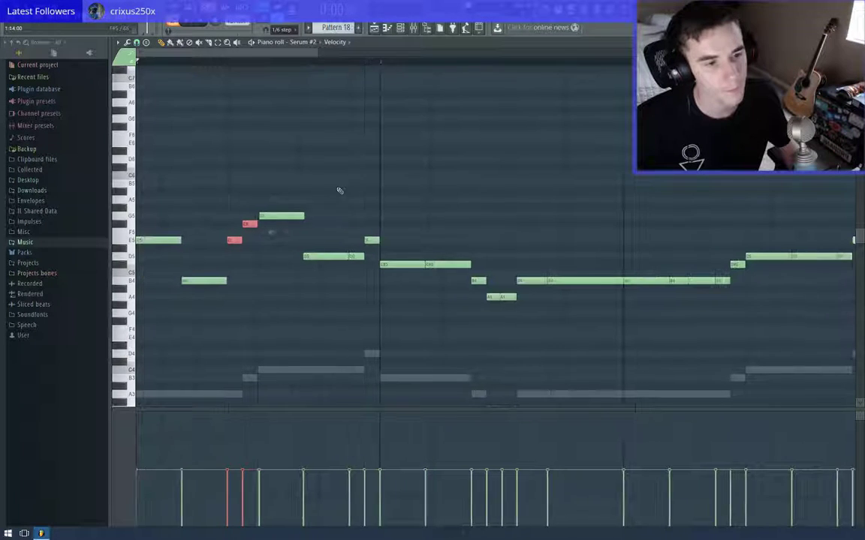
key(space)
key(space)
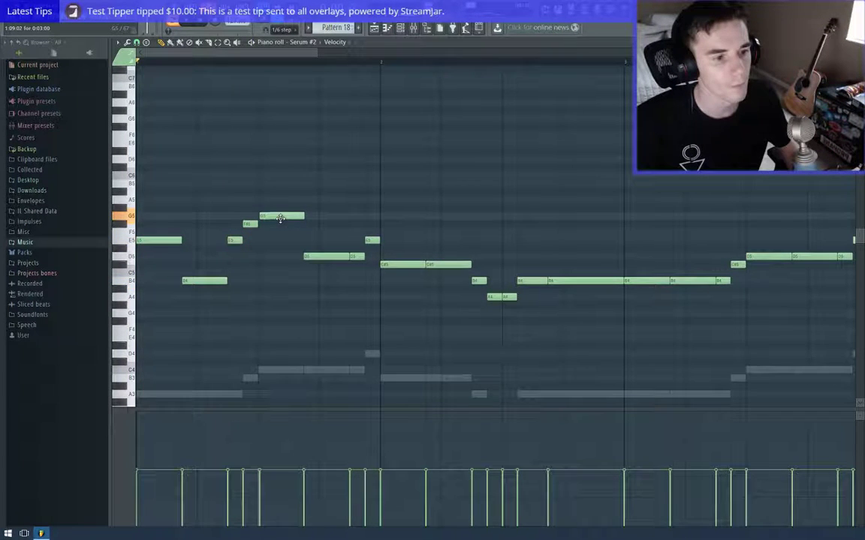
Delete the off-grid G5 in bar 1, place it again at step 9, and audition the phrase
ctrl+right_click(282, 232)
scroll(187, 200, up, 5)
right_click(244, 163)
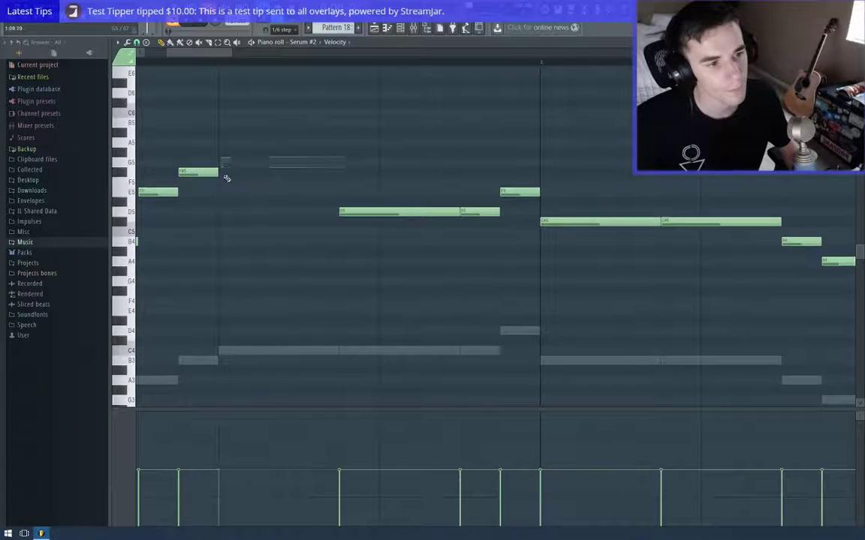
click(218, 162)
scroll(153, 201, down, 2)
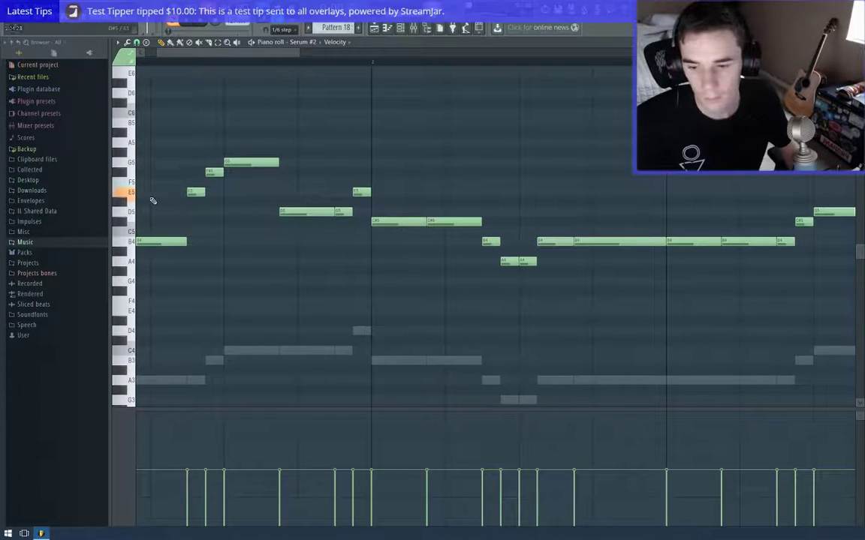
key(space)
scroll(165, 230, up, 3)
key(space)
scroll(262, 247, down, 3)
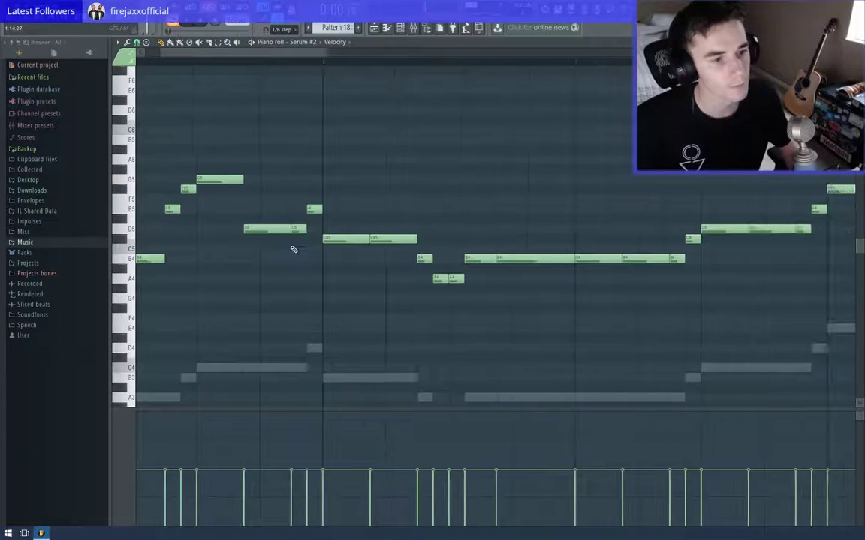
Set the last two short notes of bar 1 to E5 and C5, raise the first two notes of bar 2 to D5, and audition
drag(293, 249, 273, 246)
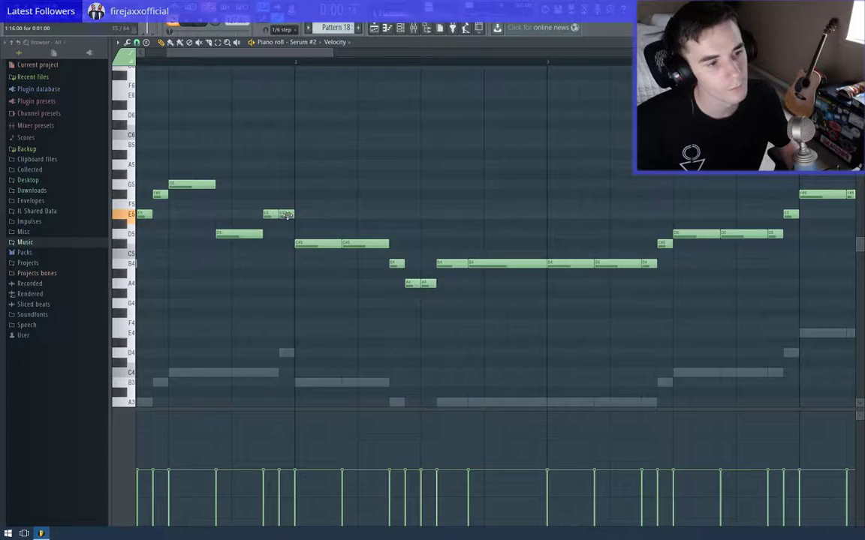
key(space)
drag(286, 216, 356, 234)
key(space)
key(space)
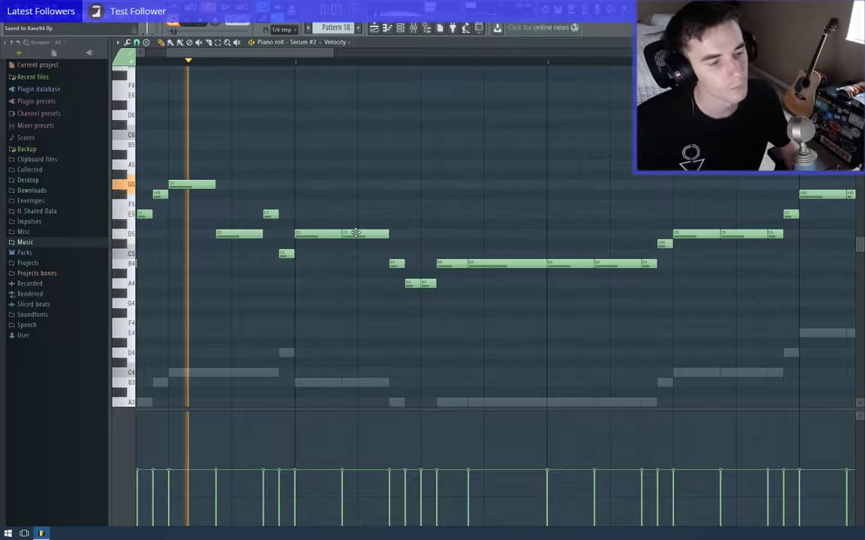
key(space)
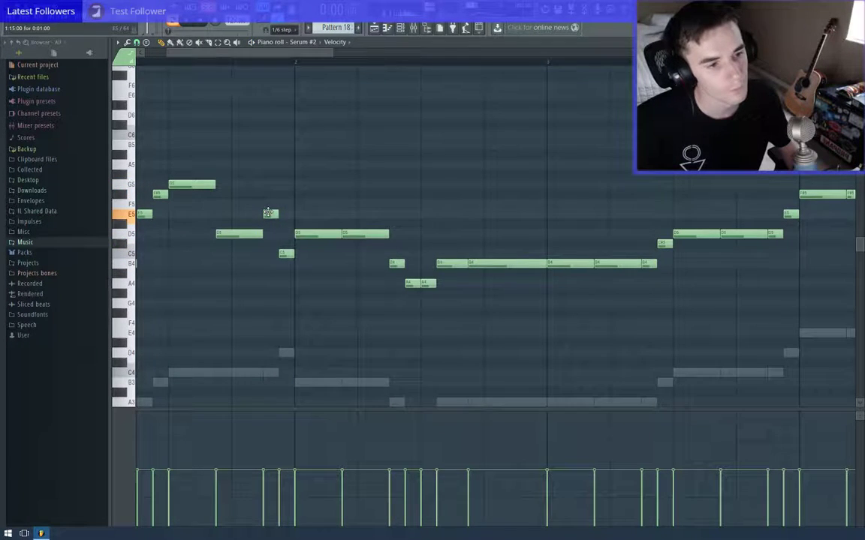
Raise the last two short notes of bar 1 to G5 and F#5 and the first note of bar 2 to E5
drag(268, 213, 271, 190)
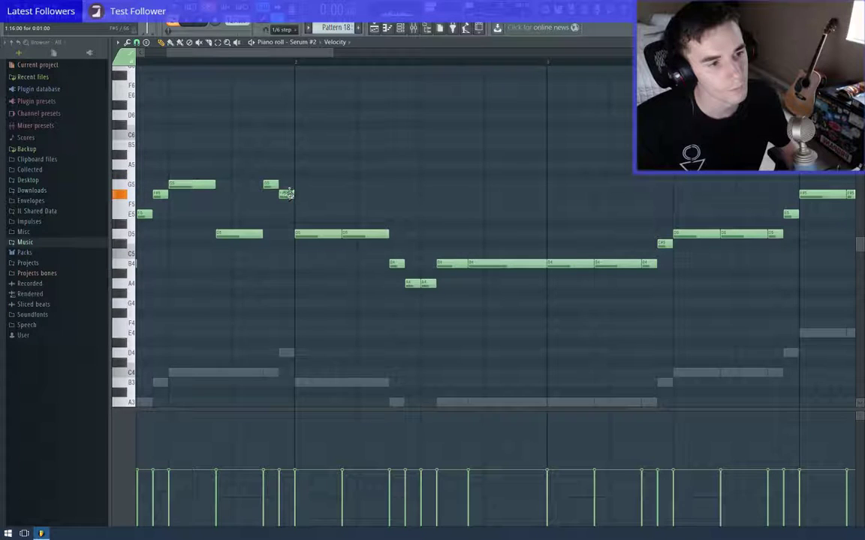
drag(311, 234, 316, 213)
key(space)
mouse_move(366, 232)
mouse_down()
mouse_move(367, 212)
mouse_move(353, 226)
mouse_move(355, 238)
mouse_up()
key(space)
key(space)
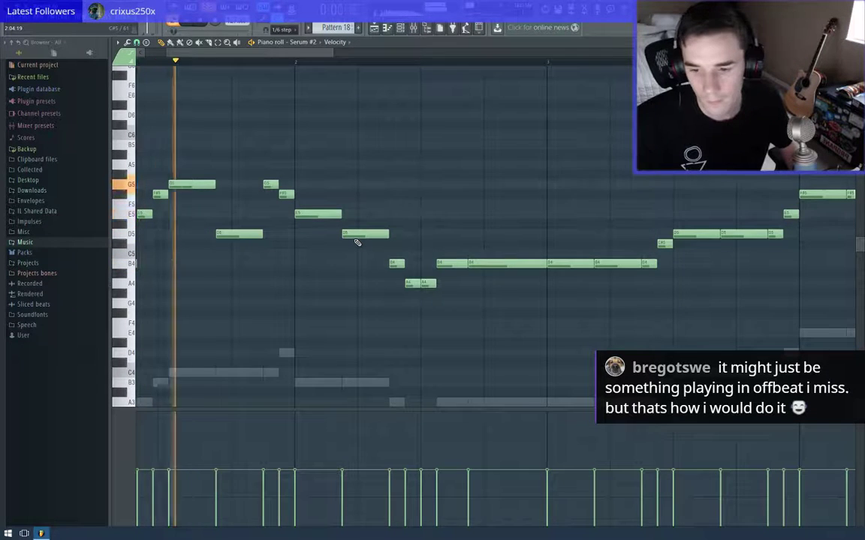
key(space)
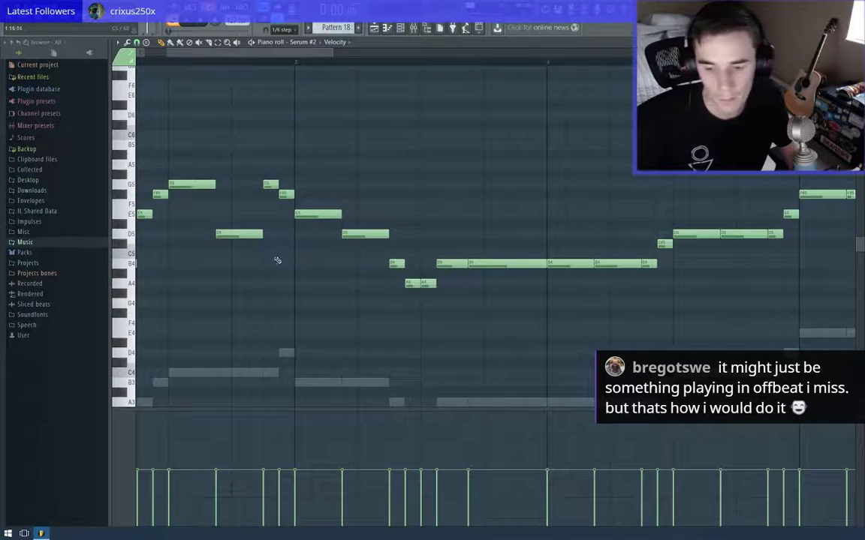
Play the reworked opening bars repeatedly and review how the melody leads into the following bars
scroll(265, 259, down, 5)
scroll(197, 264, up, 3)
drag(199, 264, 355, 288)
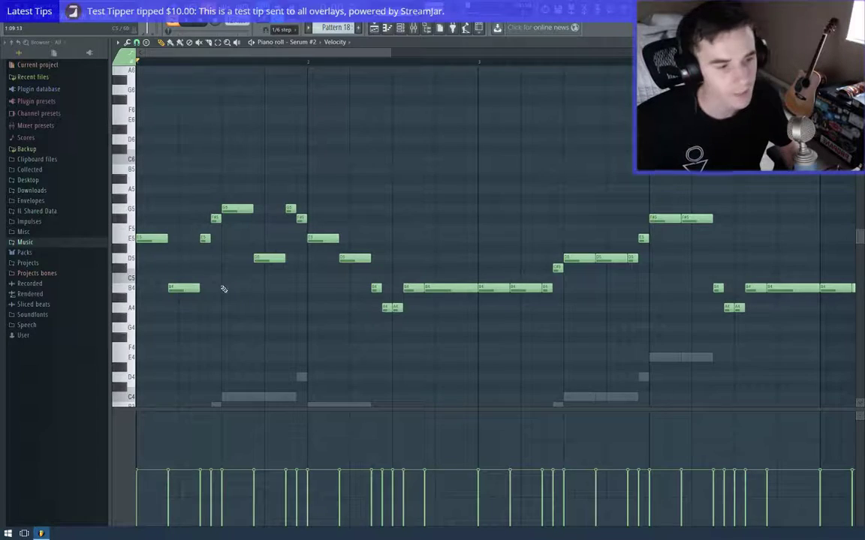
key(space)
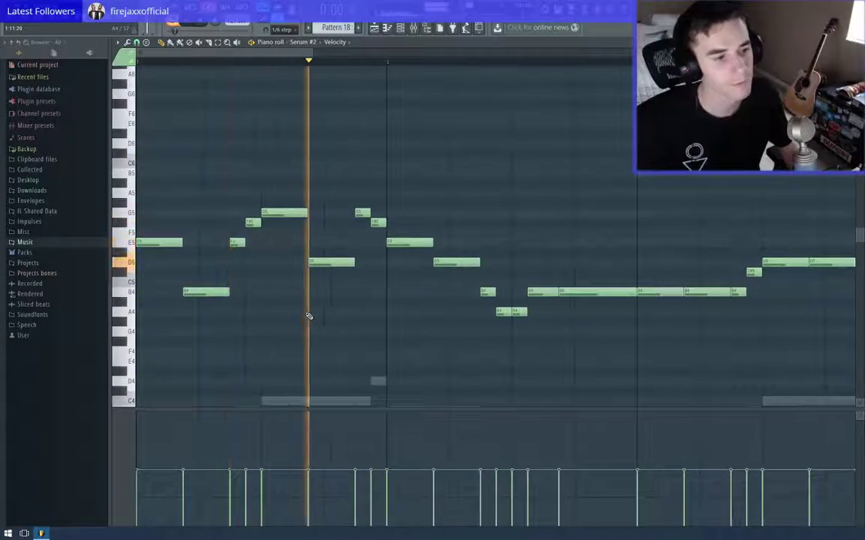
scroll(306, 314, down, 1)
drag(308, 313, 255, 312)
key(space)
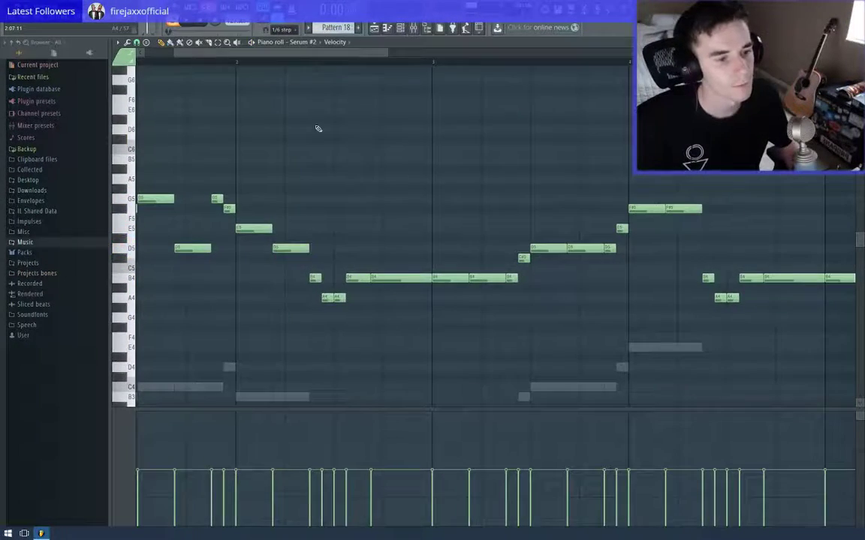
key(space)
key(space)
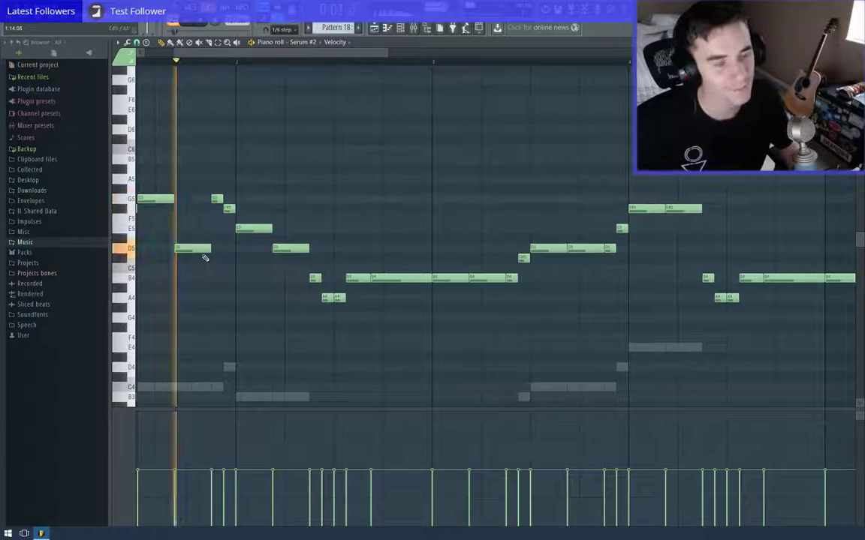
key(space)
scroll(218, 300, up, 3)
drag(222, 305, 526, 328)
scroll(190, 265, down, 3)
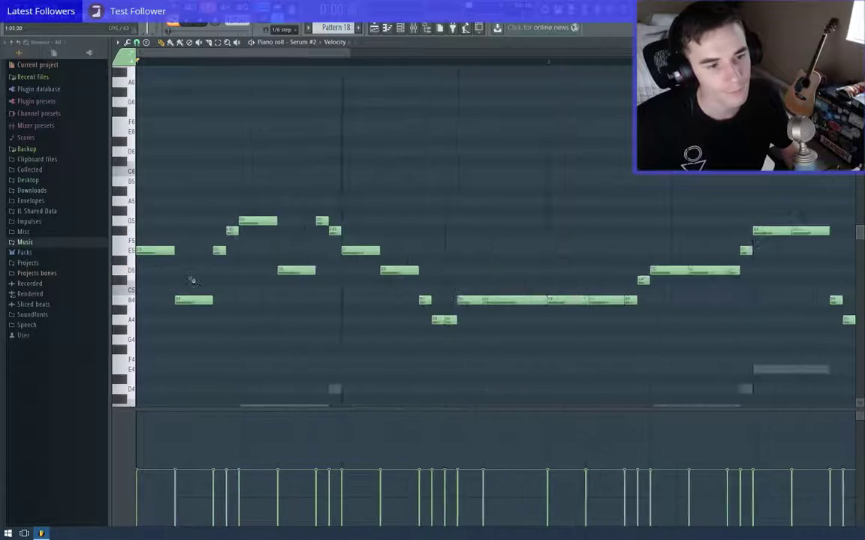
key(space)
scroll(280, 324, down, 1)
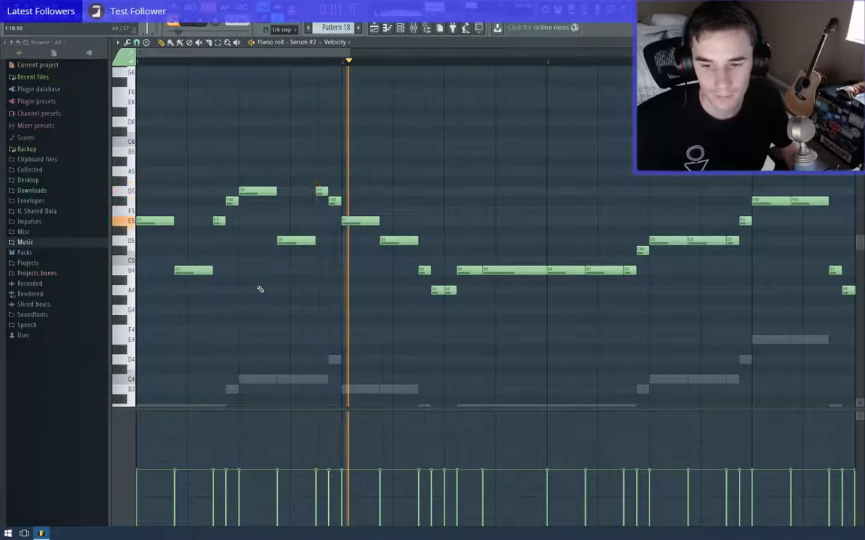
key(space)
scroll(255, 289, down, 3)
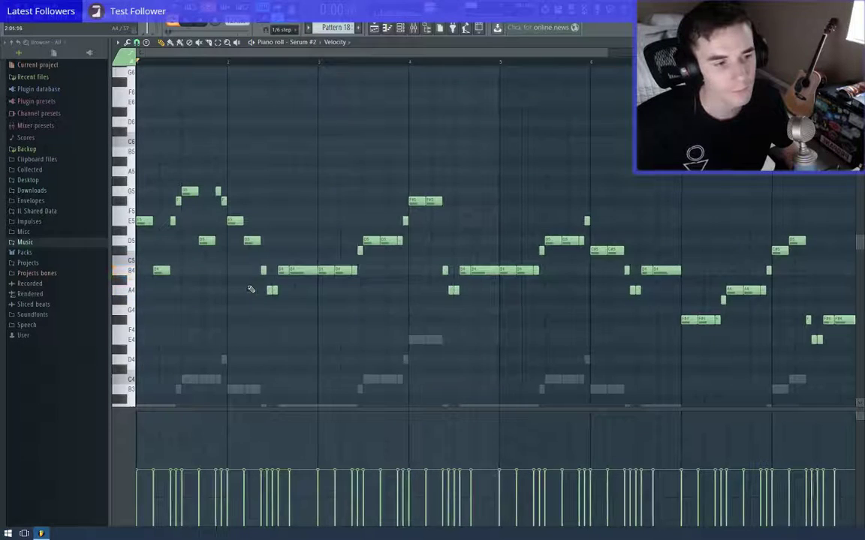
Delay the start of the opening E5 to step 3 and shorten the following B4 to two steps beginning at step 5
scroll(214, 284, up, 3)
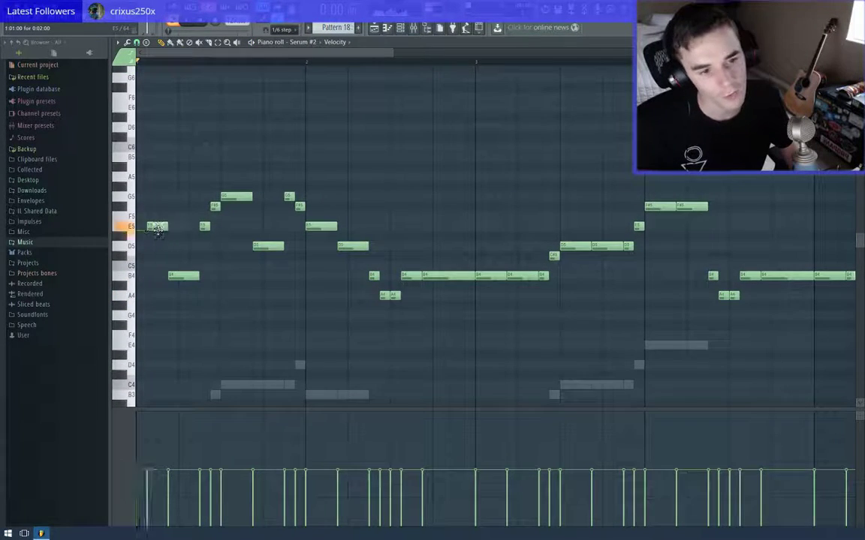
key(space)
key(space)
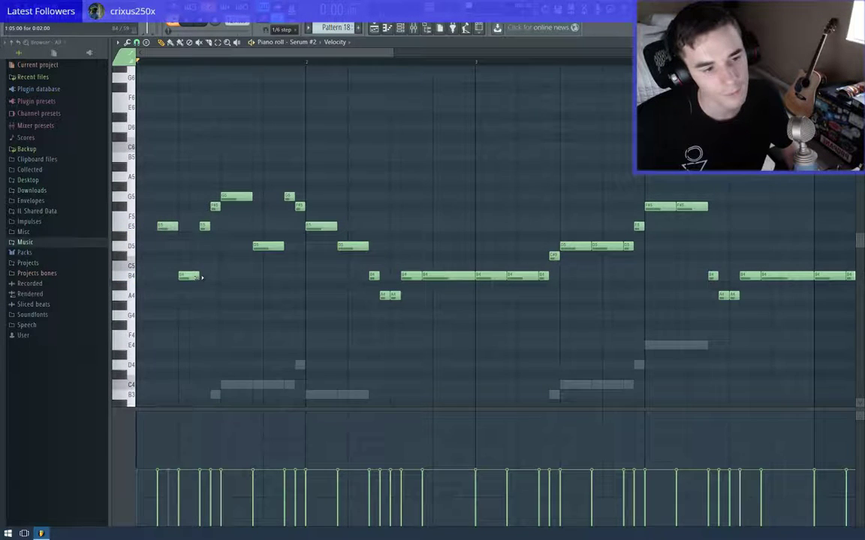
key(space)
key(space)
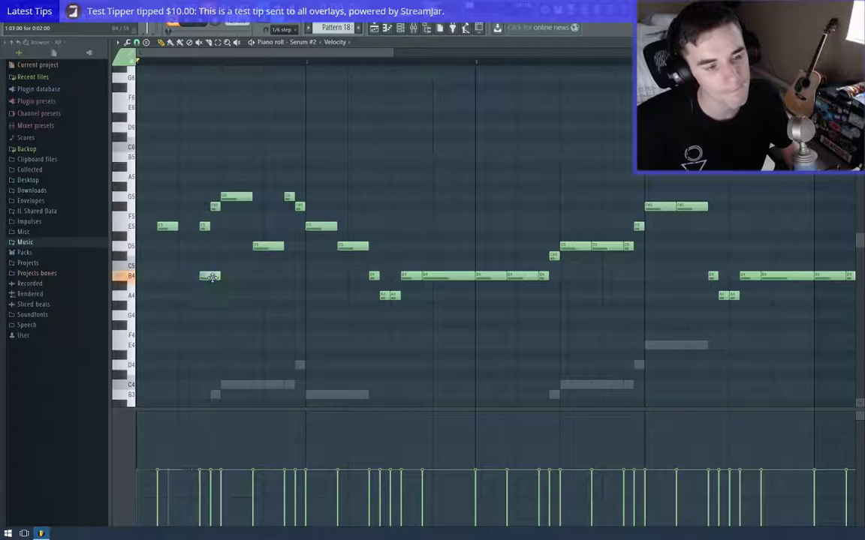
drag(207, 278, 186, 275)
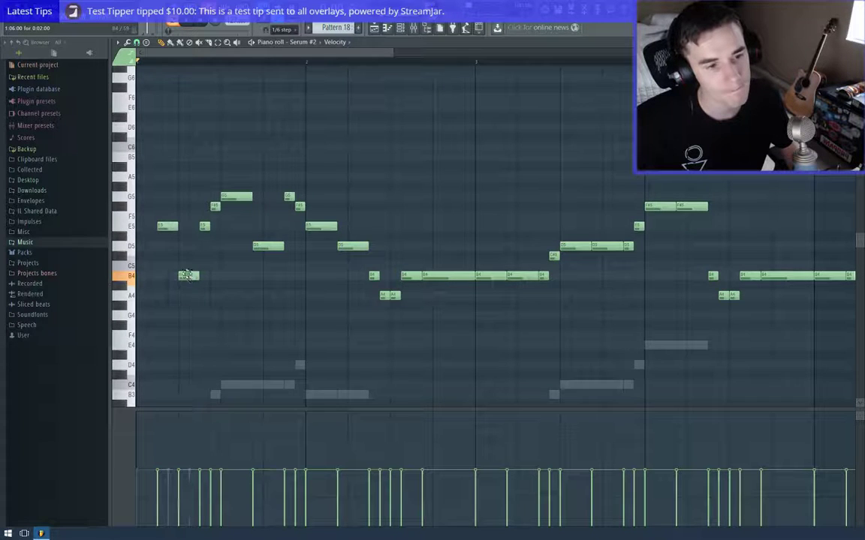
Extend the opening E5 to four steps, from the start of bar 1 up to the B4, and audition it
mouse_move(171, 228)
mouse_down()
mouse_move(148, 231)
mouse_move(178, 230)
mouse_up()
key(space)
key(space)
key(space)
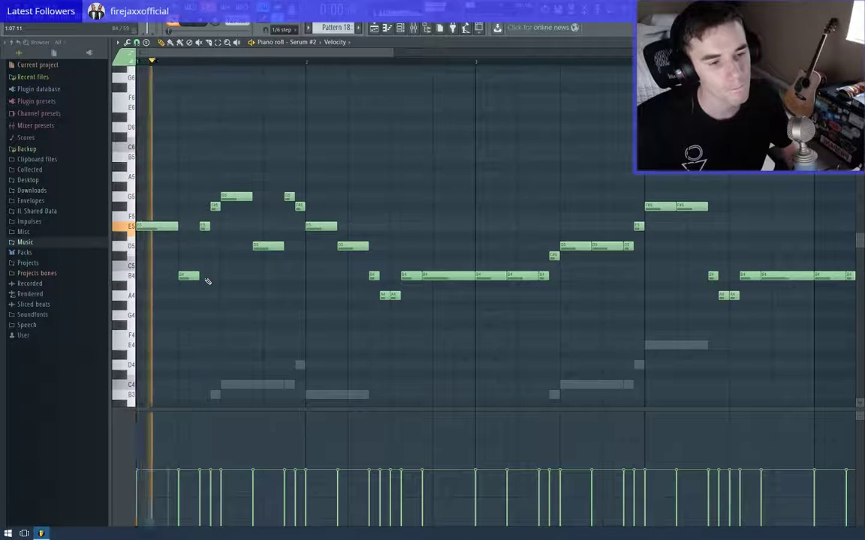
key(space)
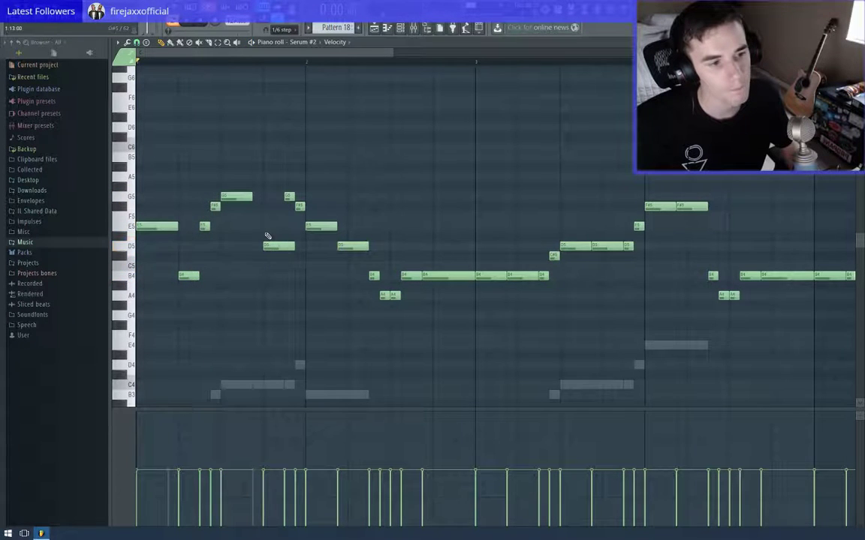
Lengthen the long G5 in bar 1 to four steps and shorten the following D5 to two steps beginning at step 13
drag(253, 196, 263, 197)
key(space)
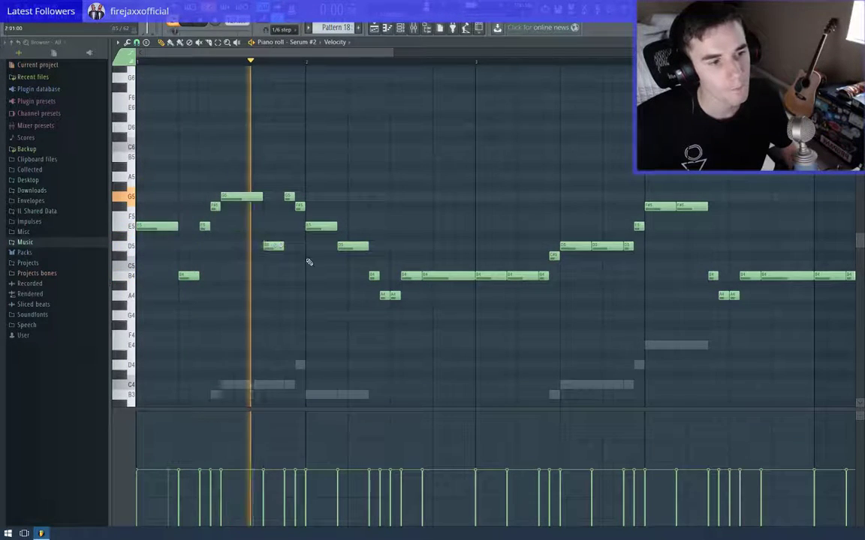
key(space)
Lengthen the E5 opening bar 2 to four steps, trim the following D5 to two steps, and audition the phrase
drag(338, 285, 255, 279)
click(275, 232)
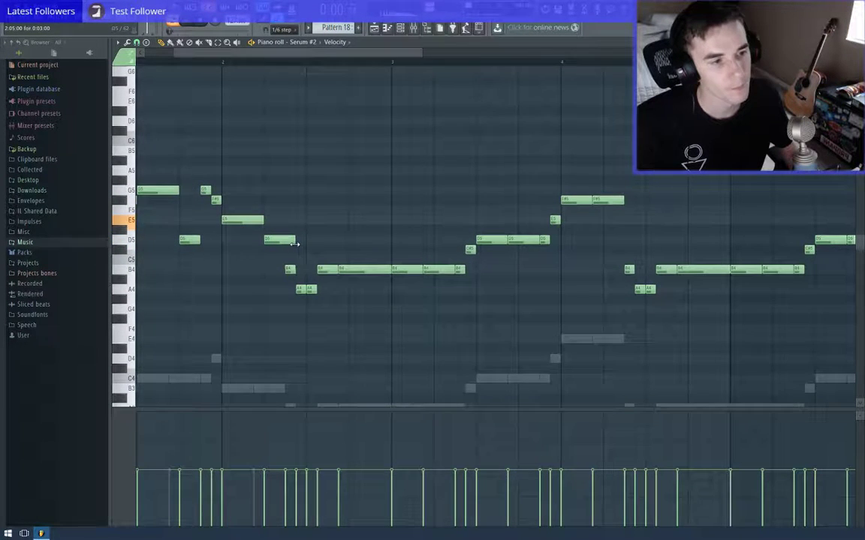
drag(359, 222, 317, 220)
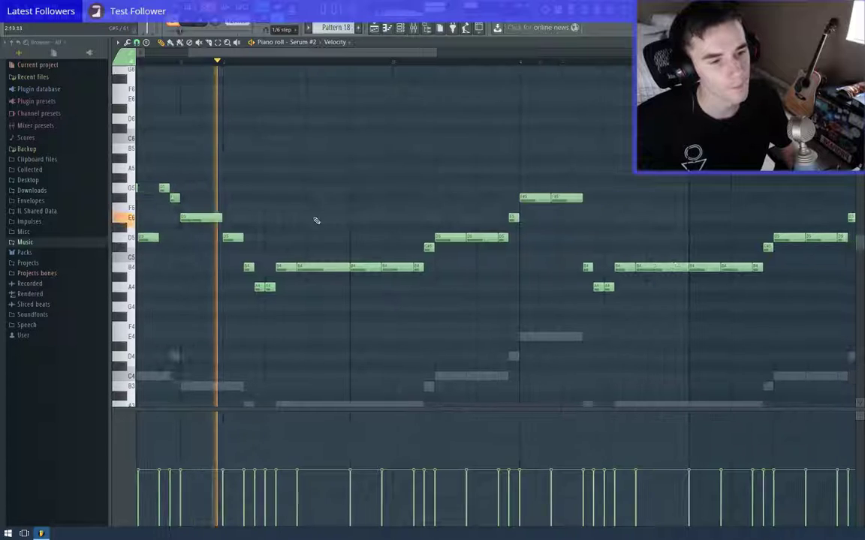
key(space)
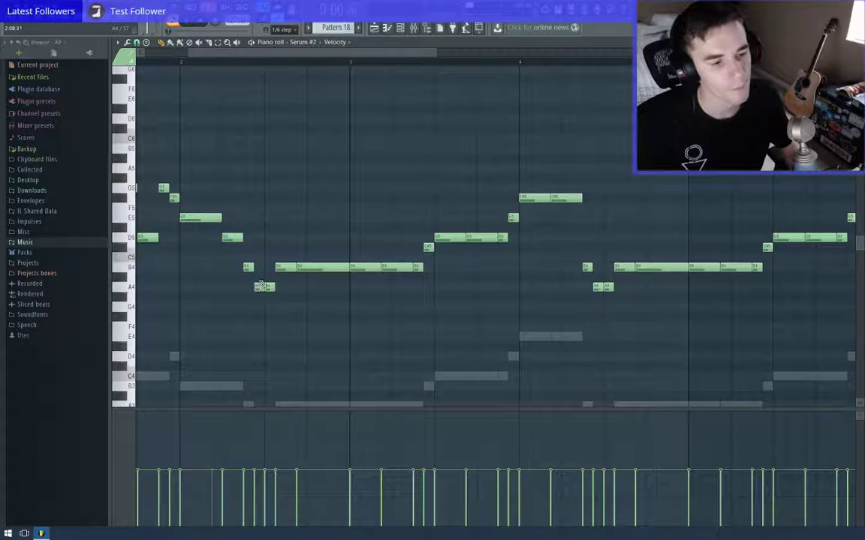
key(space)
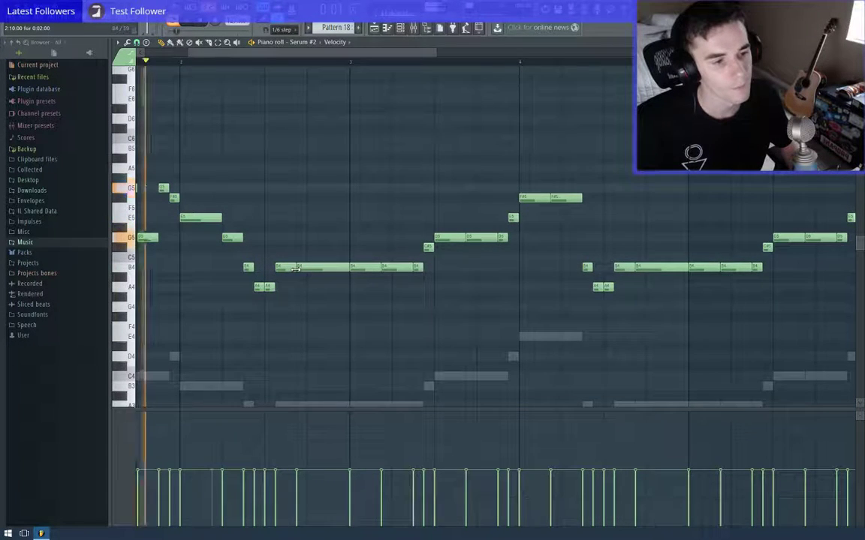
Merge the two B4 notes at the end of bar 2 into one sustained note reaching bar 3, and audition it
drag(294, 267, 349, 267)
key(space)
right_click(324, 272)
key(space)
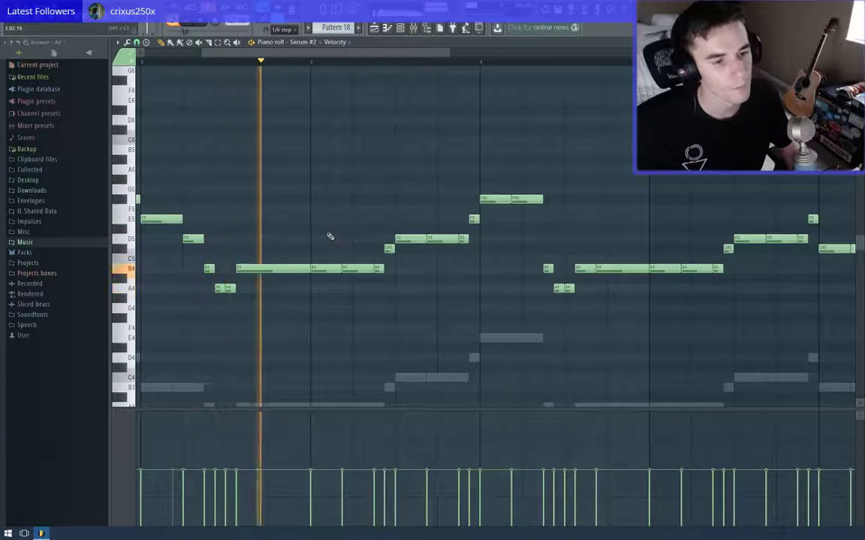
Lengthen the B4 opening bar 3 to four steps and shorten the next B4 to two steps beginning at step 5
key(space)
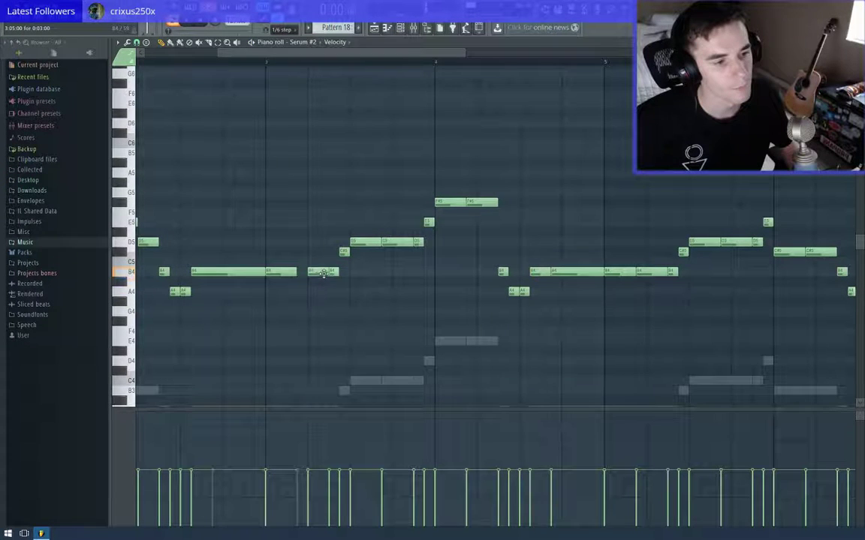
click(323, 273)
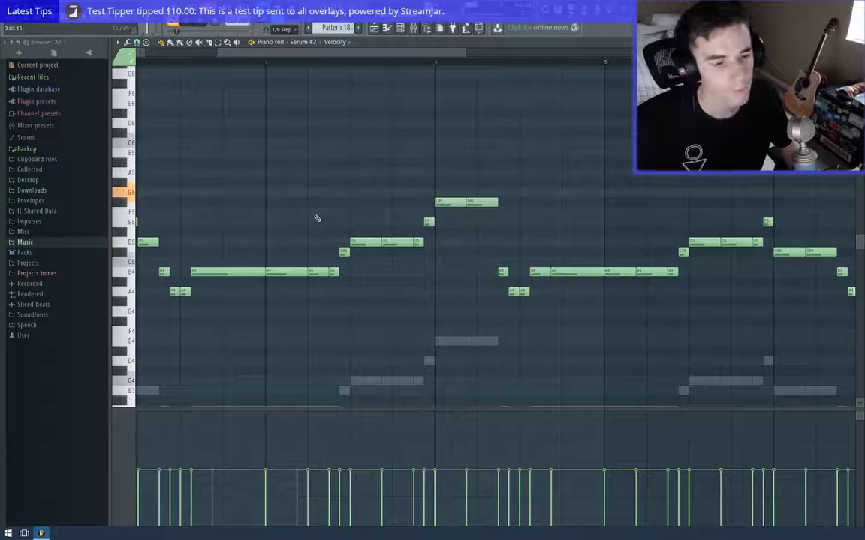
scroll(317, 218, down, 2)
key(space)
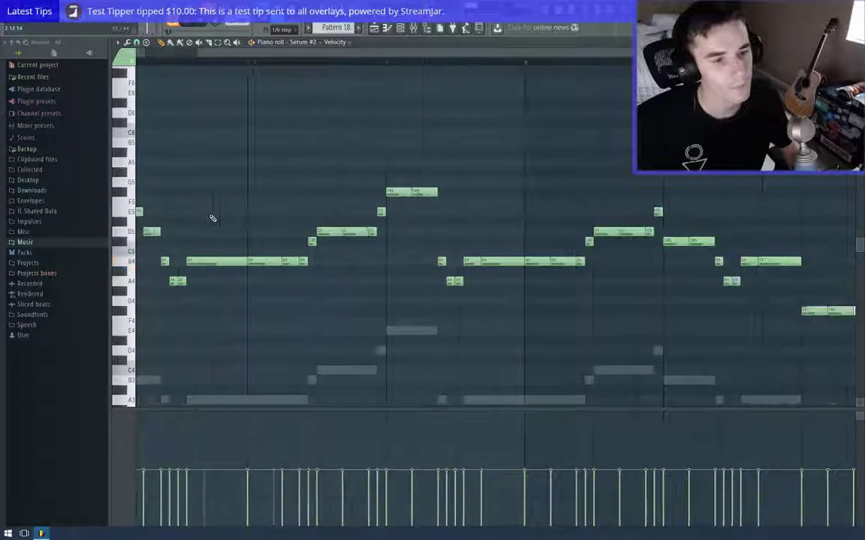
Transpose the entire Serum #2 melody up one octave, audition it, and clear the note selection
key(ctrl+a)
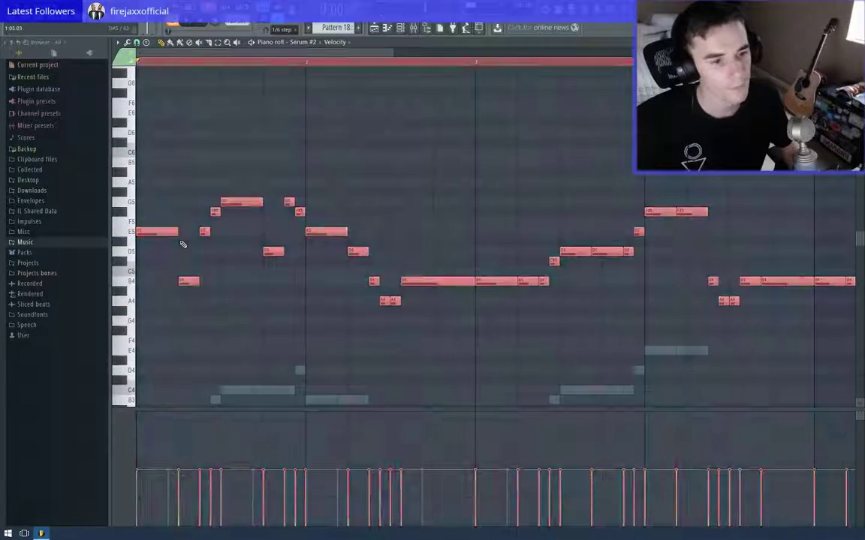
key(ctrl+Up)
key(space)
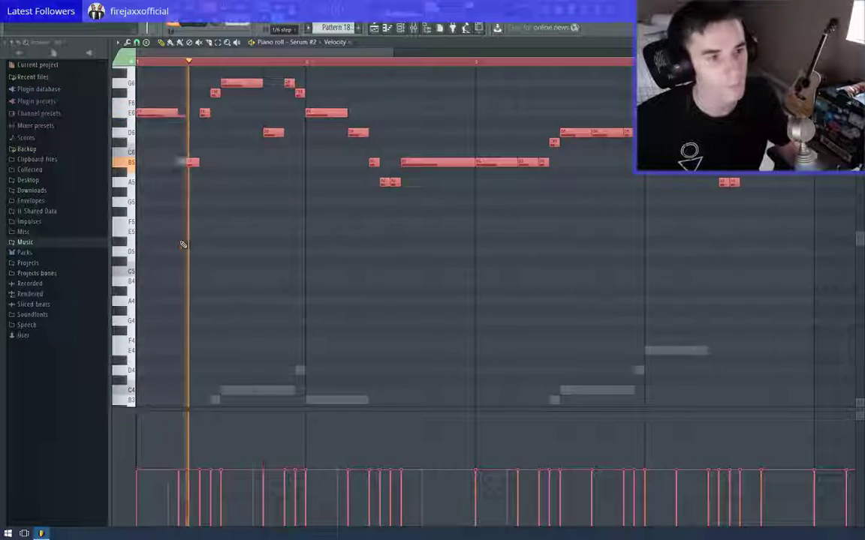
scroll(184, 246, up, 3)
scroll(283, 308, up, 2)
scroll(289, 324, down, 2)
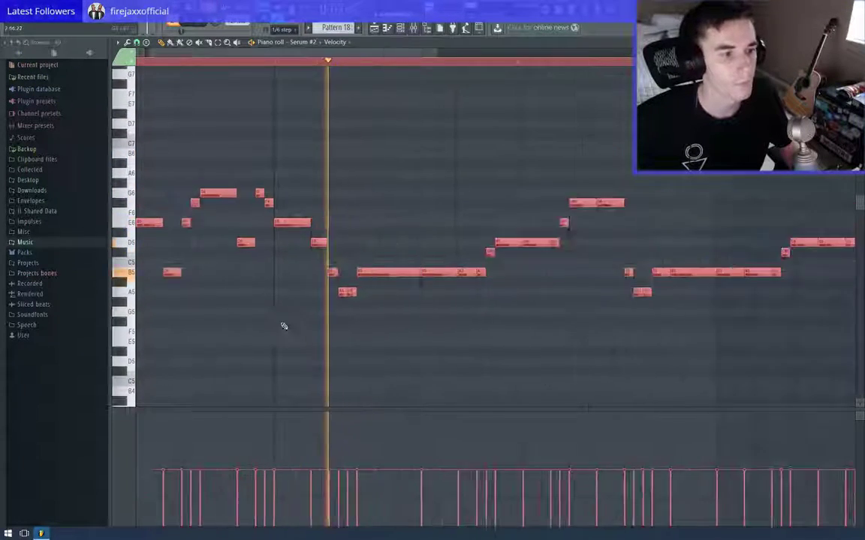
key(space)
scroll(315, 335, up, 2)
scroll(234, 328, up, 1)
key(space)
key(ctrl+d)
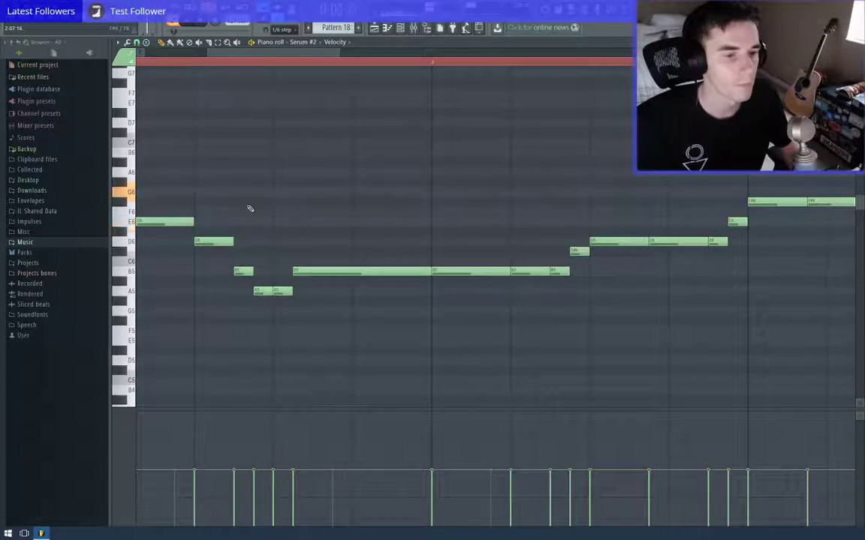
Shorten the long B5 late in bar 2 to three steps, add a four-step D6 at step 13, and audition it
scroll(332, 236, right, 1)
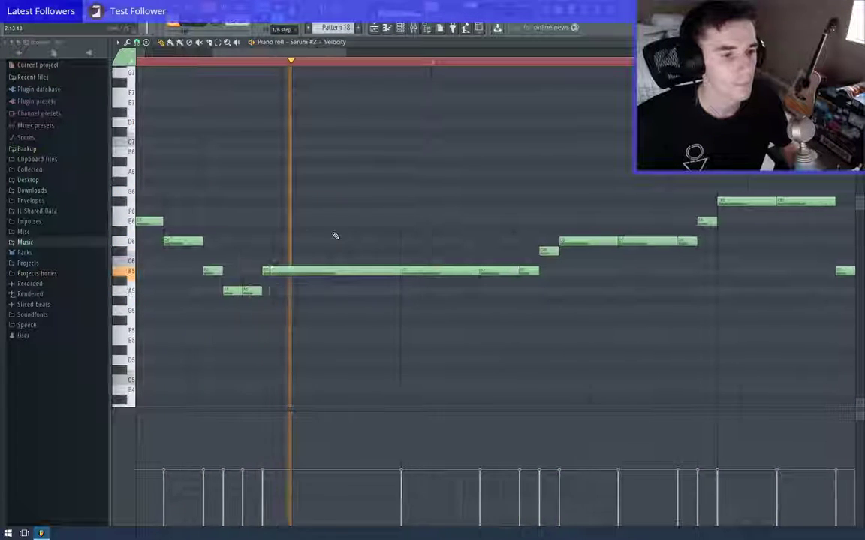
scroll(350, 244, down, 3)
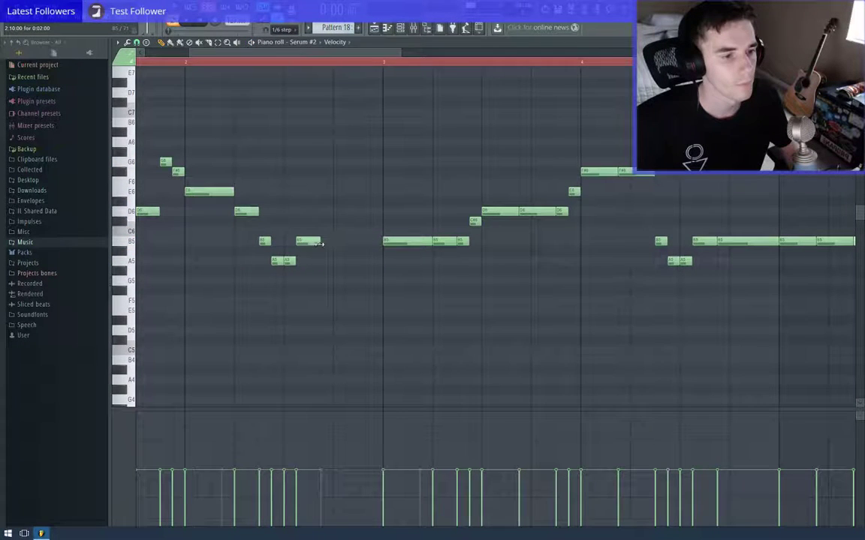
click(334, 214)
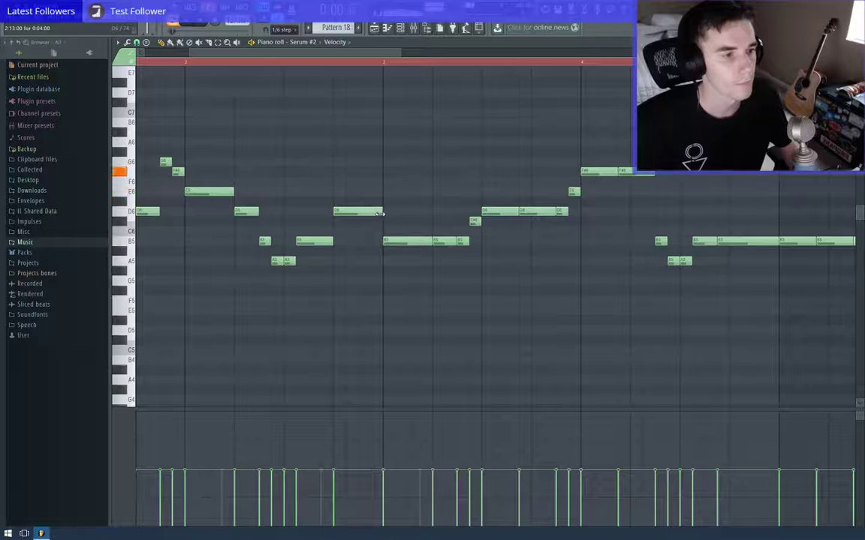
drag(422, 235, 369, 251)
key(space)
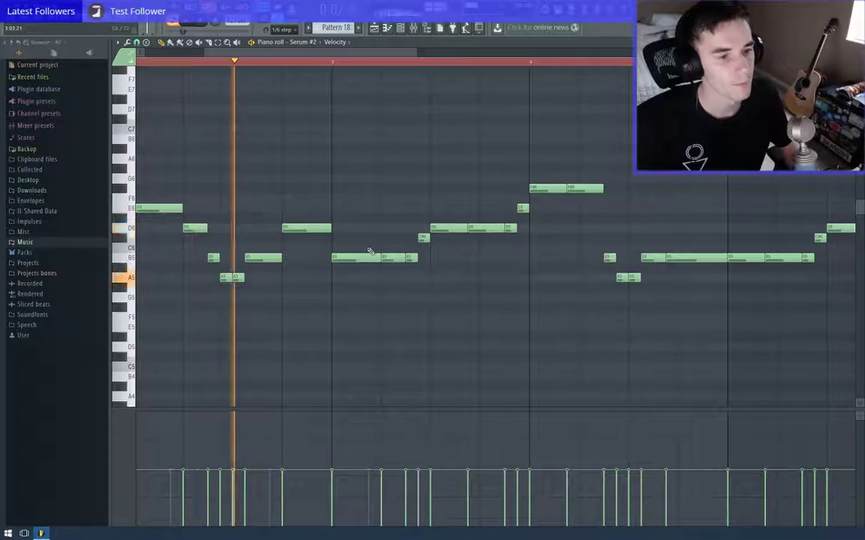
Raise the two-step B5 at step 5 of bar 3 to E6 and audition the phrase
drag(337, 215, 272, 217)
key(space)
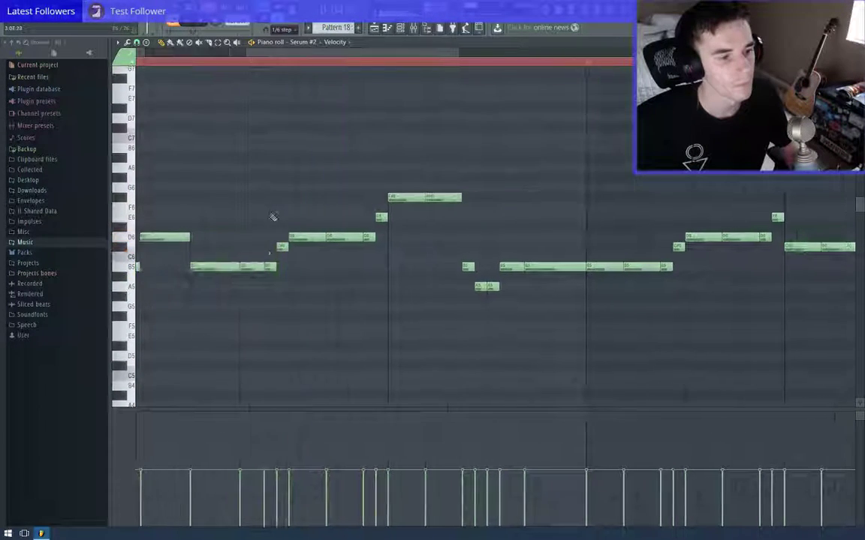
scroll(249, 261, up, 2)
scroll(249, 261, down, 2)
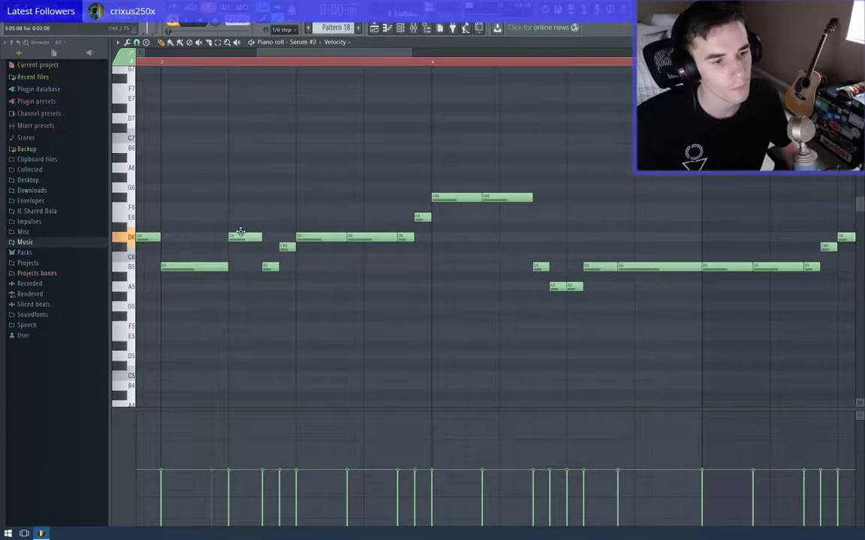
drag(209, 247, 286, 244)
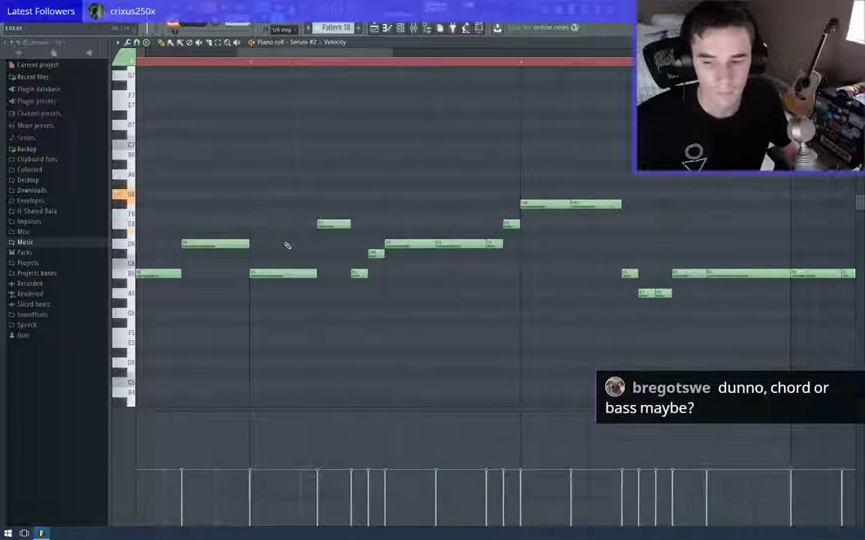
key(space)
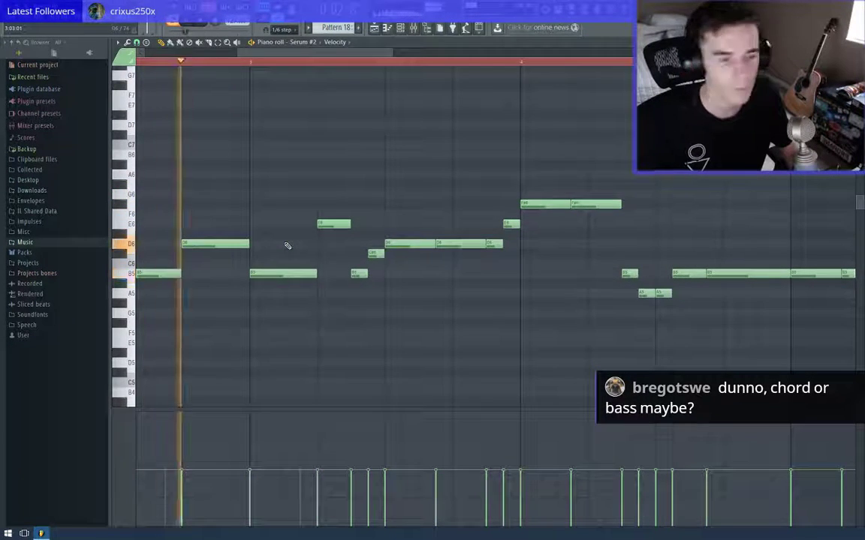
scroll(301, 255, down, 3)
key(space)
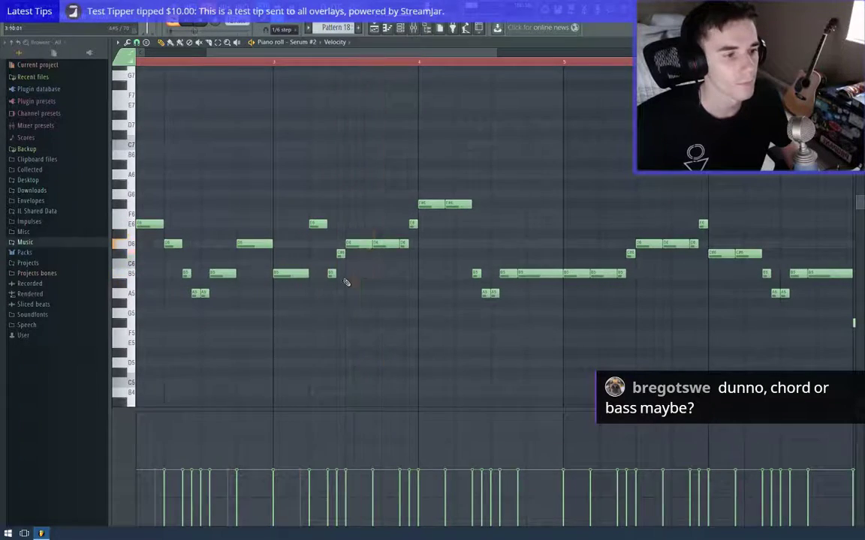
Return to the playlist and play the second drop from just before bar 74 to hear the edited lead
key(Escape)
click(735, 201)
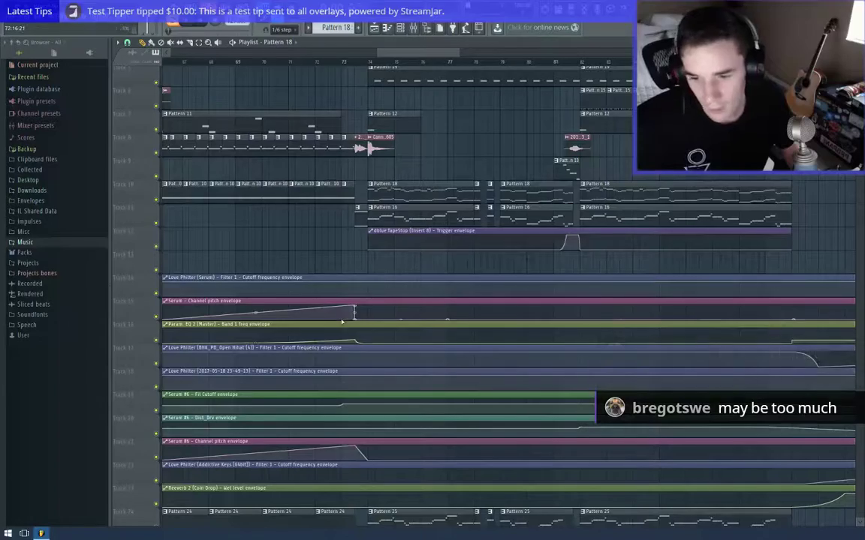
scroll(355, 245, down, 4)
scroll(347, 244, up, 3)
scroll(372, 269, up, 3)
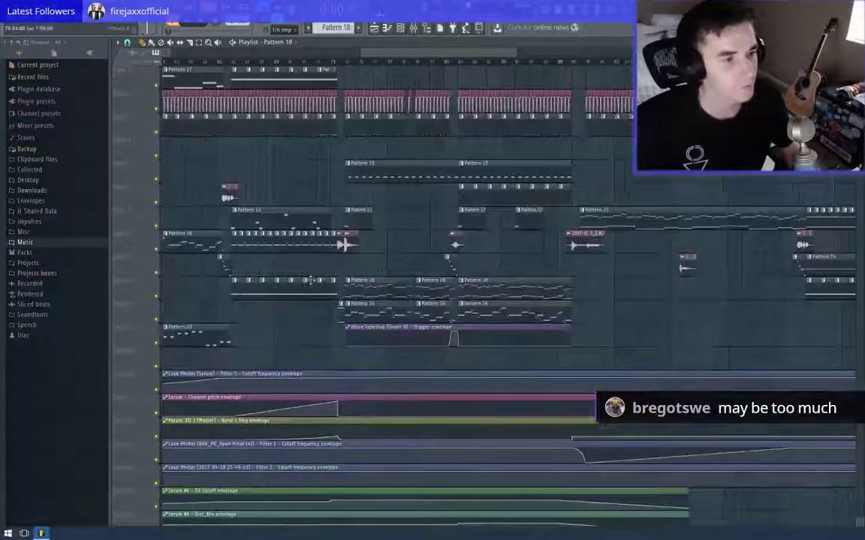
scroll(284, 285, up, 3)
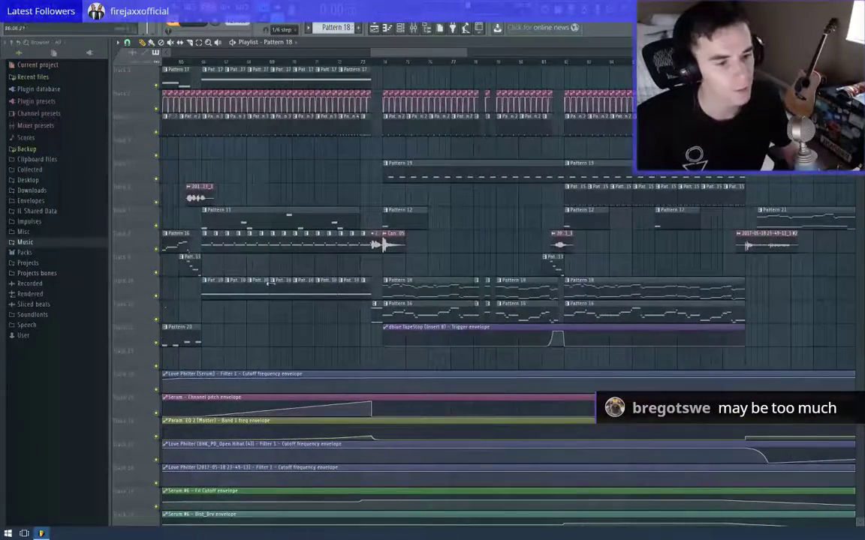
scroll(270, 282, right, 2)
click(319, 64)
key(space)
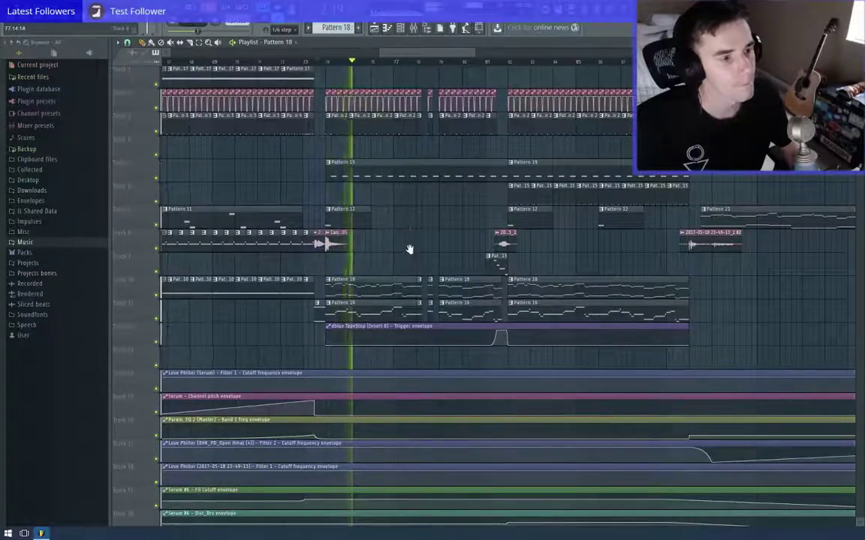
scroll(413, 248, up, 2)
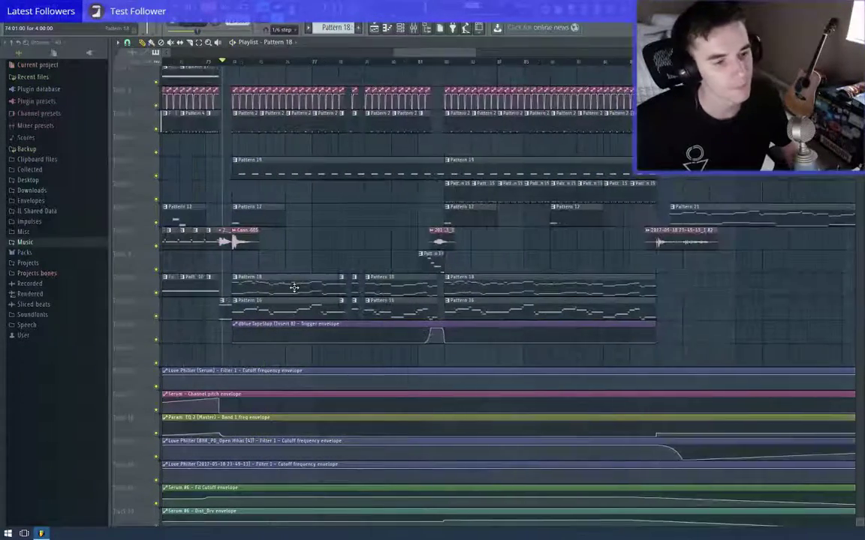
Check Pattern 18's contents and replay the second drop in the arrangement
double_click(295, 286)
key(Escape)
key(Escape)
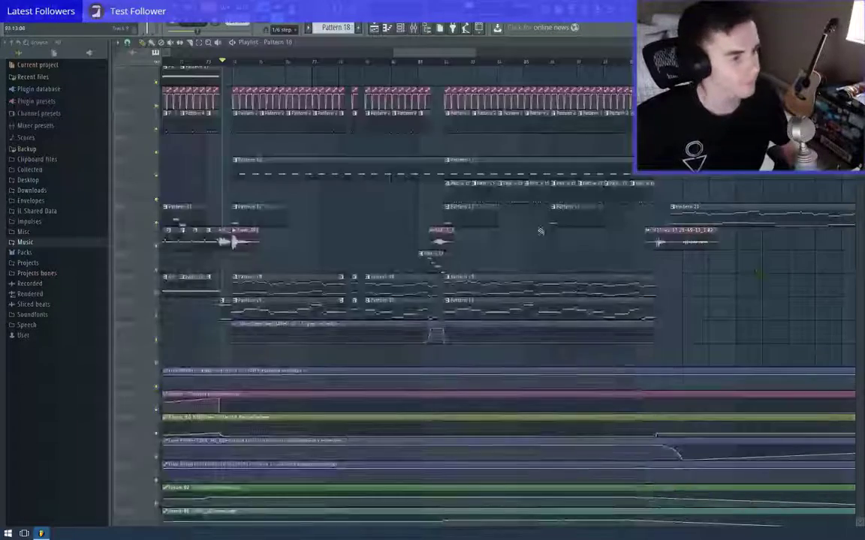
key(space)
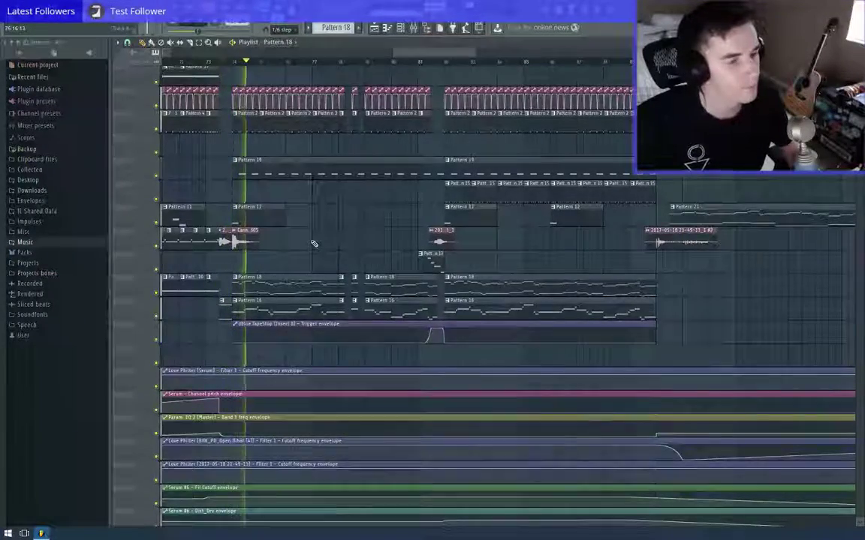
scroll(313, 242, down, 2)
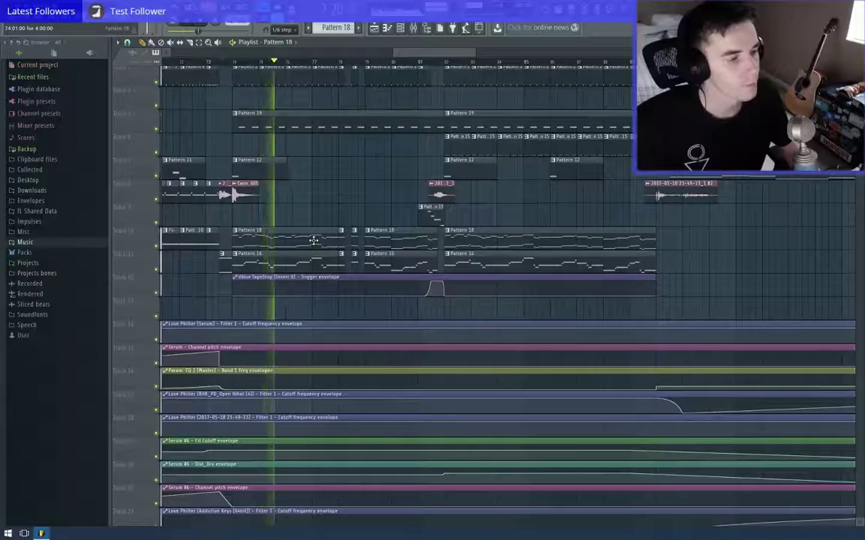
key(space)
scroll(316, 244, up, 2)
Inspect the Serum #6 part of Pattern 19 and briefly solo its playlist track during playback
double_click(287, 173)
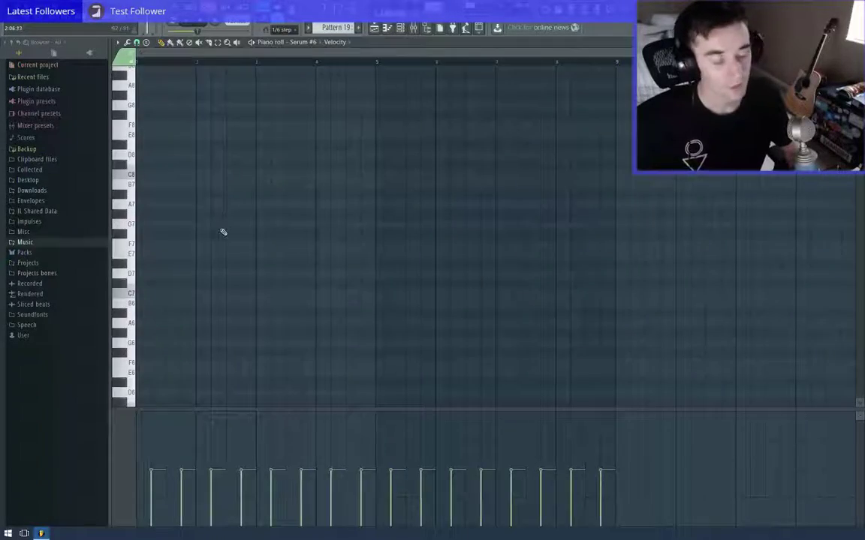
key(Escape)
key(Escape)
key(space)
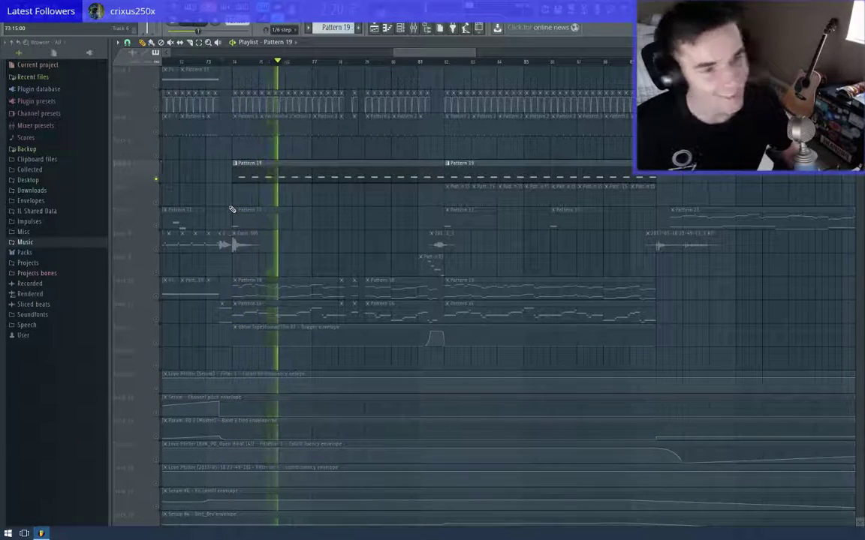
right_click(160, 179)
click(156, 180)
right_click(156, 180)
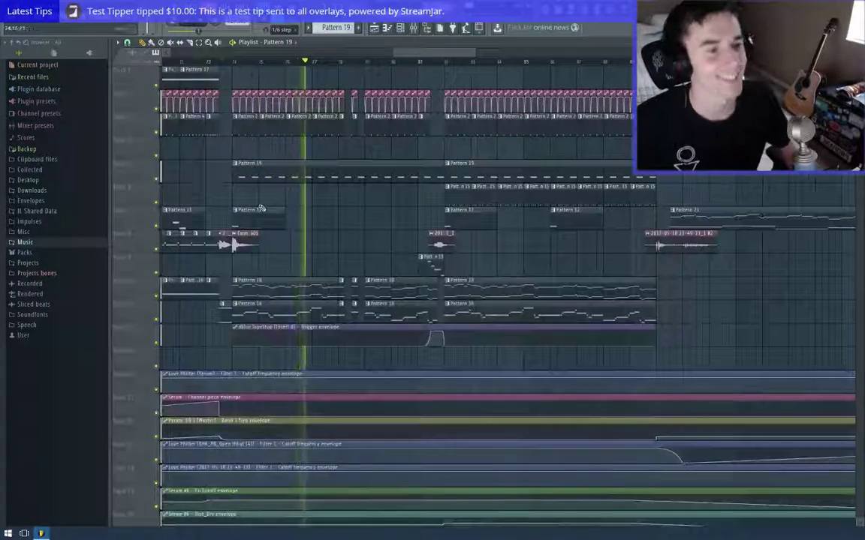
key(space)
Review the channels used by Patterns 19 and 18 and replay the second drop
double_click(278, 181)
key(Escape)
key(Escape)
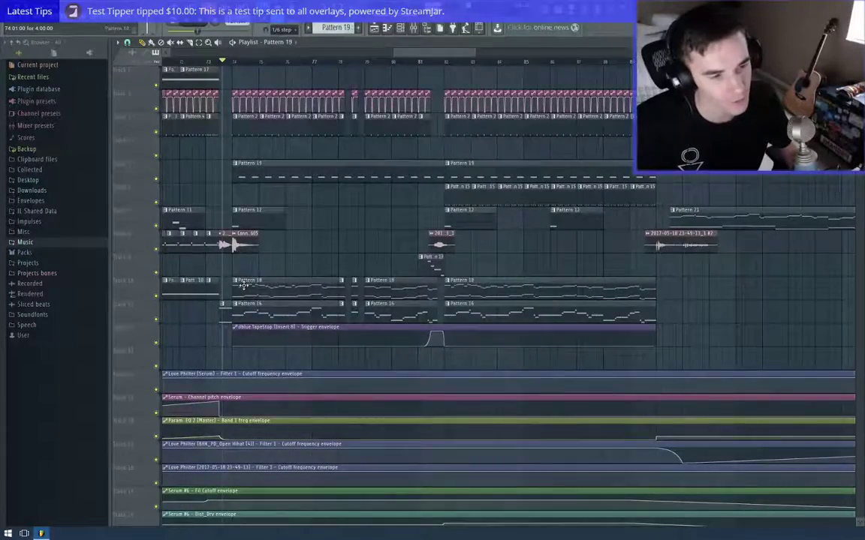
double_click(243, 286)
key(Escape)
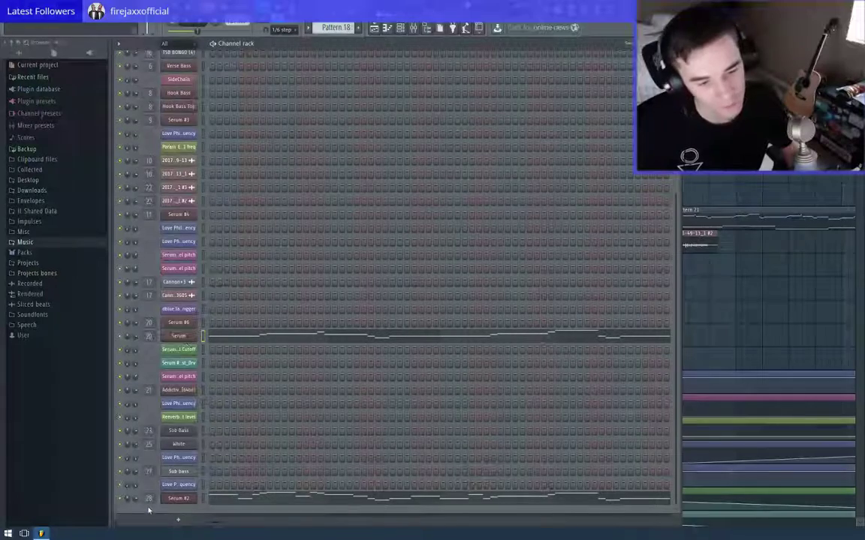
key(Escape)
key(space)
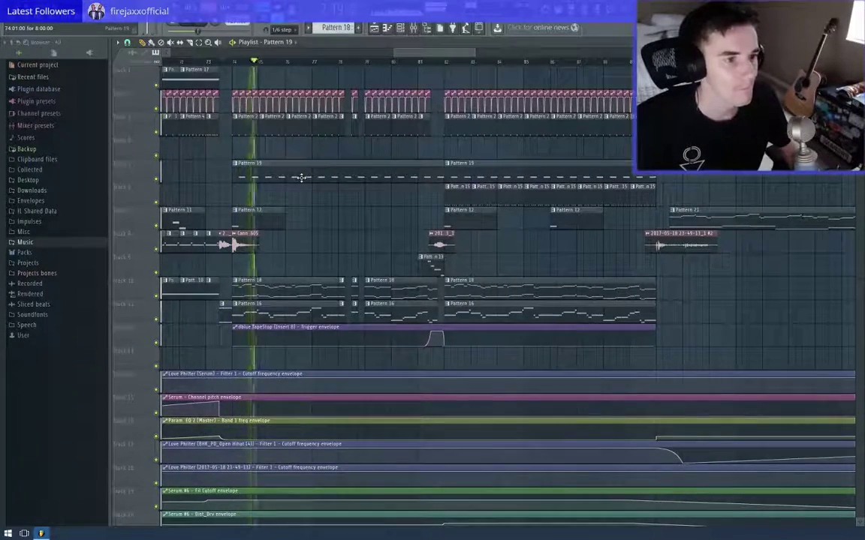
Open the Serum #6 synth used in Pattern 19 and examine its settings
double_click(300, 177)
key(Escape)
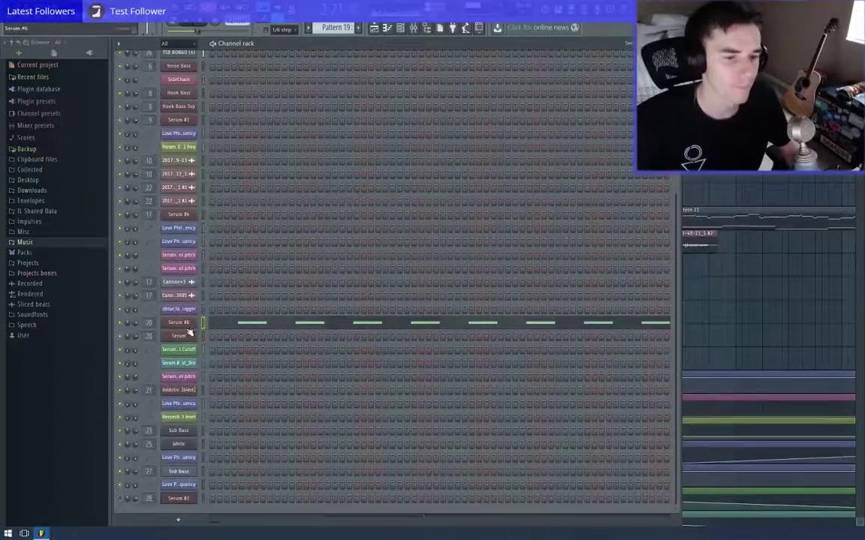
click(180, 323)
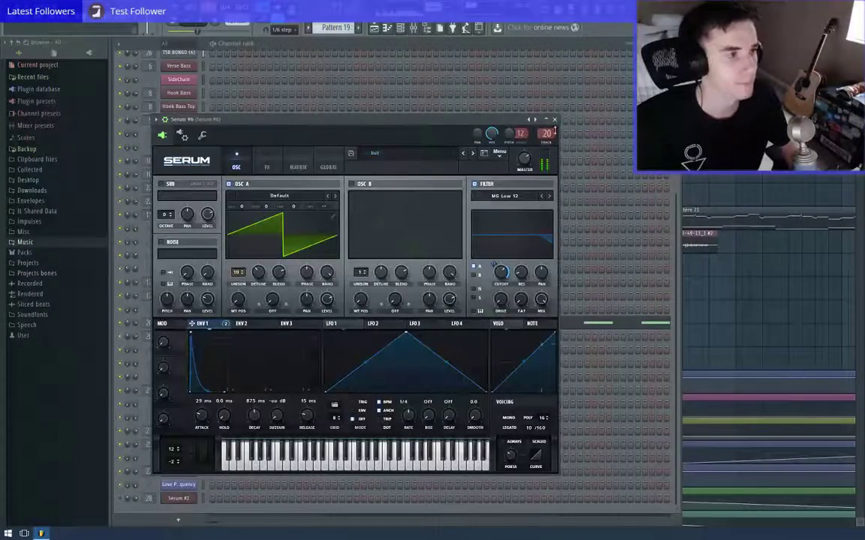
key(Escape)
Save the project and cut all Serum #6 notes from Pattern 19
click(349, 327)
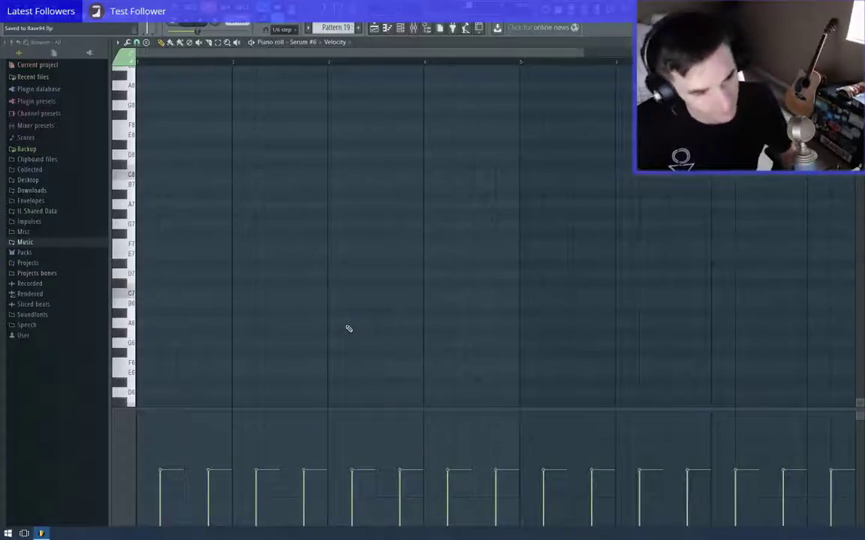
key(ctrl+x)
key(Escape)
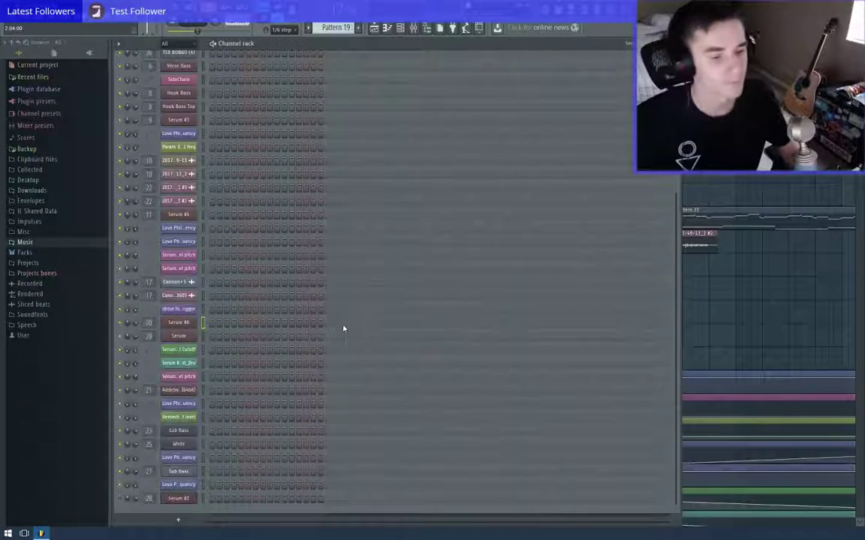
Add a new Serum instrument channel, route it to mixer track 29, and lower that track's level to 66%
click(57, 10)
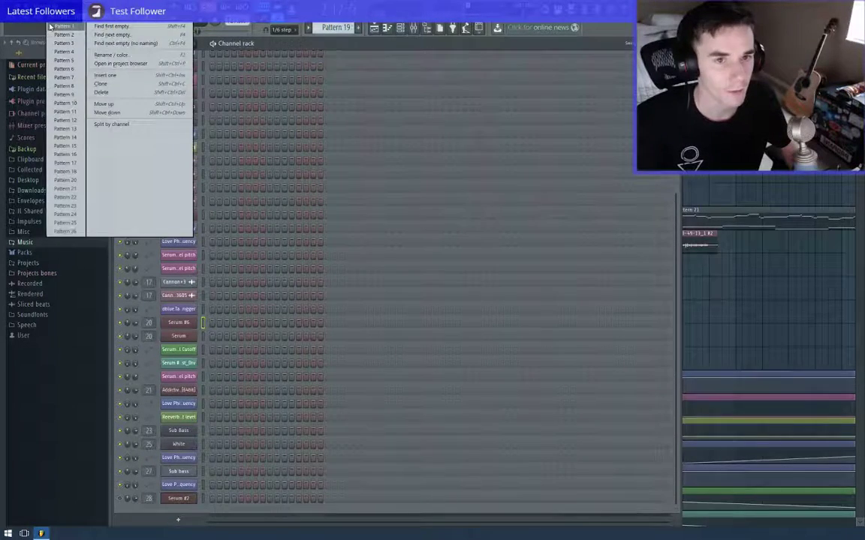
mouse_move(37, 10)
mouse_move(50, 26)
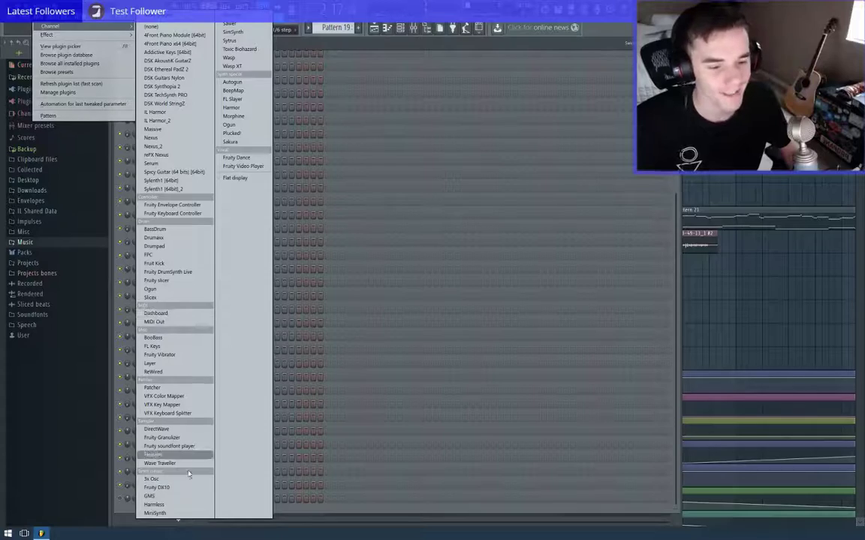
click(157, 162)
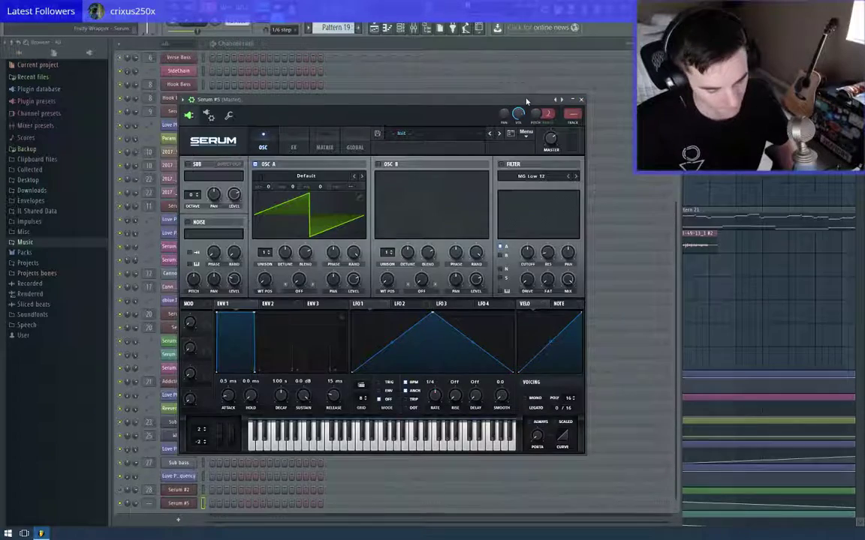
key(F9)
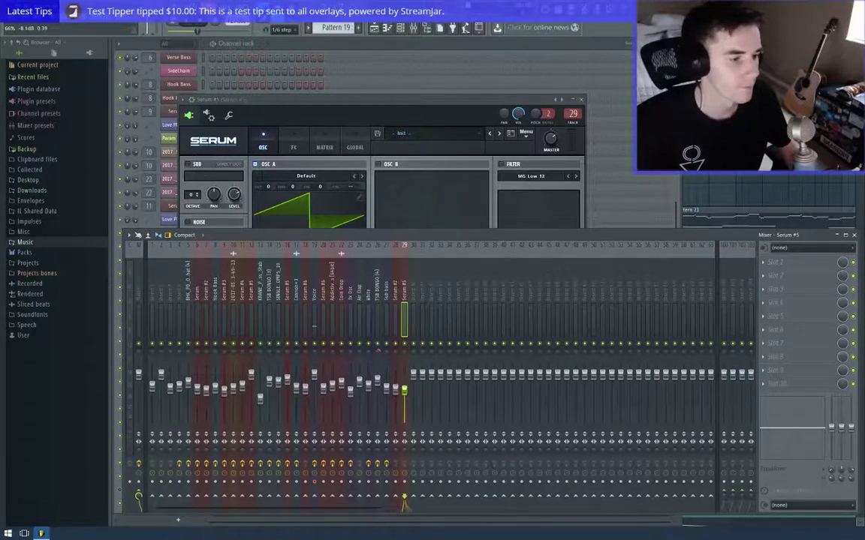
Open the piano roll of the new Serum #5 channel for Pattern 19 and audition keys around F4 and A4
key(F5)
key(F6)
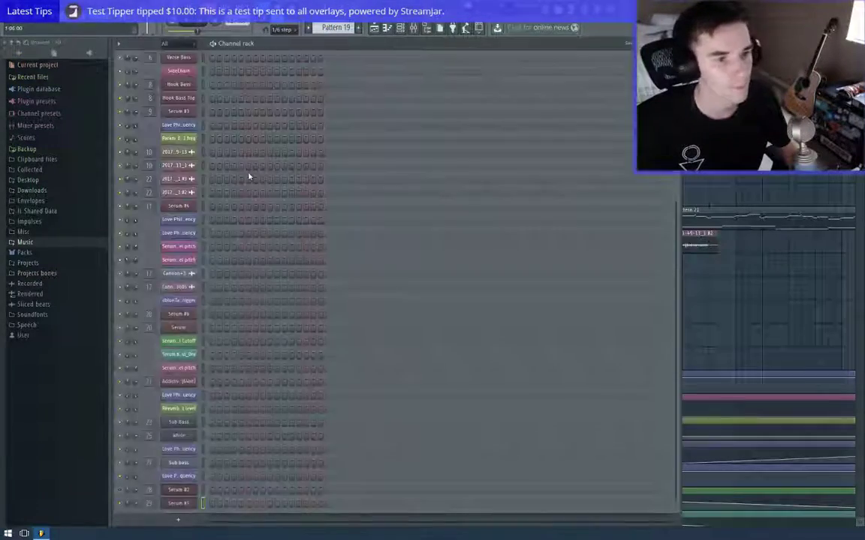
right_click(178, 497)
click(218, 447)
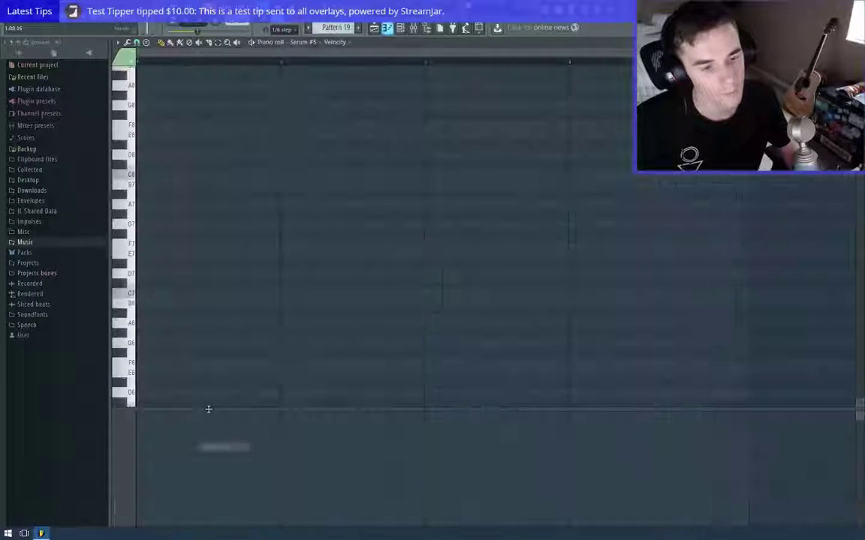
scroll(161, 295, down, 5)
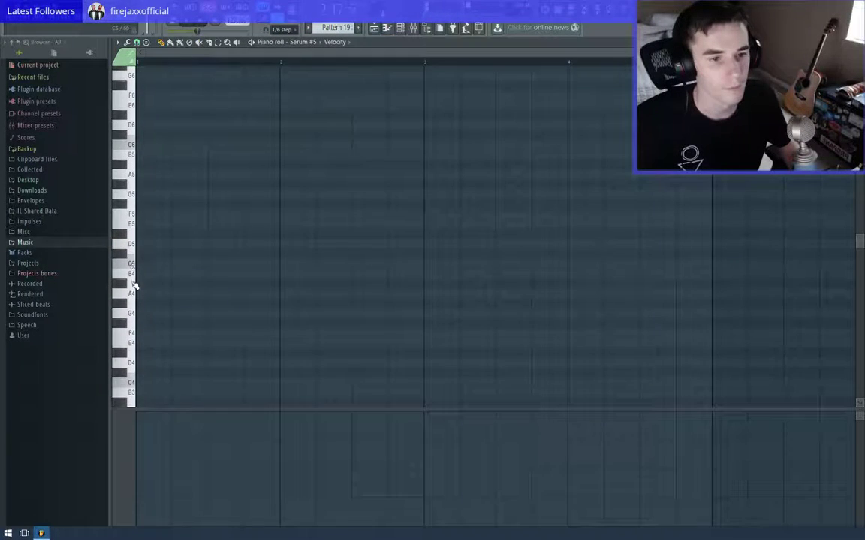
click(132, 296)
scroll(133, 293, down, 2)
click(133, 276)
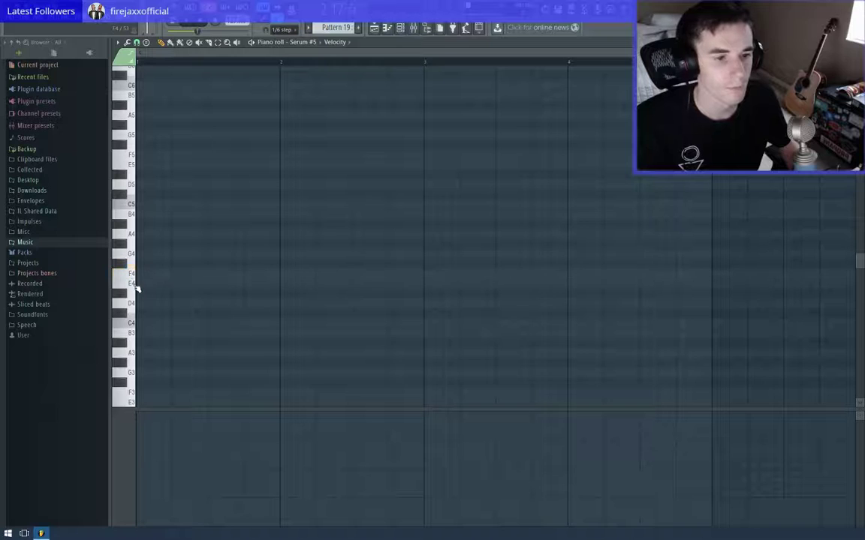
Place four short offbeat E4 notes across bar 1 while checking them against the playing track
right_click(164, 294)
drag(142, 285, 174, 287)
key(space)
key(space)
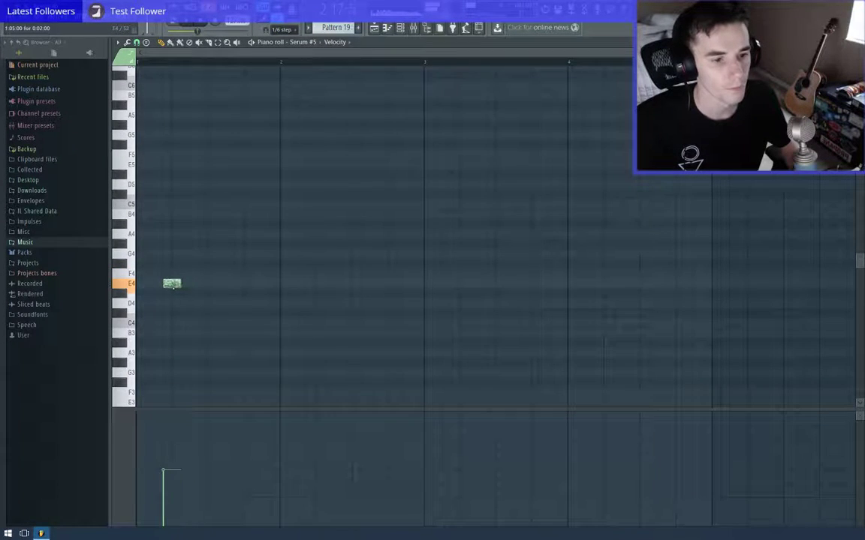
key(space)
click(199, 285)
click(234, 284)
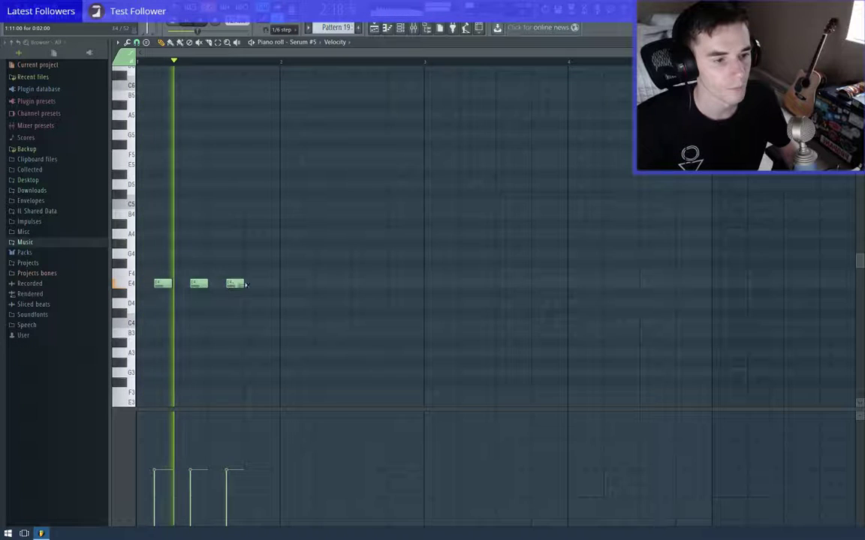
click(271, 285)
key(space)
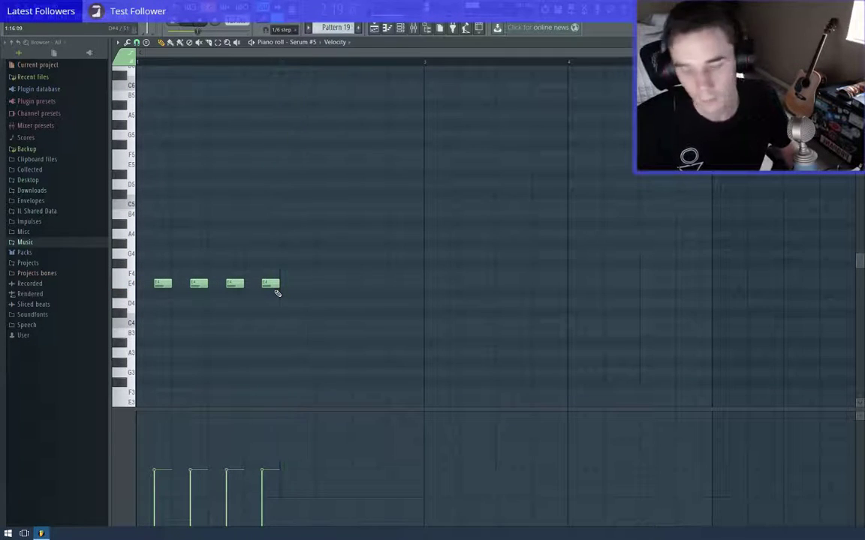
Continue the melody in bar 2 with offbeat B3 and E4 notes and a final A4 note
click(301, 333)
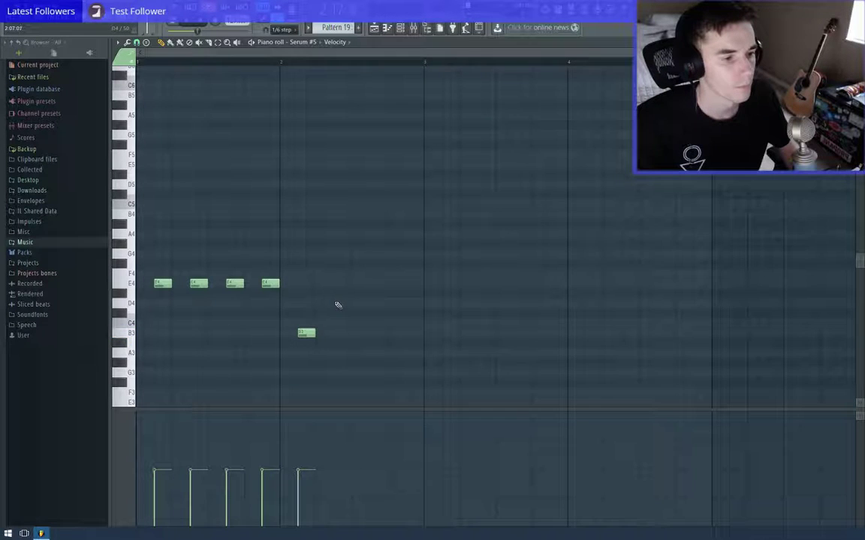
click(376, 256)
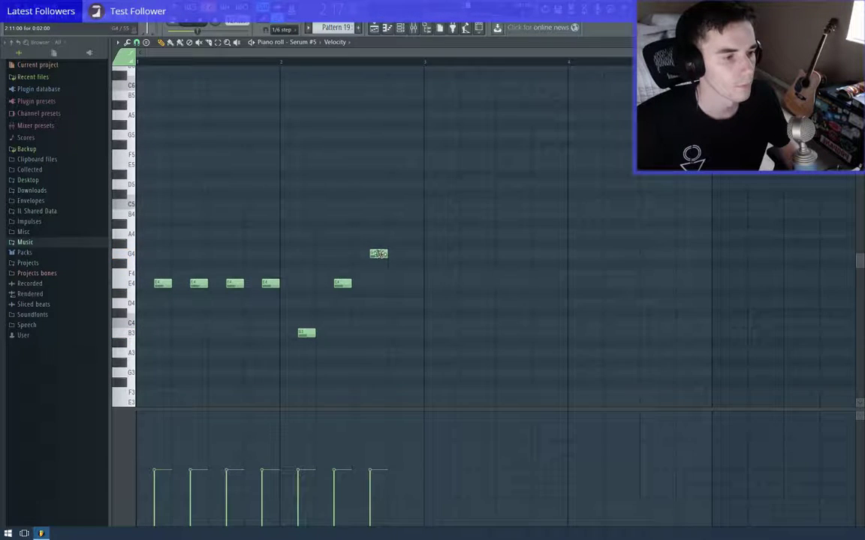
mouse_move(378, 254)
mouse_down()
mouse_move(378, 273)
mouse_move(377, 242)
mouse_up()
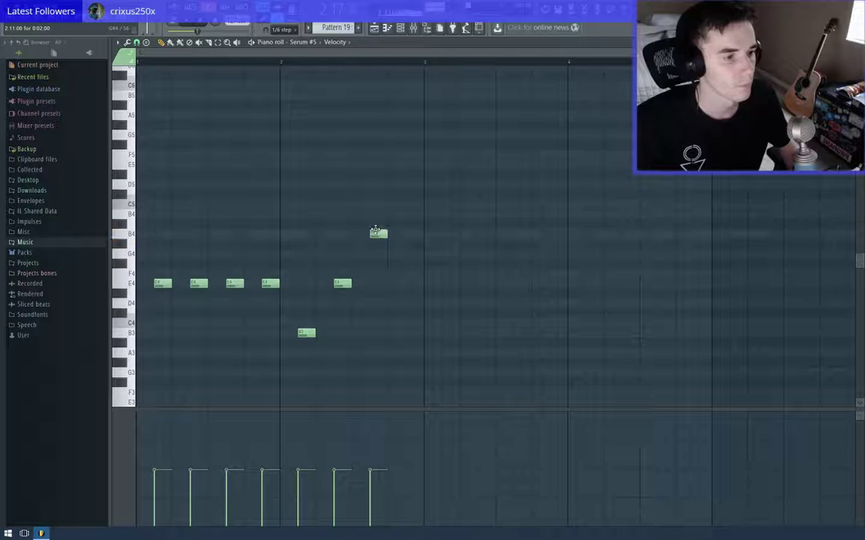
Shift the B3, E4 and A4 notes one beat later and fill the gap with another E4 note
drag(410, 210, 342, 337)
key(space)
ctrl+click(365, 361)
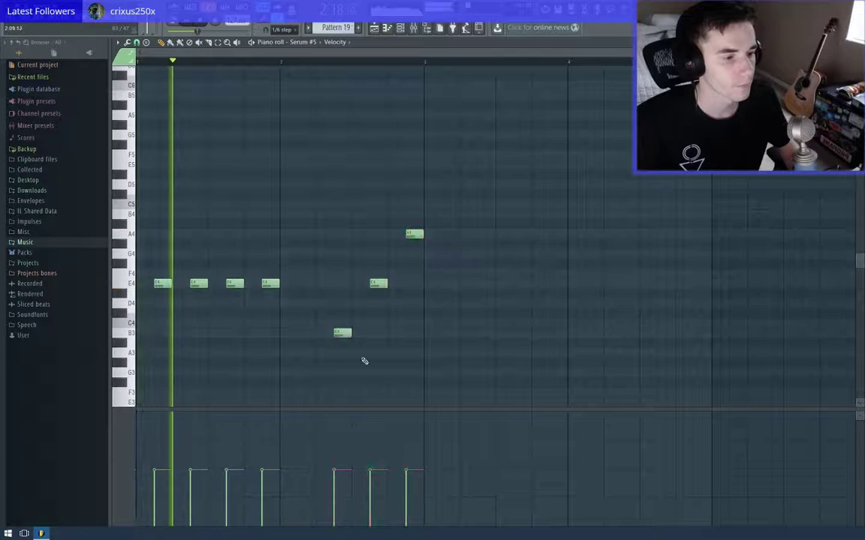
click(300, 284)
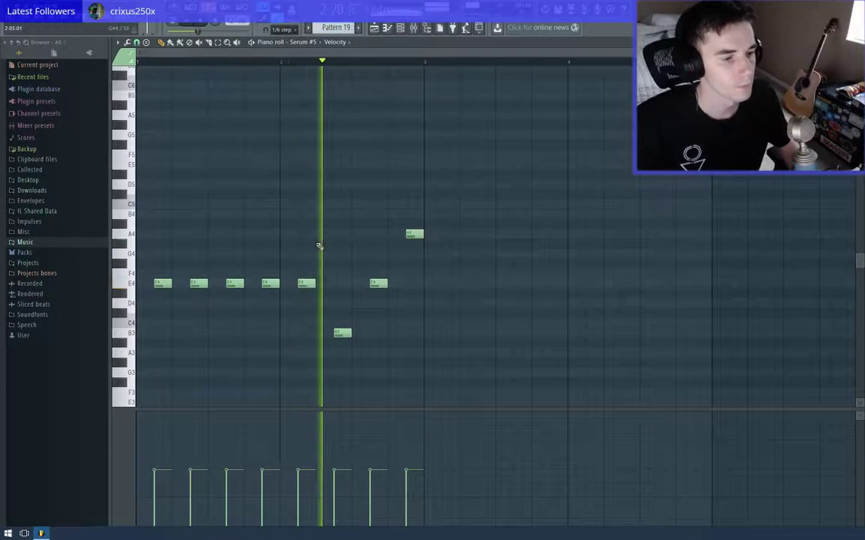
Stop playback and lower the last note of the melody to G4
scroll(321, 248, down, 1)
key(space)
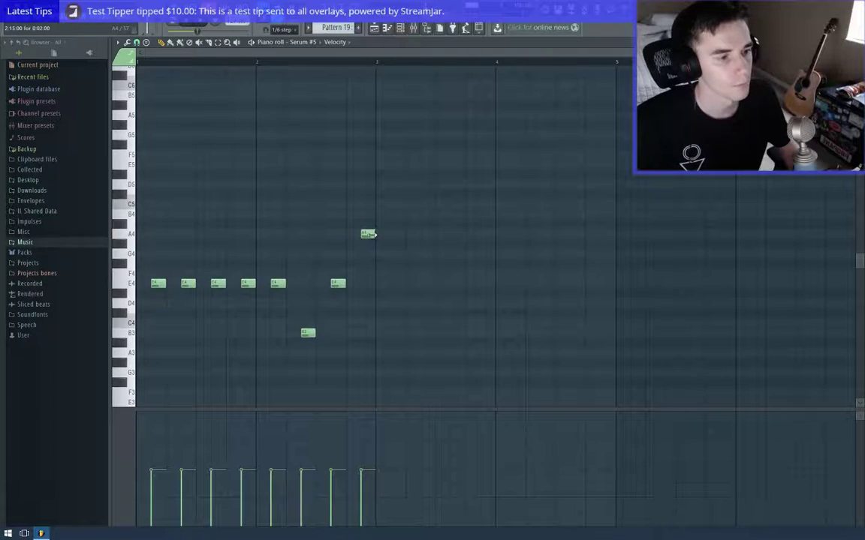
mouse_move(378, 242)
mouse_down()
mouse_move(378, 271)
mouse_move(378, 258)
mouse_up()
Shape Serum #5's ENV 1 into a pluck with 3.2 ms attack, 274 ms decay and sustain fully down
key(F6)
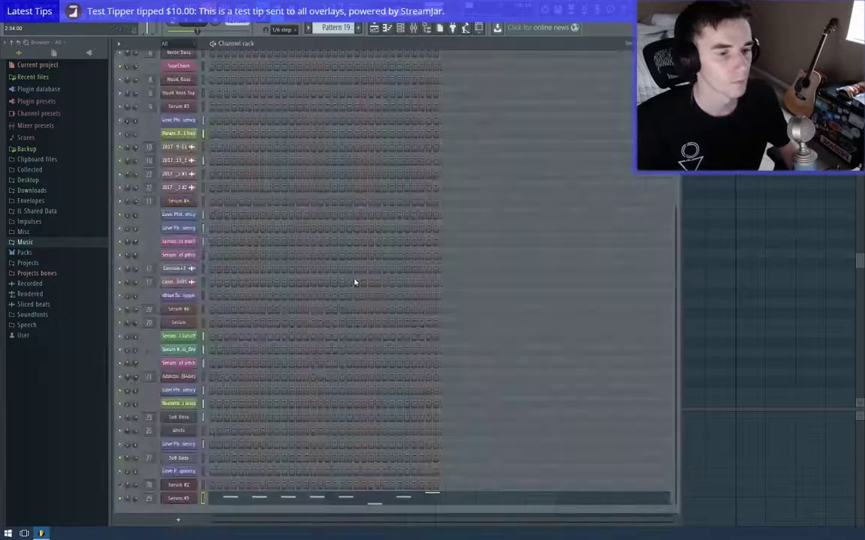
click(189, 499)
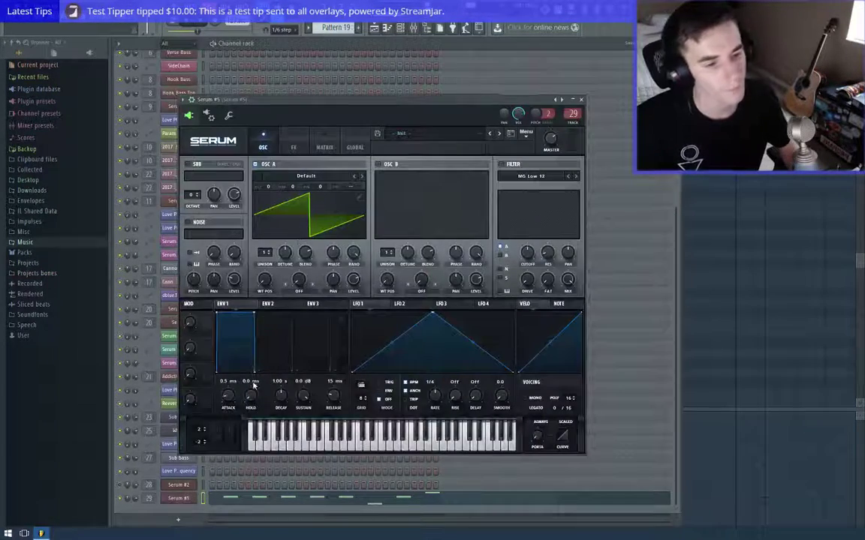
drag(231, 389, 232, 388)
drag(302, 396, 288, 479)
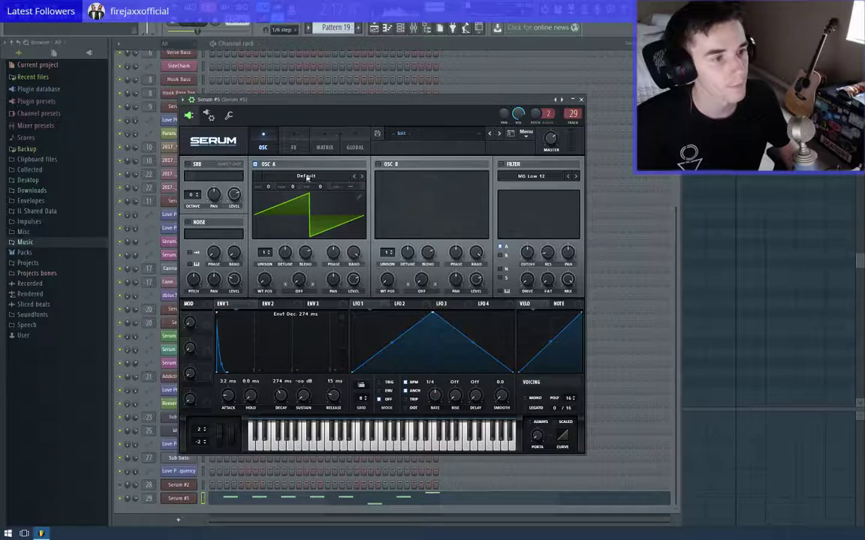
Set OSC A to 2 unison voices with 0.03 detune and enable the Tube distortion effect
drag(271, 256, 280, 276)
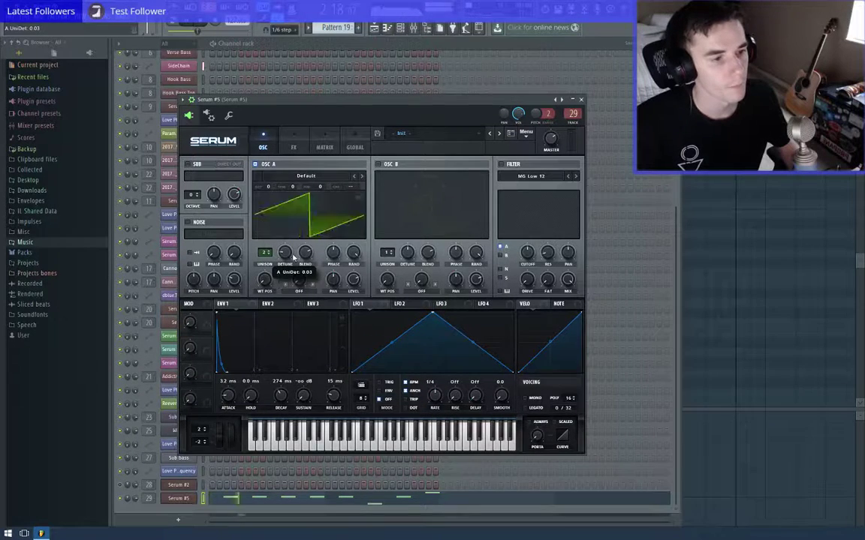
click(294, 147)
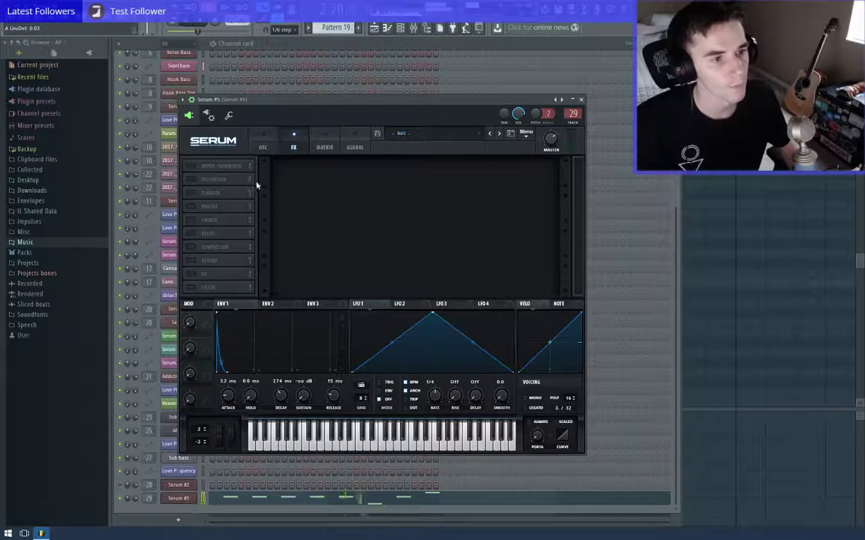
click(207, 180)
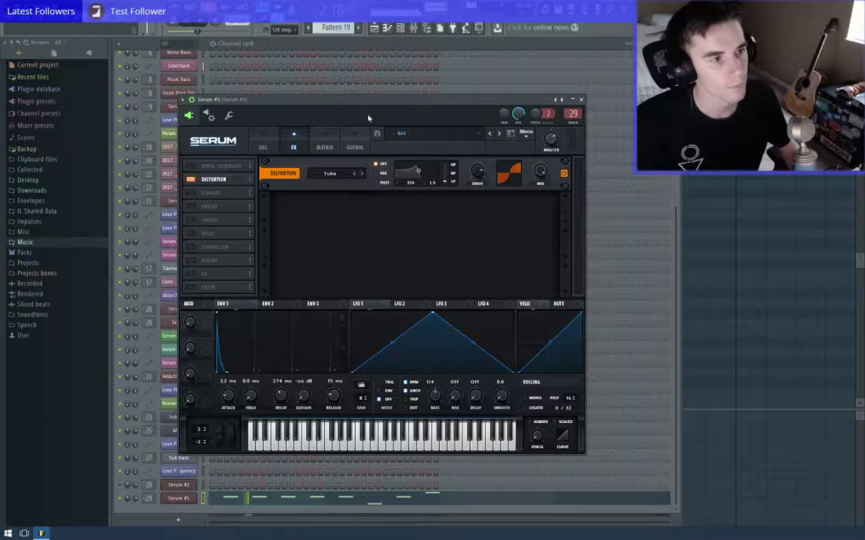
click(263, 146)
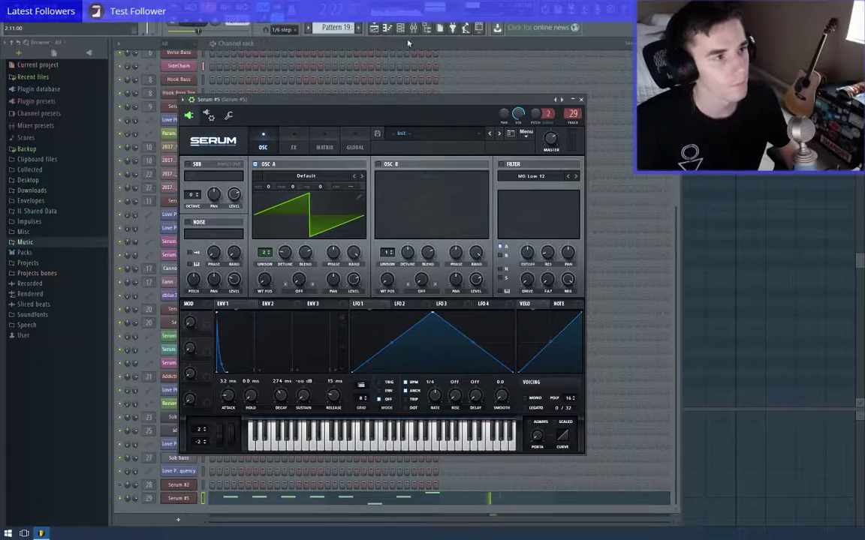
Lower the Serum #5 mixer track's level slightly and set OSC A's octave to -1
key(F9)
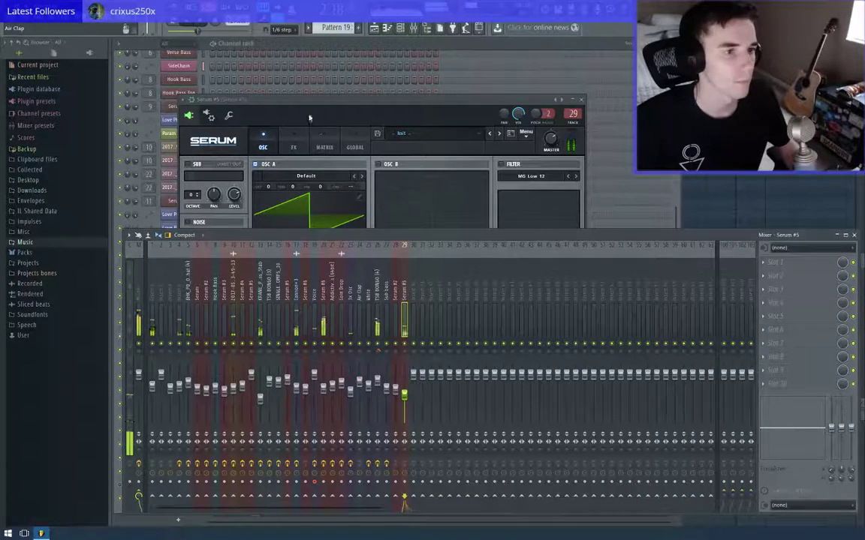
click(270, 201)
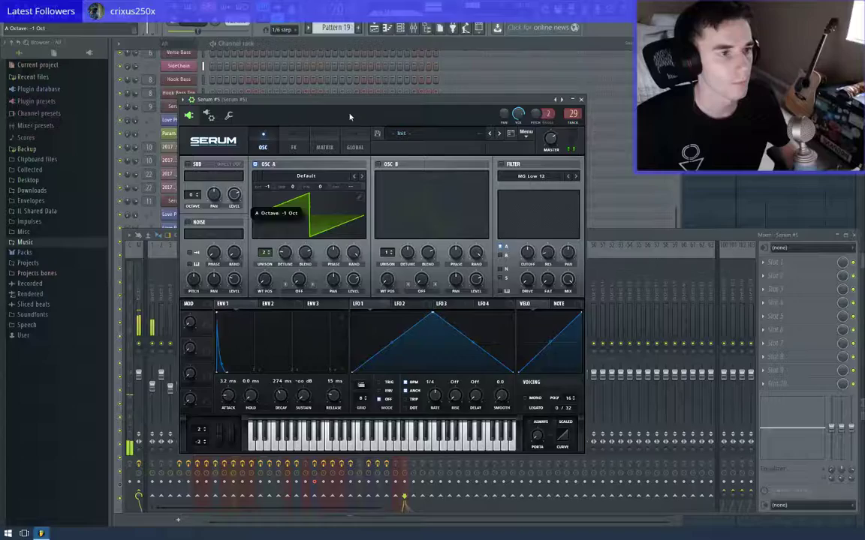
click(294, 147)
click(263, 147)
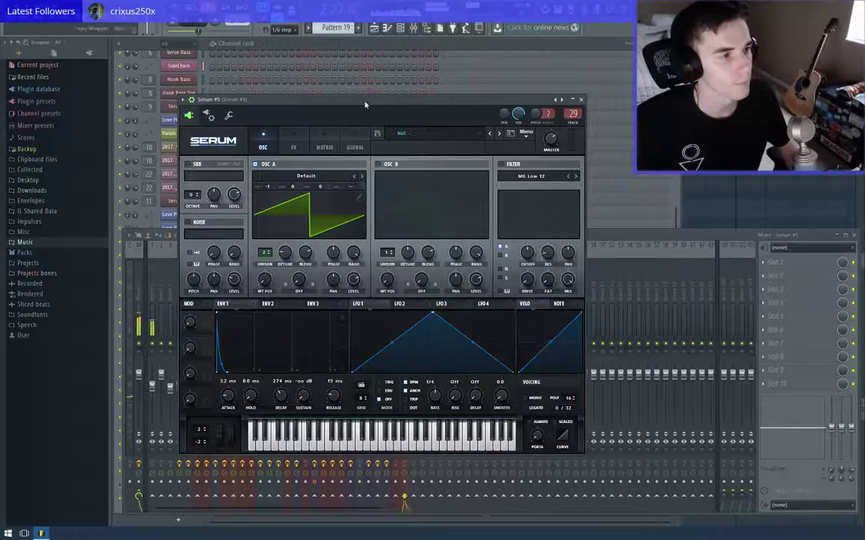
click(415, 47)
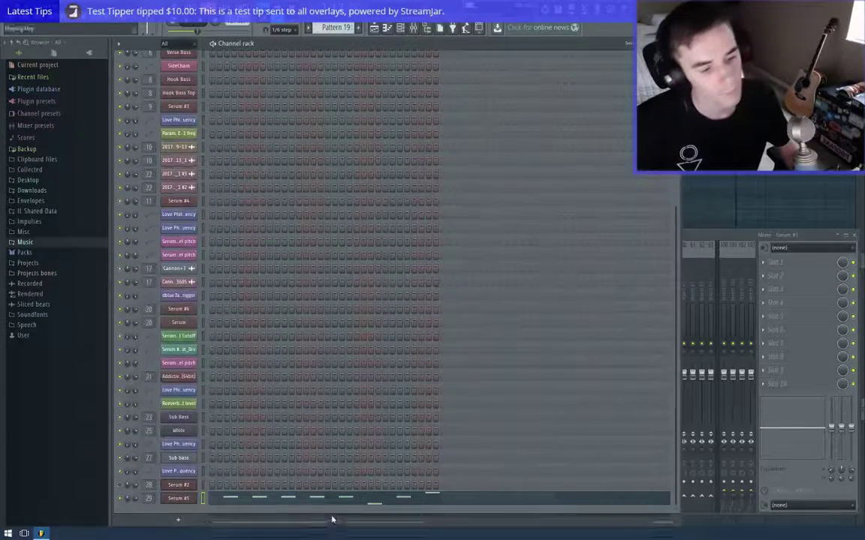
Extend the Serum #5 melody with five short offbeat B3 notes from bar 3 into bar 4, and play it
click(304, 499)
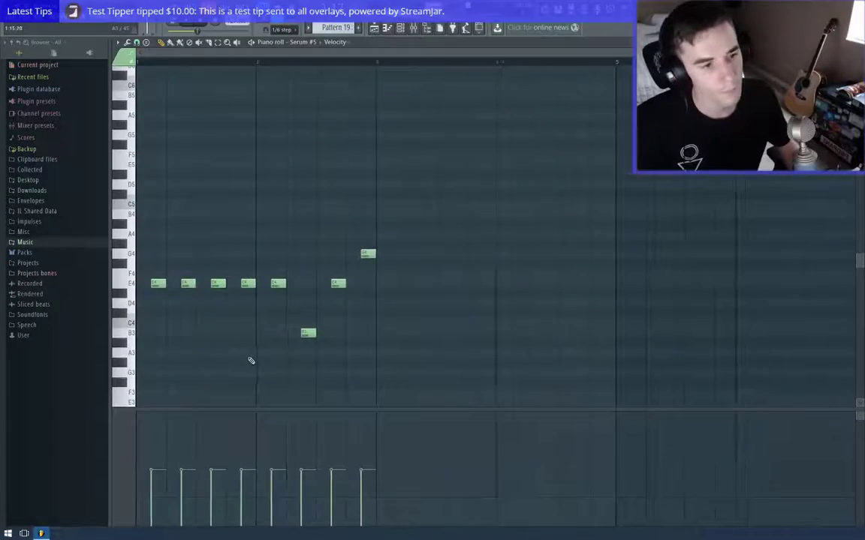
key(F6)
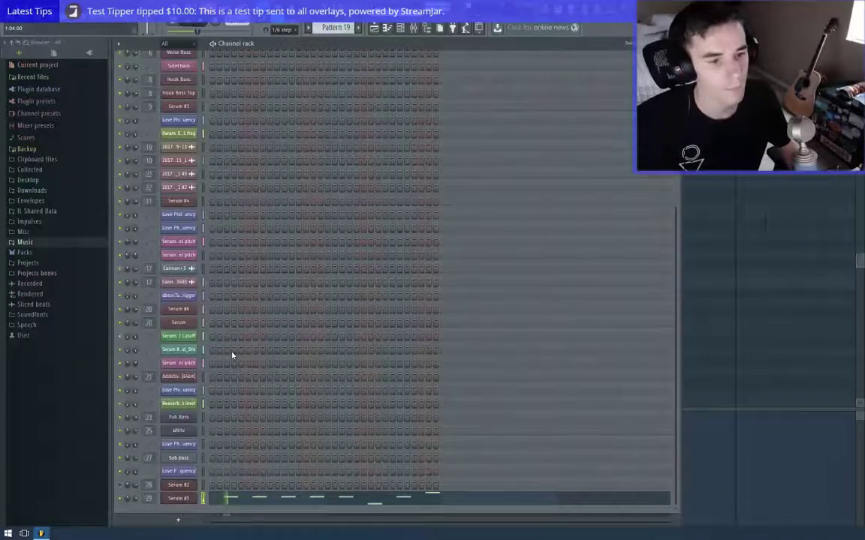
click(299, 502)
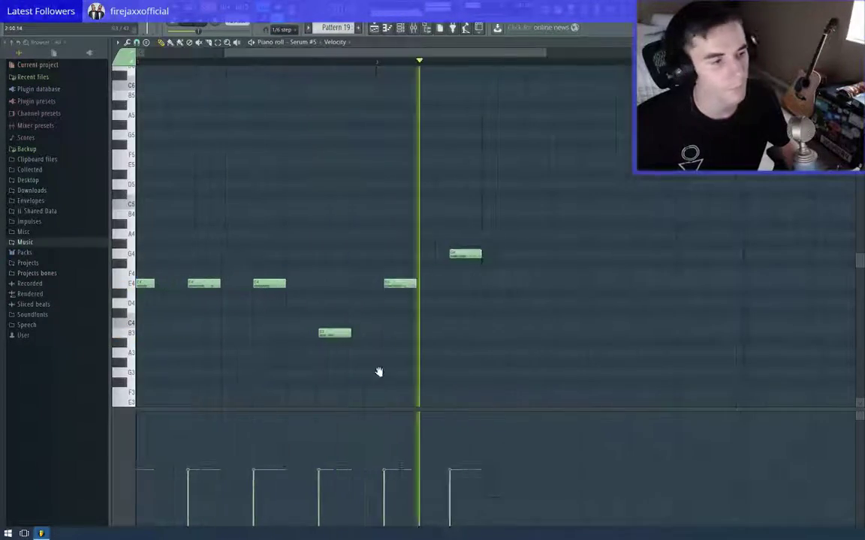
drag(379, 372, 282, 373)
key(space)
scroll(362, 334, down, 3)
drag(362, 332, 267, 335)
click(292, 332)
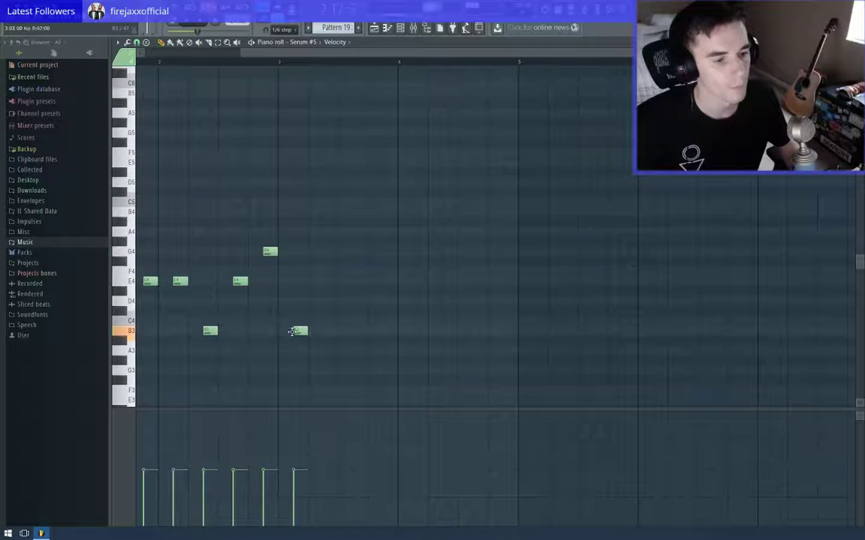
click(361, 332)
click(390, 332)
click(416, 332)
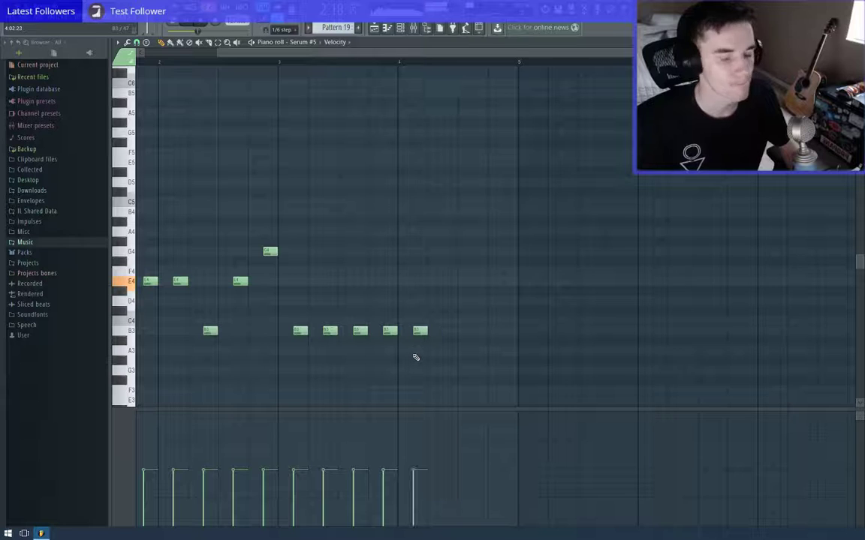
key(space)
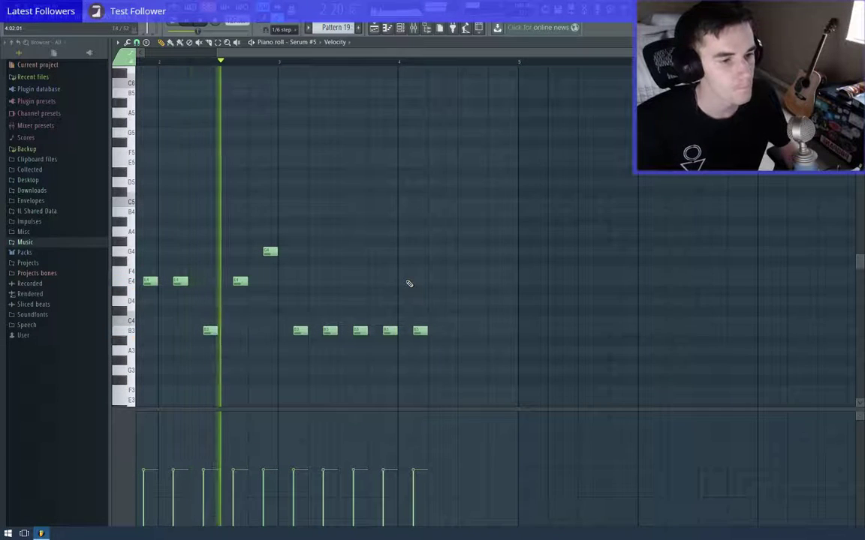
Enable OSC B in Serum #5 with the Analog wavetable Basic Shapes and move its wavetable position to the square wave
drag(428, 282, 372, 296)
key(F6)
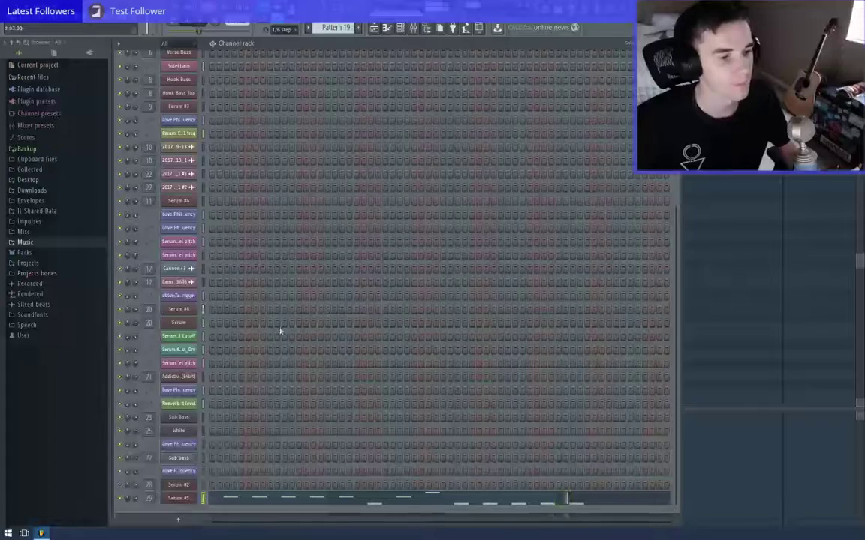
click(178, 499)
click(424, 177)
mouse_move(416, 192)
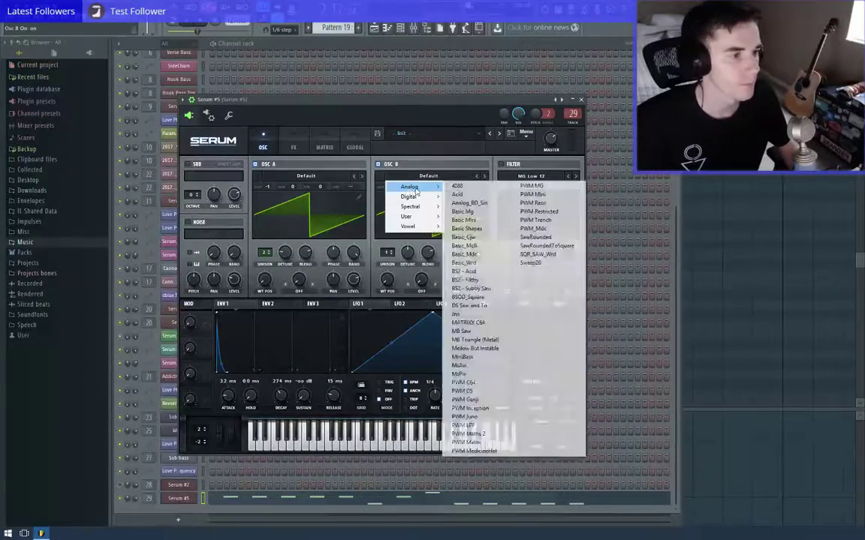
click(474, 229)
drag(390, 280, 393, 148)
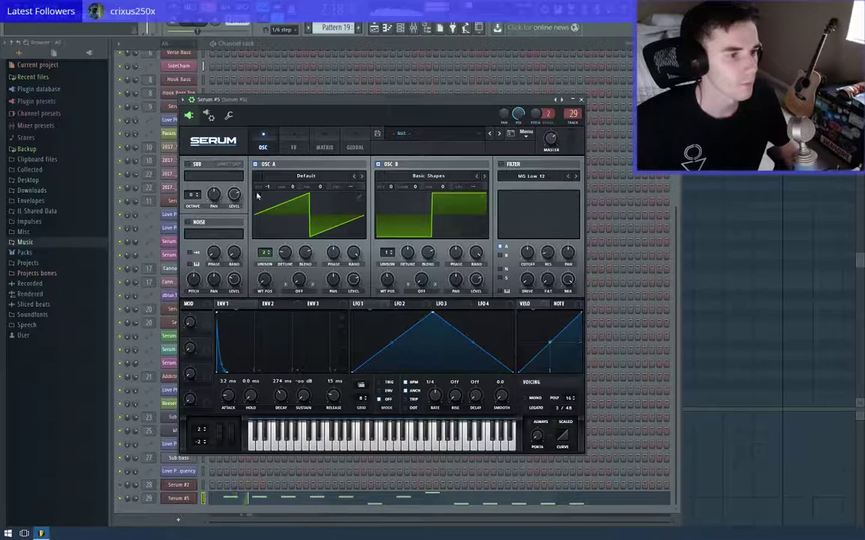
Set OSC A's octave back to 0 and OSC B's to -1, and choose a Bend warp mode for OSC B
drag(390, 187, 386, 200)
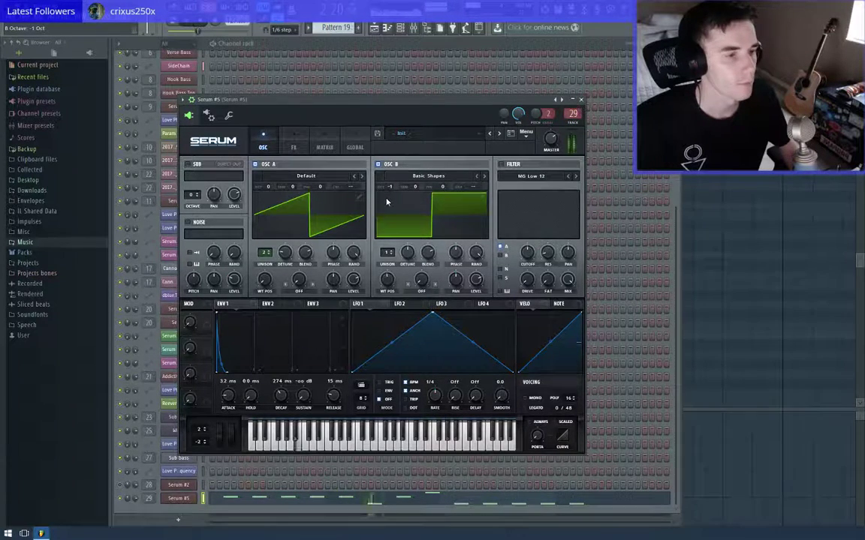
click(294, 147)
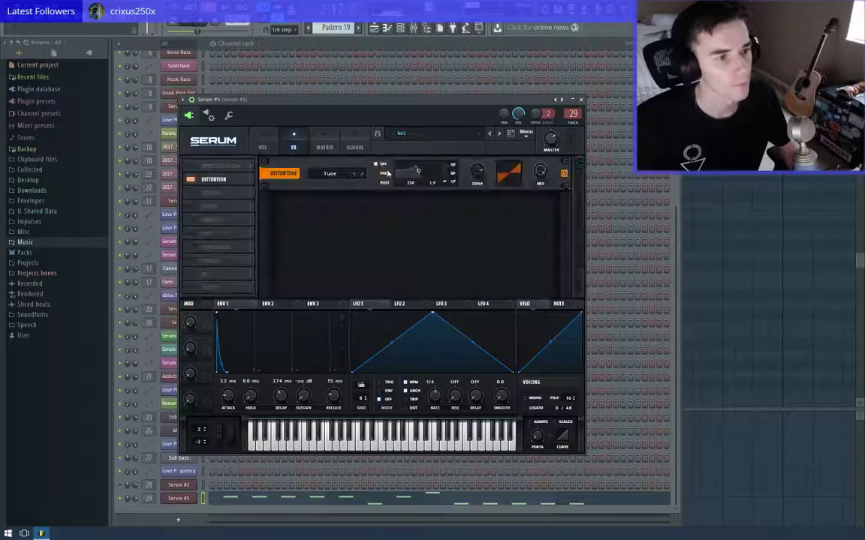
click(262, 147)
click(421, 290)
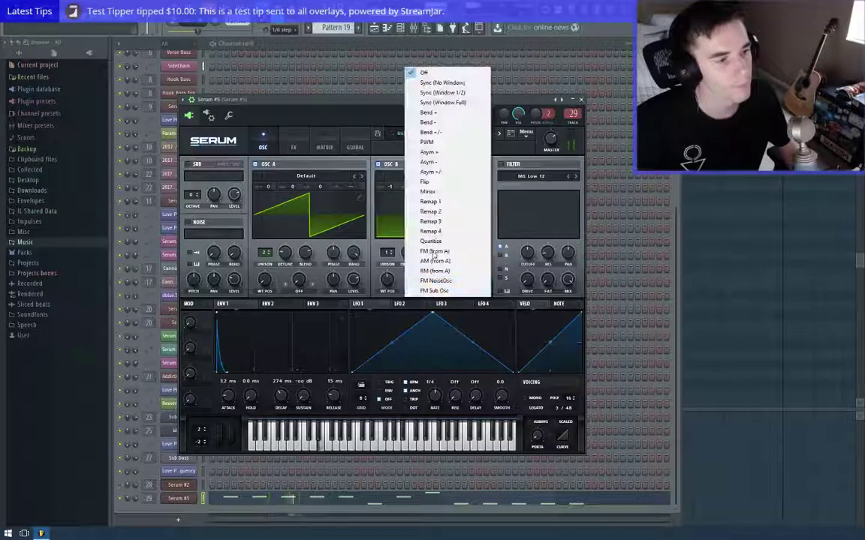
click(428, 112)
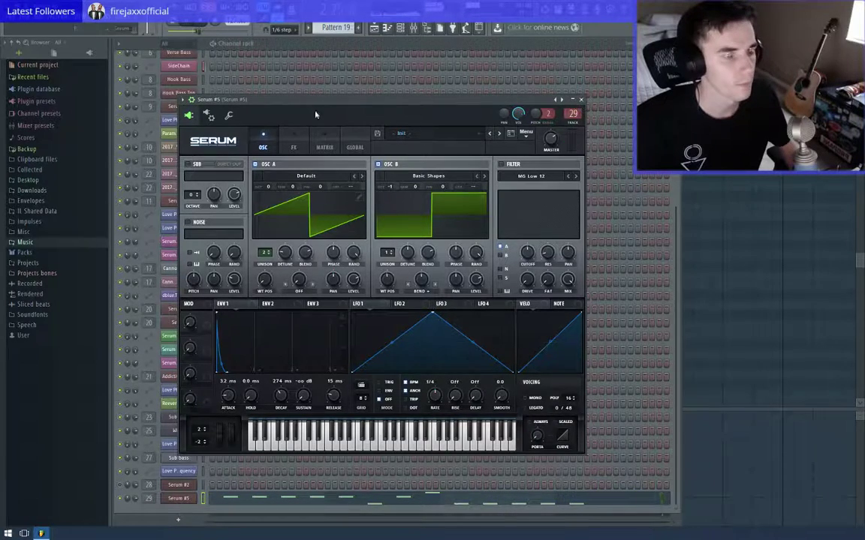
Set Env 1's decay to 290 ms and enable the Chorus effect, with Hyper/Dimension switched off
key(F9)
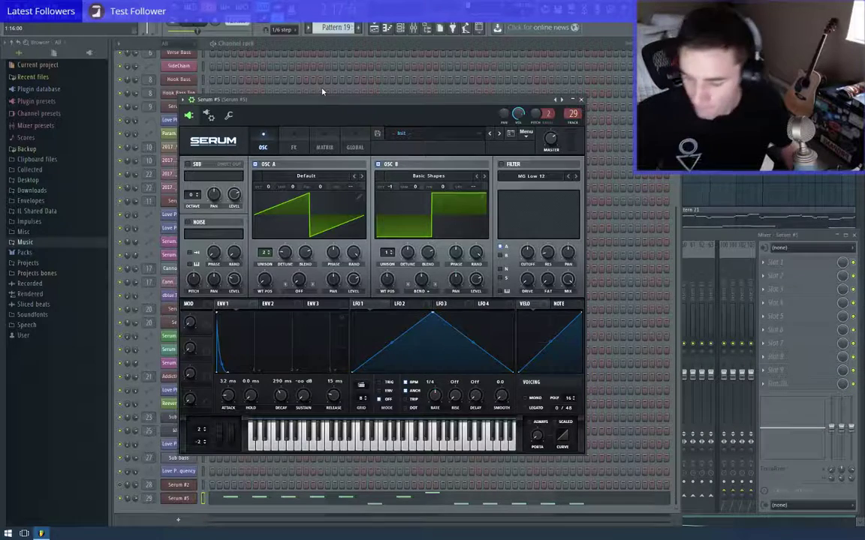
click(293, 148)
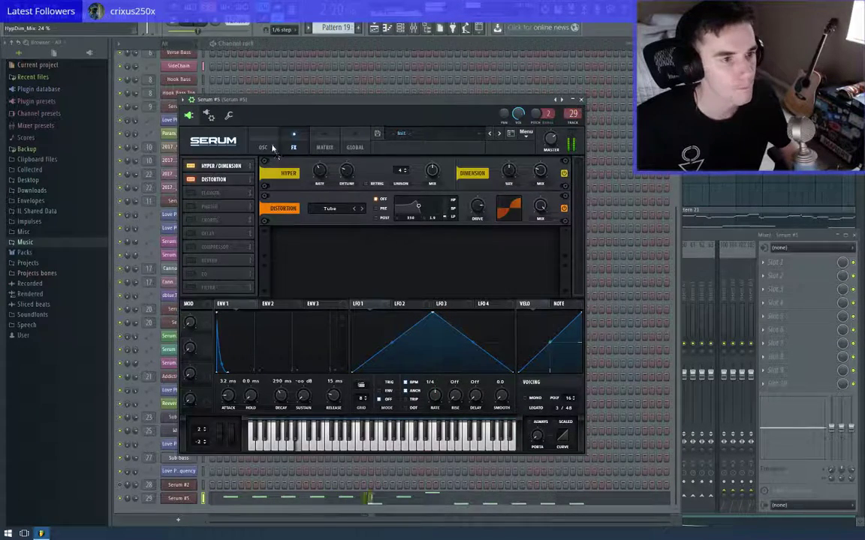
click(191, 220)
click(191, 166)
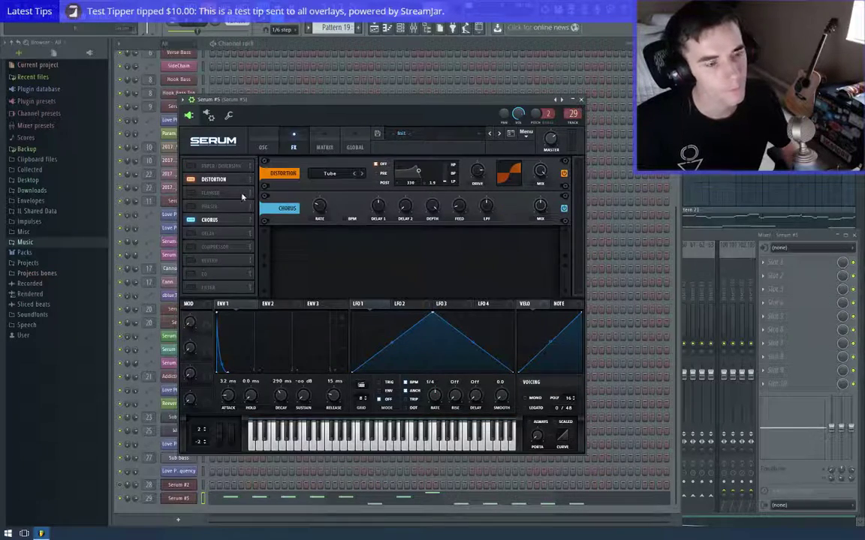
Add a Compressor with about 10.2 dB gain and a Reverb with size around 25% to Serum #5
click(214, 248)
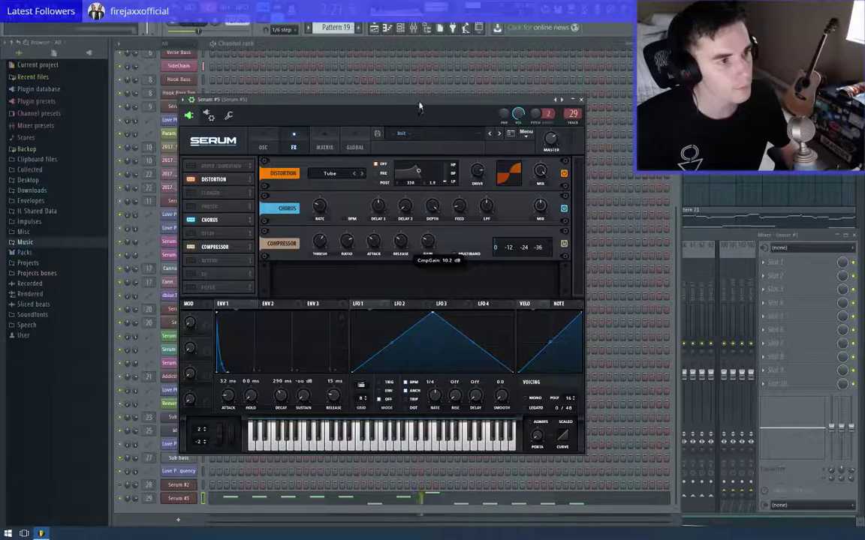
key(c)
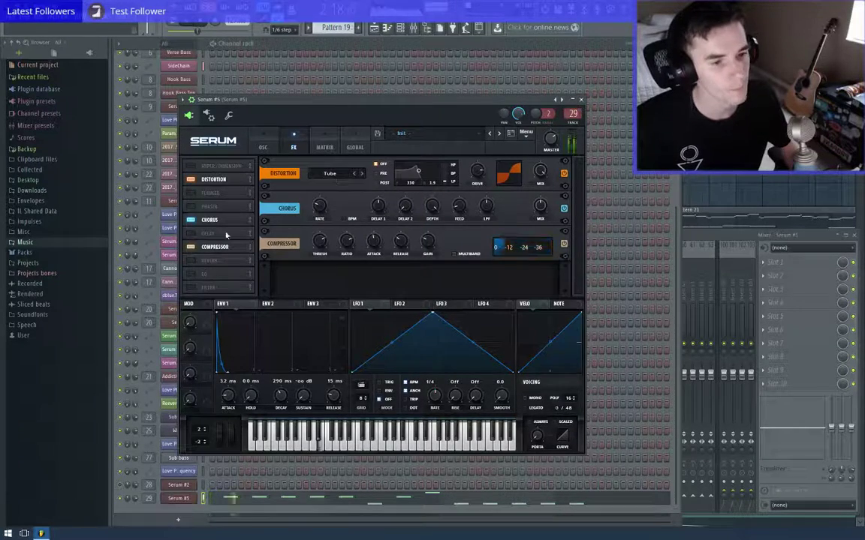
click(190, 261)
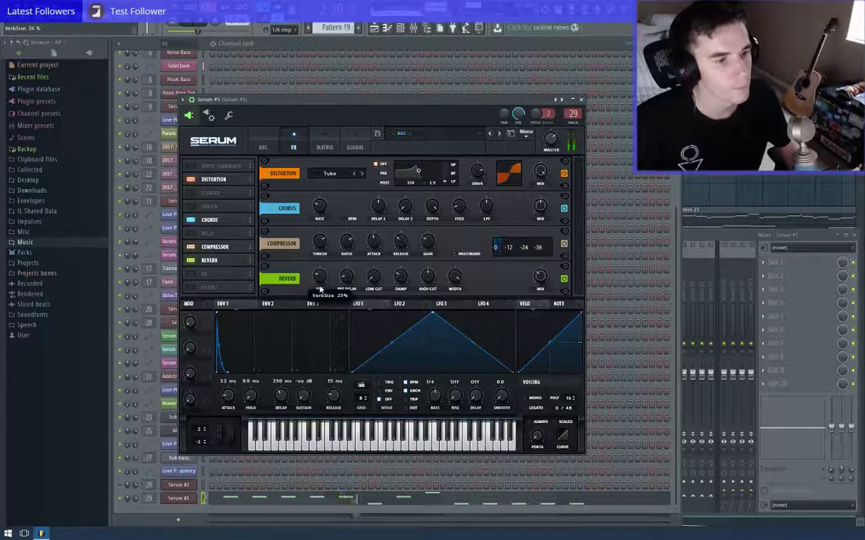
click(265, 146)
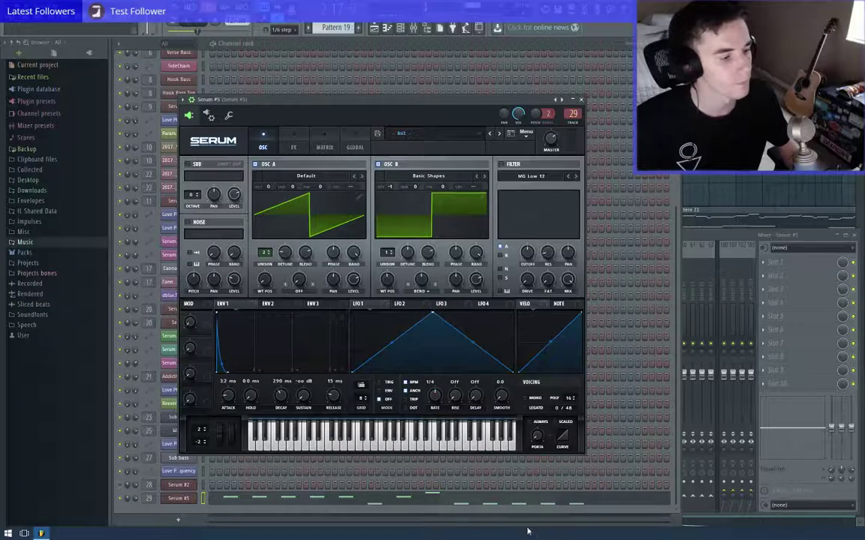
Move the B3 note in bar 2 of the Serum #5 melody up to E4 and play the pattern
key(F7)
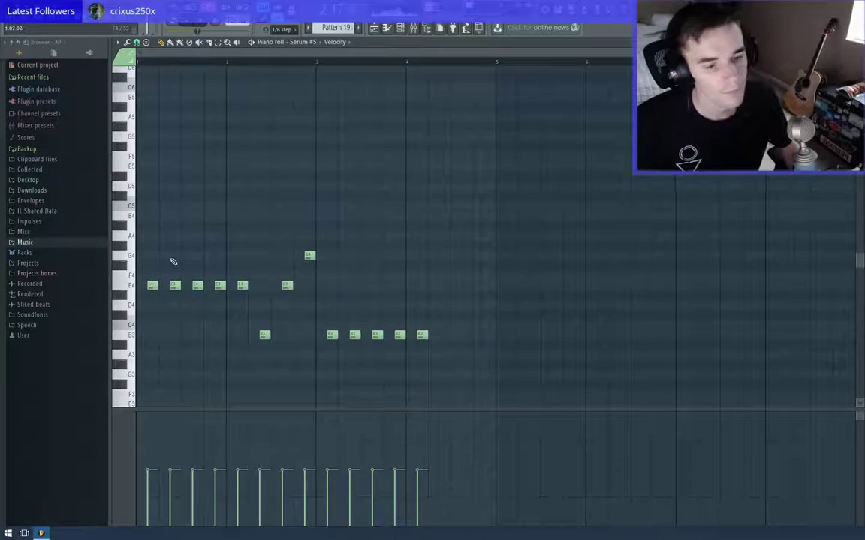
key(space)
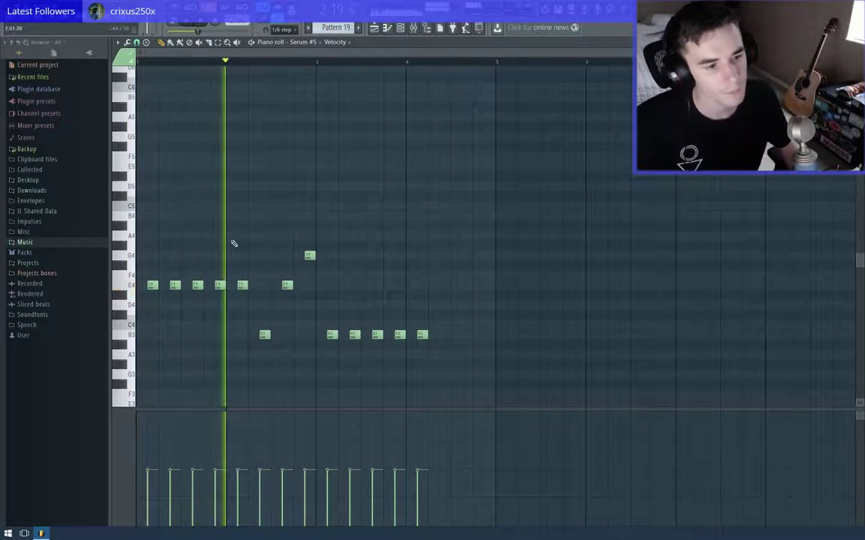
key(space)
drag(266, 335, 267, 286)
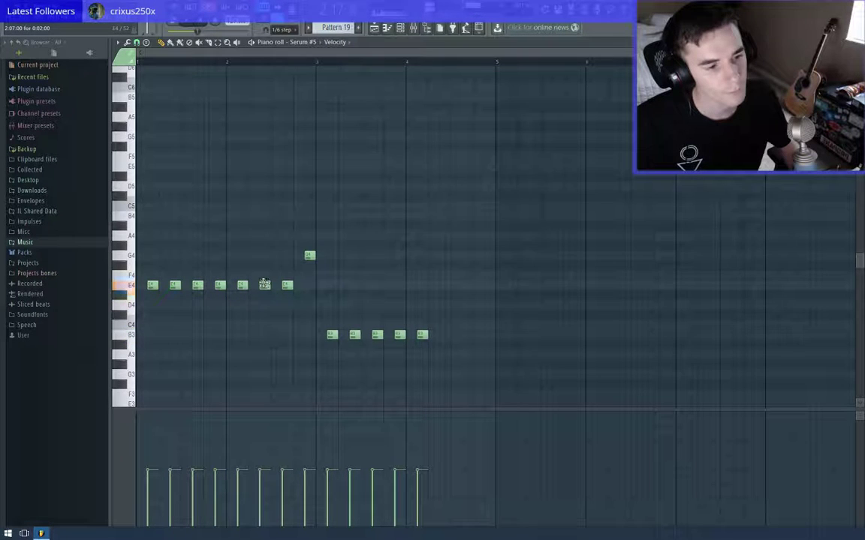
key(space)
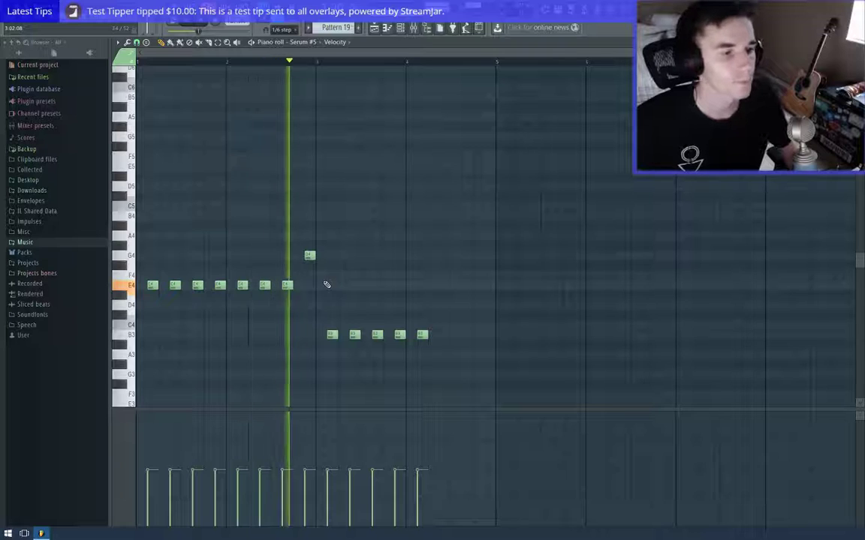
key(space)
Raise the five B3 notes in bars 3 and 4 to D4 and save the project
drag(456, 321, 332, 326)
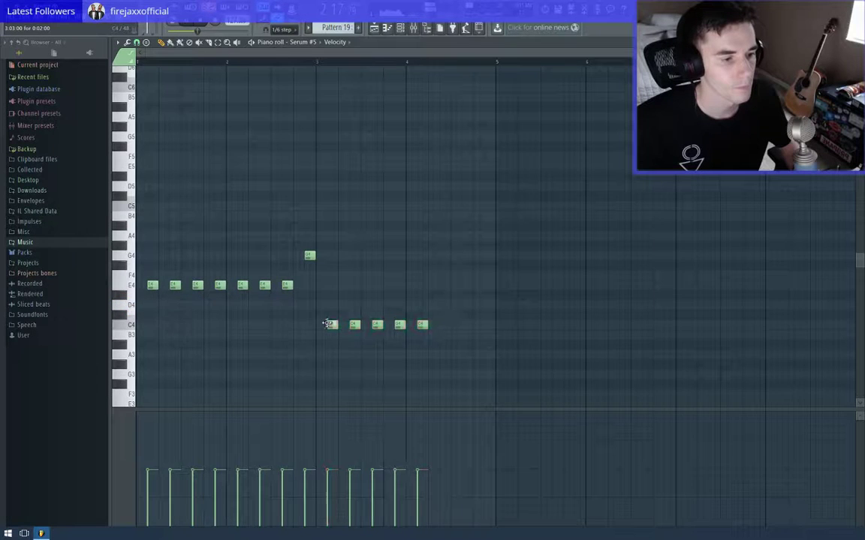
key(space)
drag(357, 326, 355, 305)
key(ctrl+s)
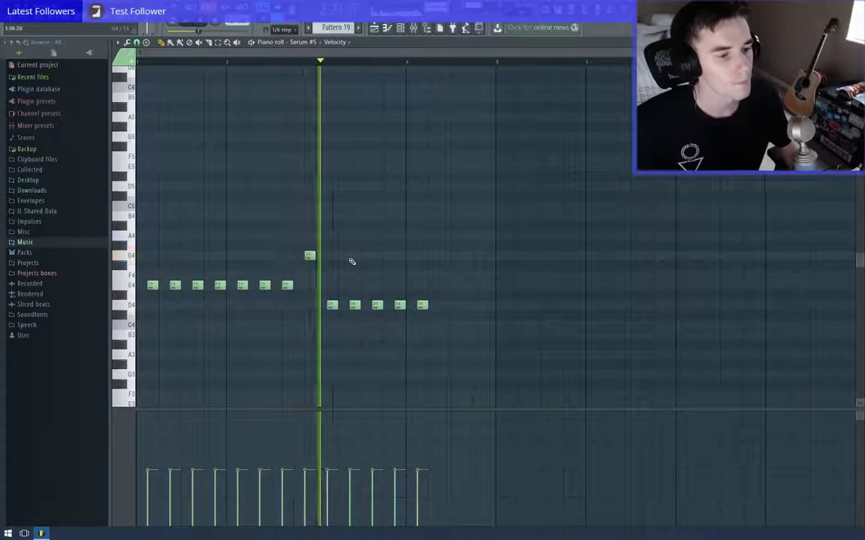
Rewrite bar 4 as three offbeat C4 notes followed by a closing B3 note, and play the melody
key(space)
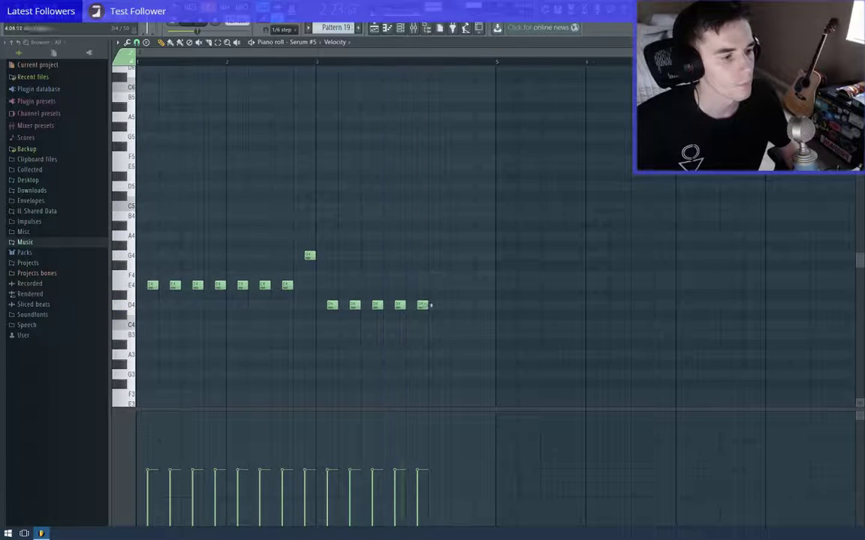
click(424, 326)
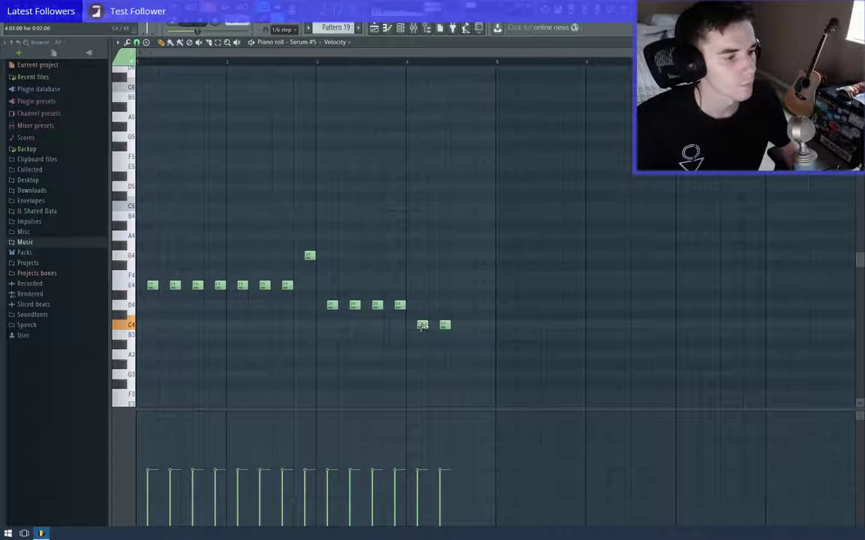
click(467, 325)
click(485, 335)
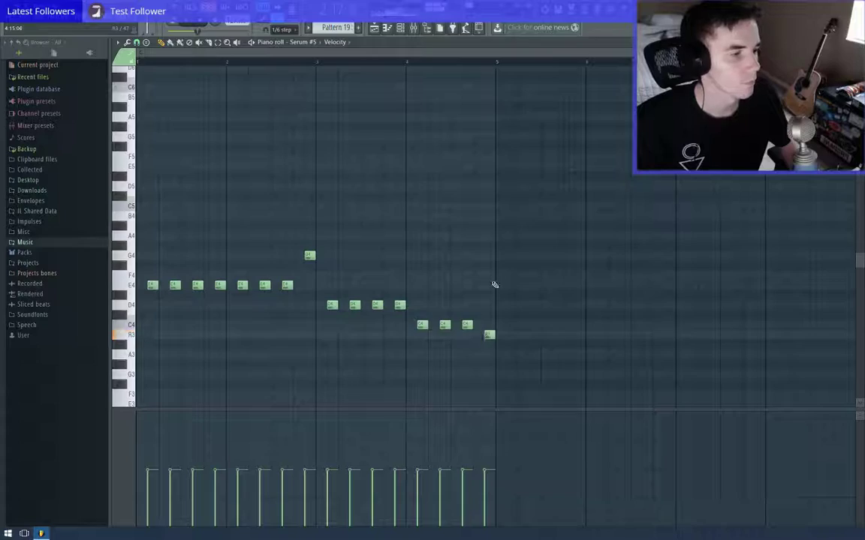
key(space)
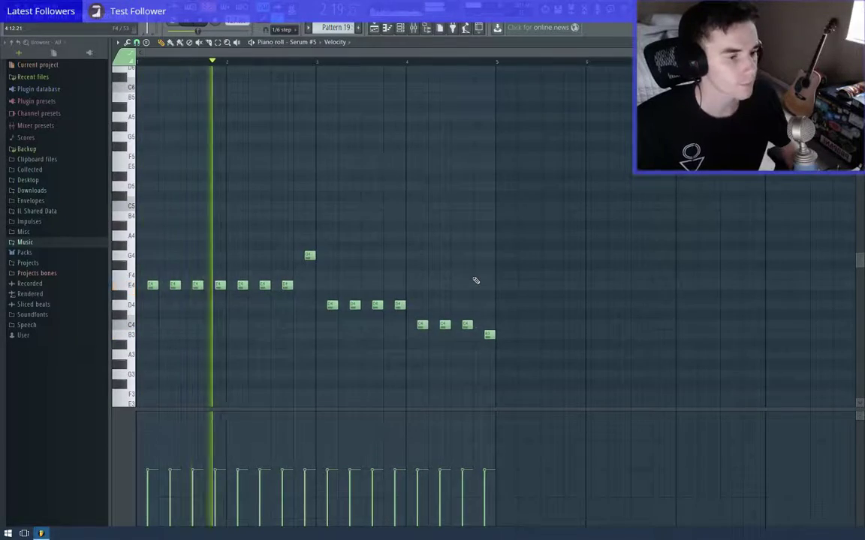
Reopen Pattern 19 from the playlist and transpose all its Serum #5 notes up one octave
key(F6)
key(F7)
key(F7)
key(F5)
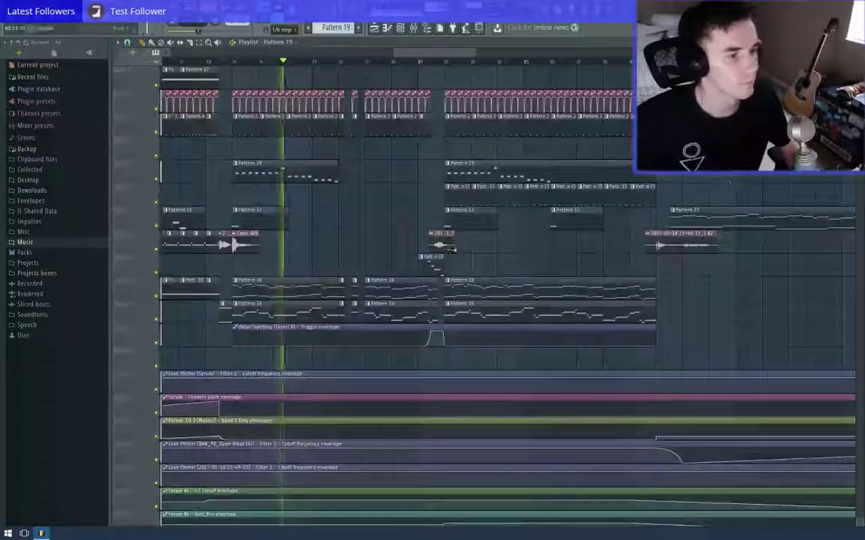
scroll(315, 225, down, 2)
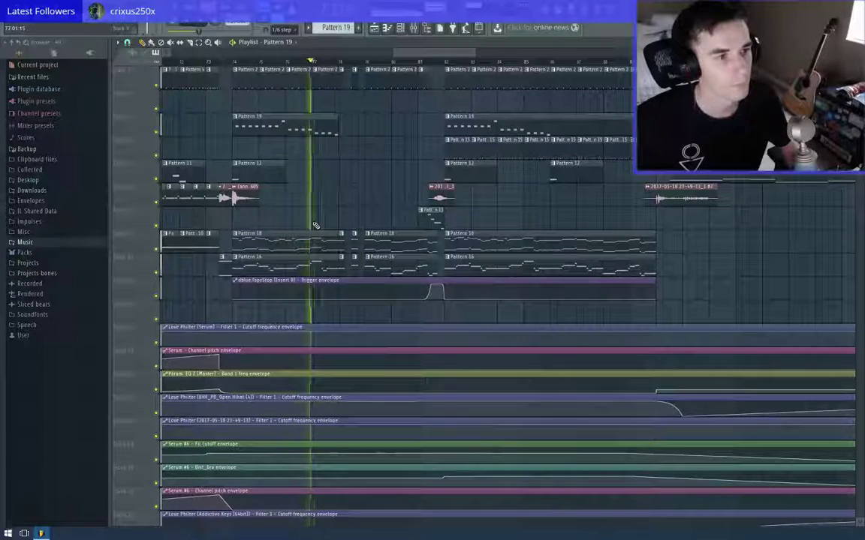
double_click(313, 130)
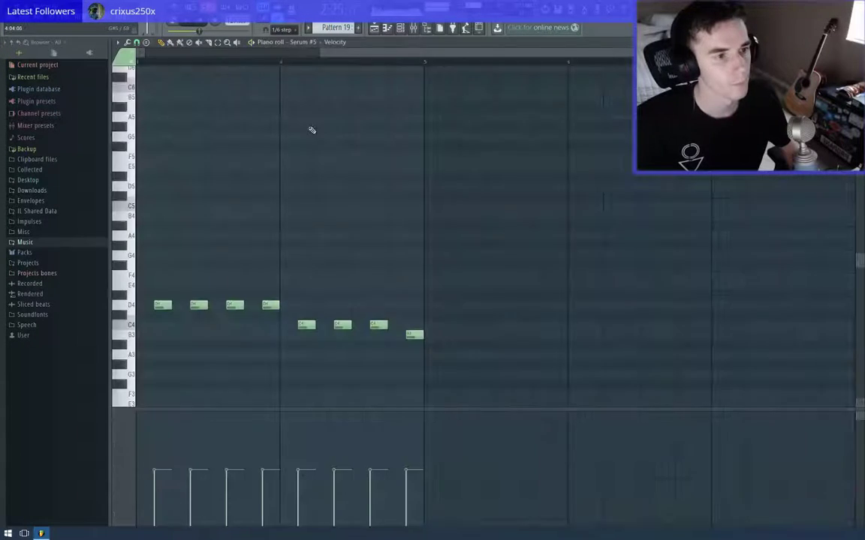
scroll(319, 211, down, 3)
key(ctrl+a)
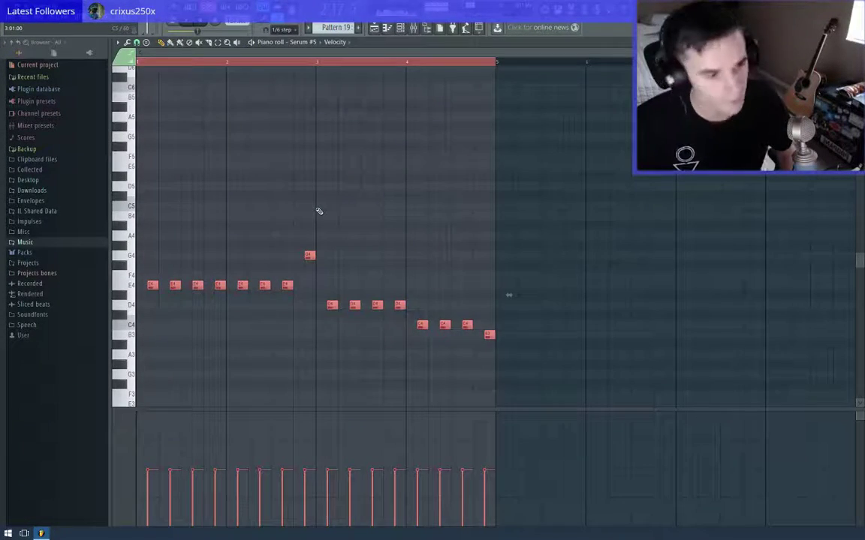
key(ctrl+Up)
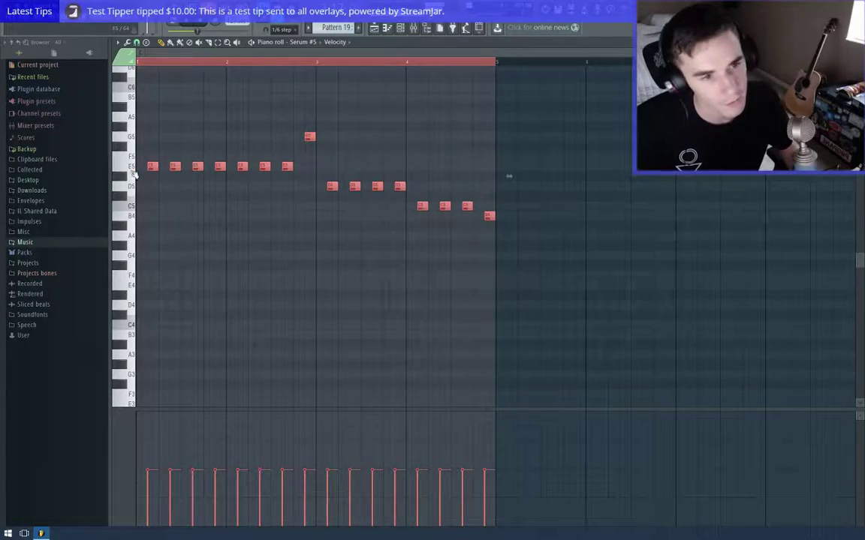
Lower the Serum #5 mixer track's level and adjust OSC B's Bend warp amount into negative values
key(F6)
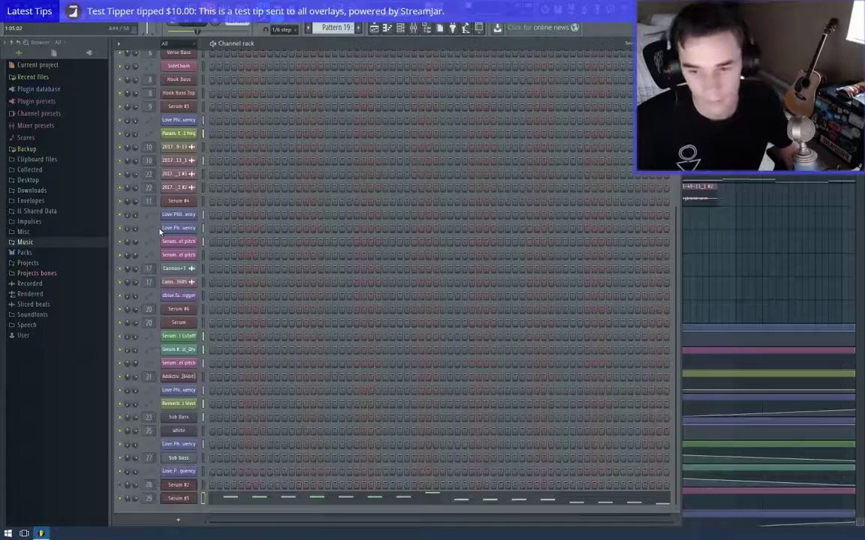
click(184, 498)
key(F9)
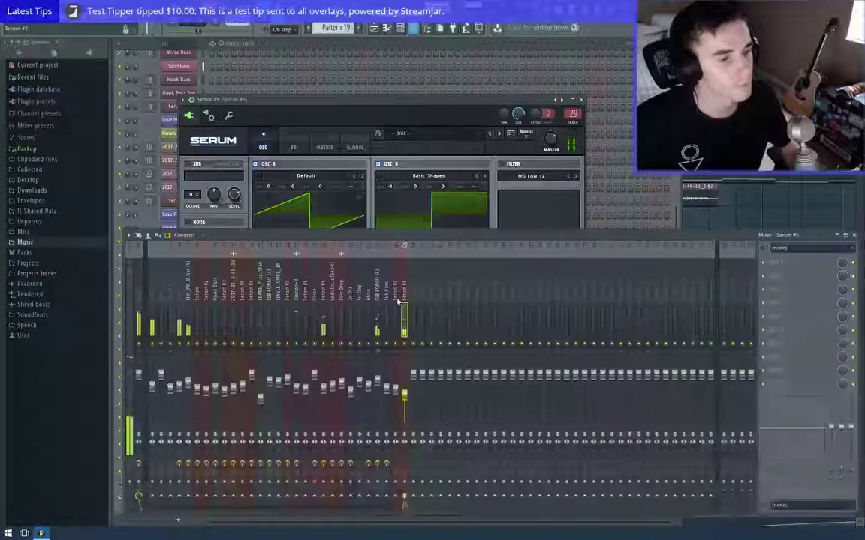
click(363, 146)
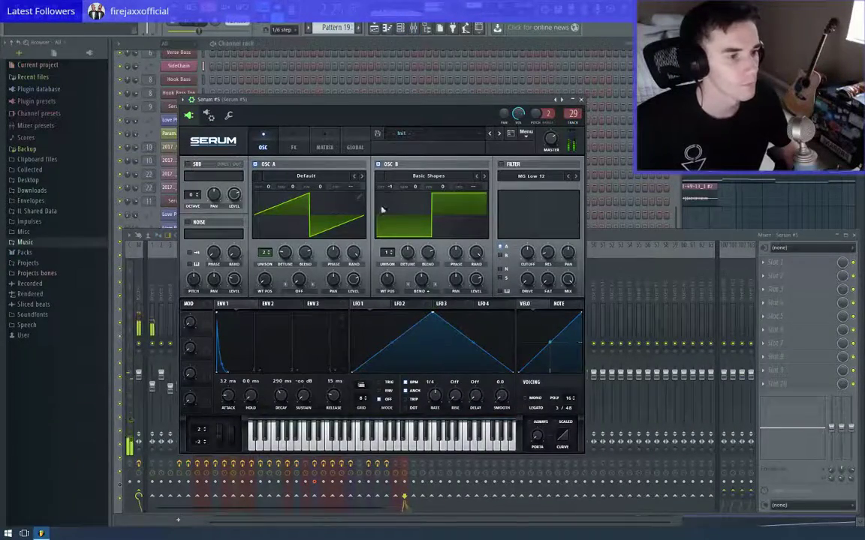
drag(422, 283, 413, 305)
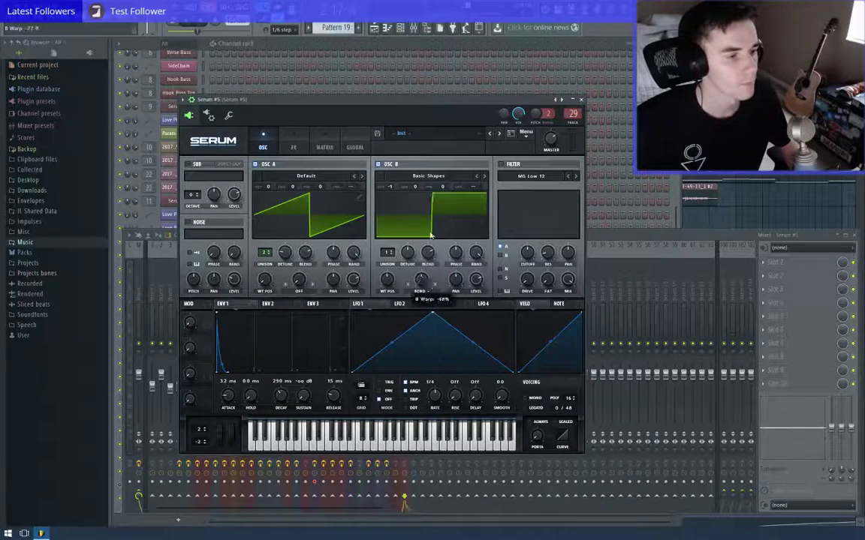
Set the Serum #5 chorus mix to 36% and OSC B's octave to 0
double_click(433, 101)
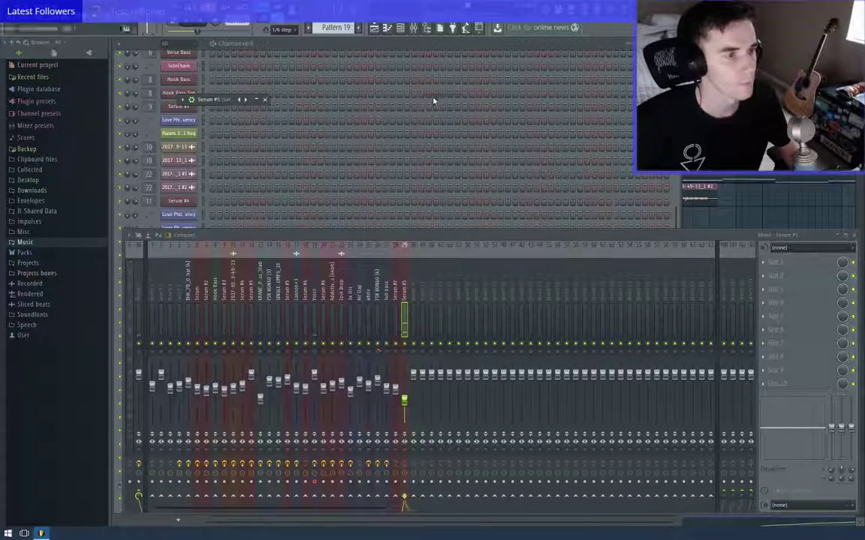
double_click(216, 101)
click(295, 147)
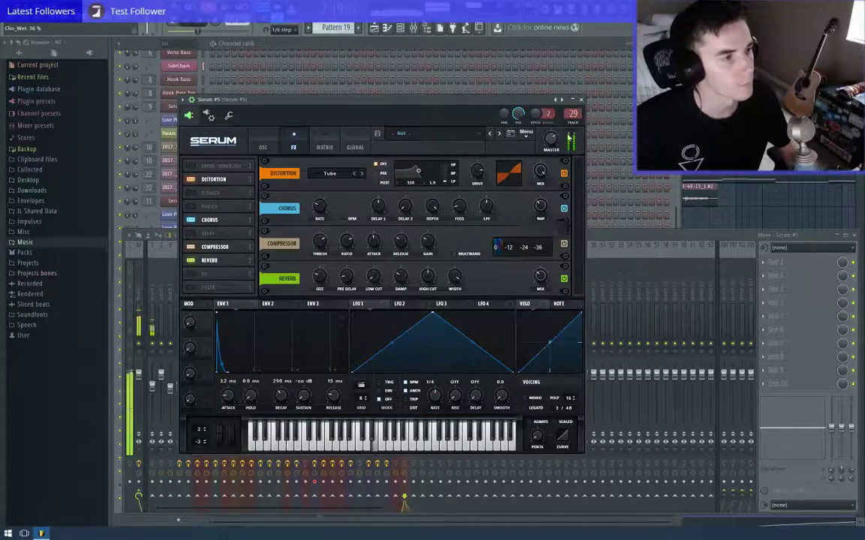
click(269, 144)
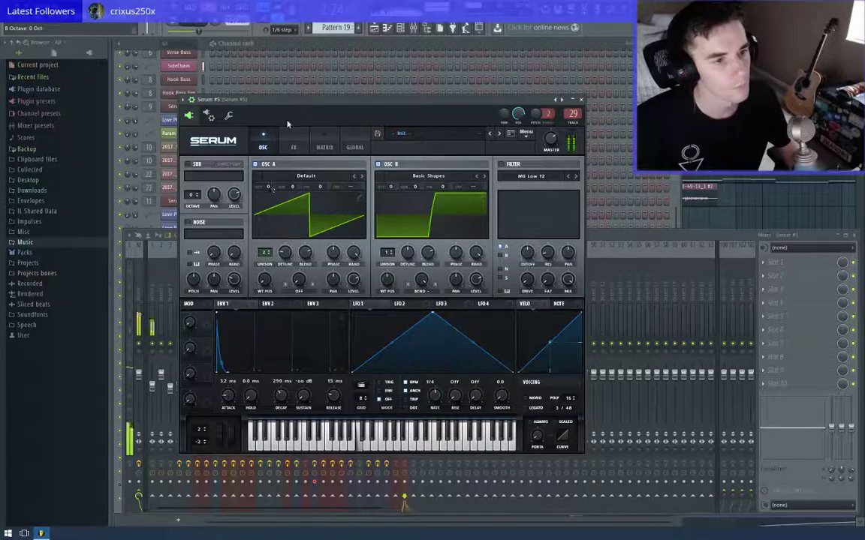
Review the Serum #5 melody in the piano roll and return to the channel rack
click(297, 49)
double_click(273, 508)
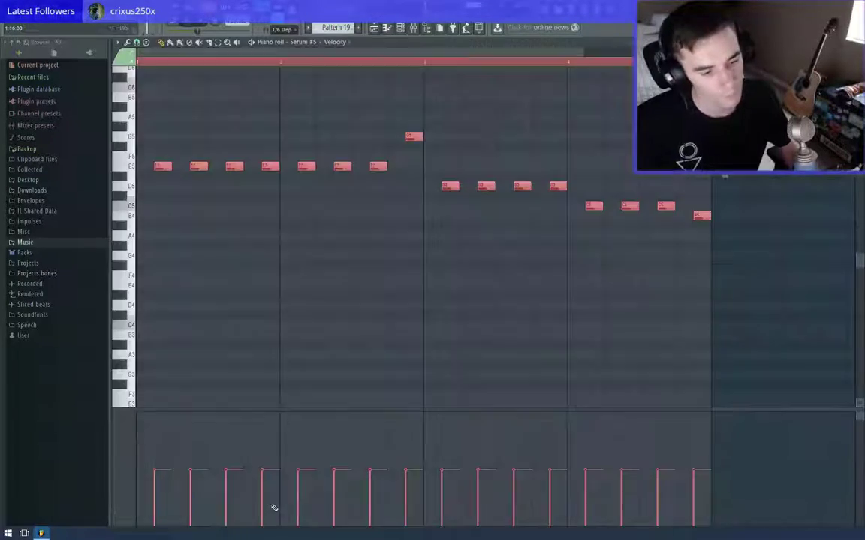
key(Escape)
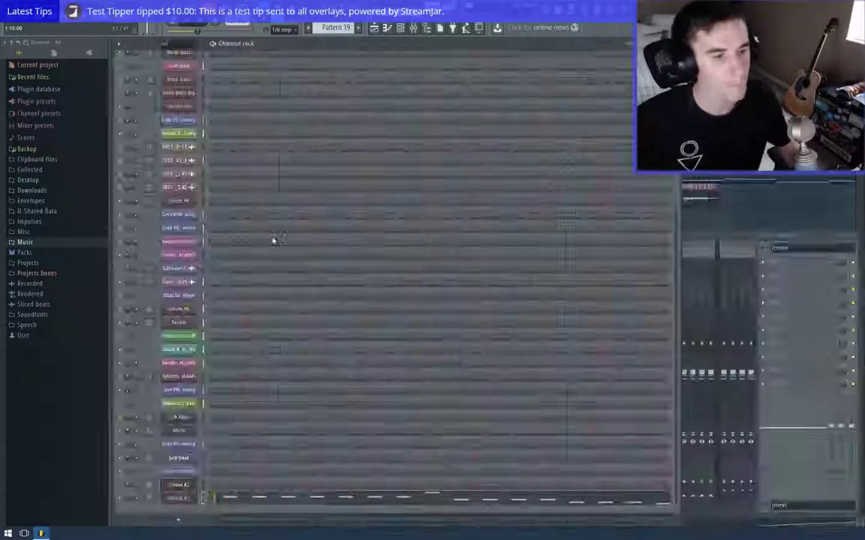
Open Serum #5 and set OSC A's octave to 0 and OSC B's octave to -1
click(180, 499)
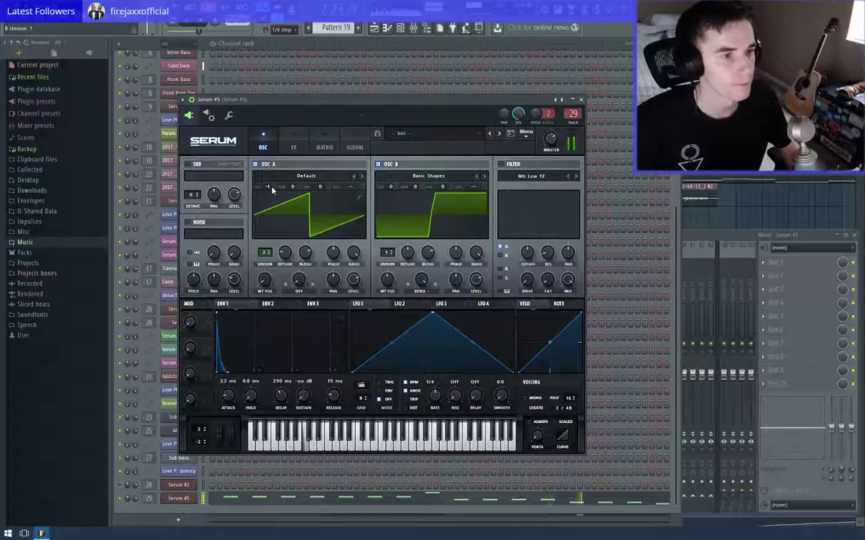
drag(272, 190, 269, 185)
drag(396, 192, 395, 200)
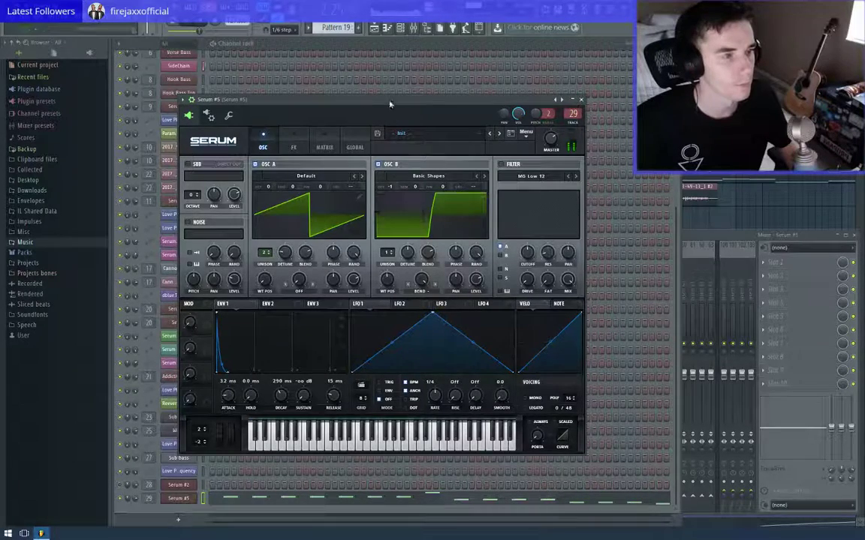
Check the Serum #5 effects, lower its mixer track's level slightly and close the synth window
click(295, 146)
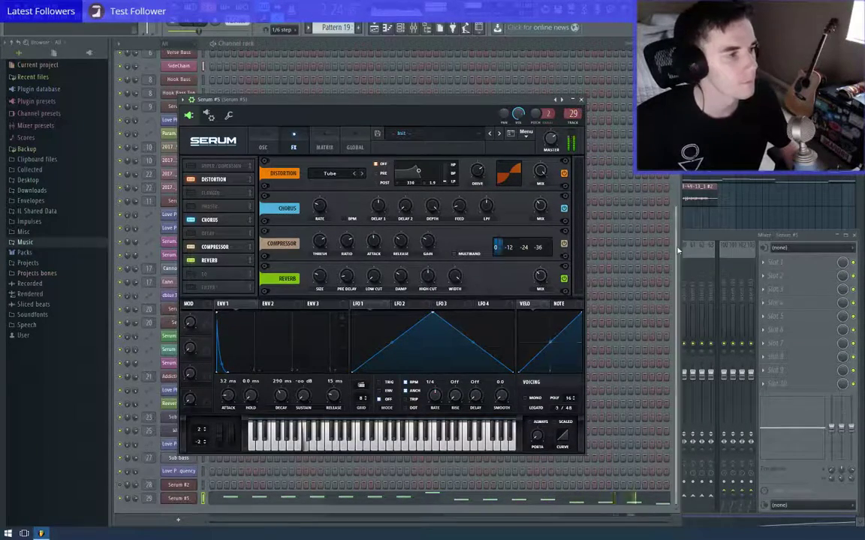
key(F9)
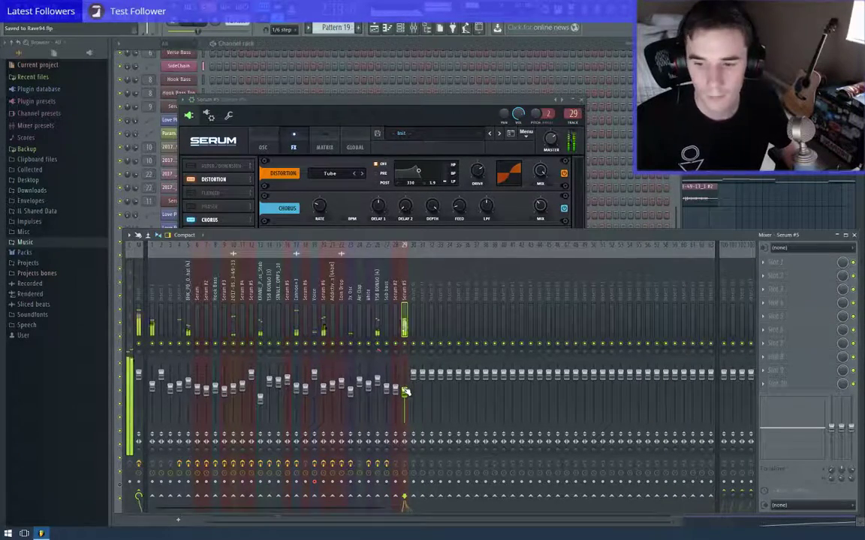
click(581, 99)
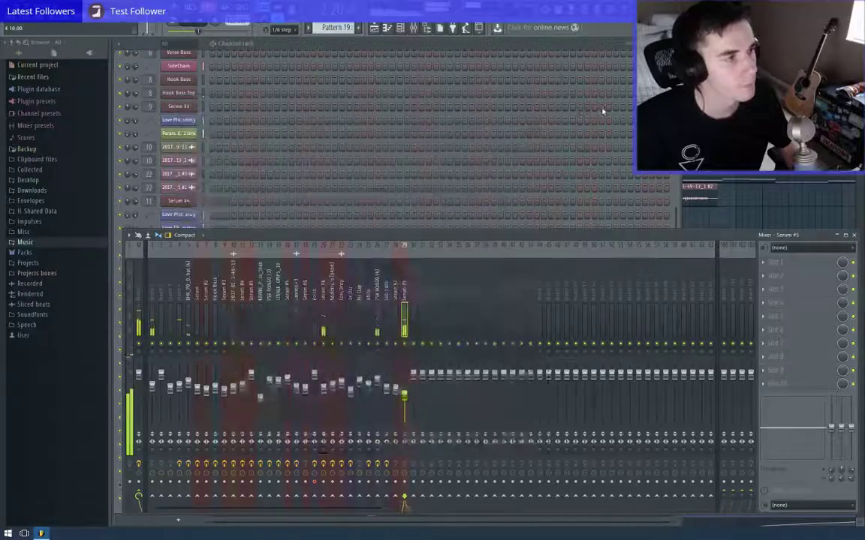
Reopen Pattern 19 from the second drop in the playlist and delete the Serum #5 notes in bars 3 and 4
key(F5)
scroll(601, 110, down, 3)
click(554, 61)
scroll(577, 102, up, 3)
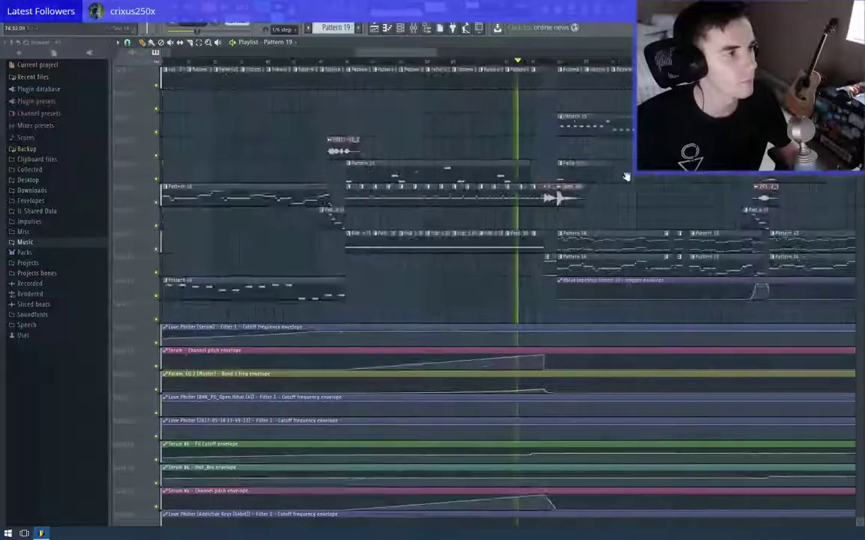
drag(634, 177, 443, 203)
scroll(467, 201, up, 2)
double_click(408, 156)
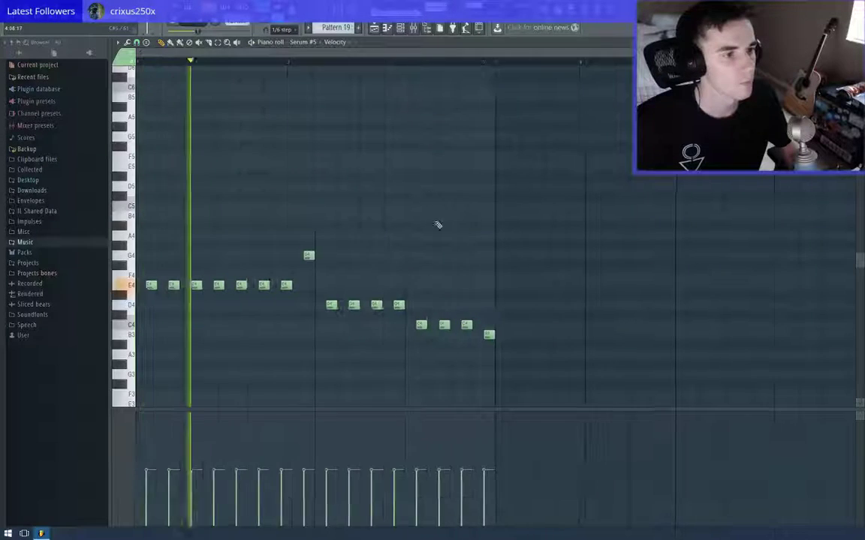
right_click(446, 325)
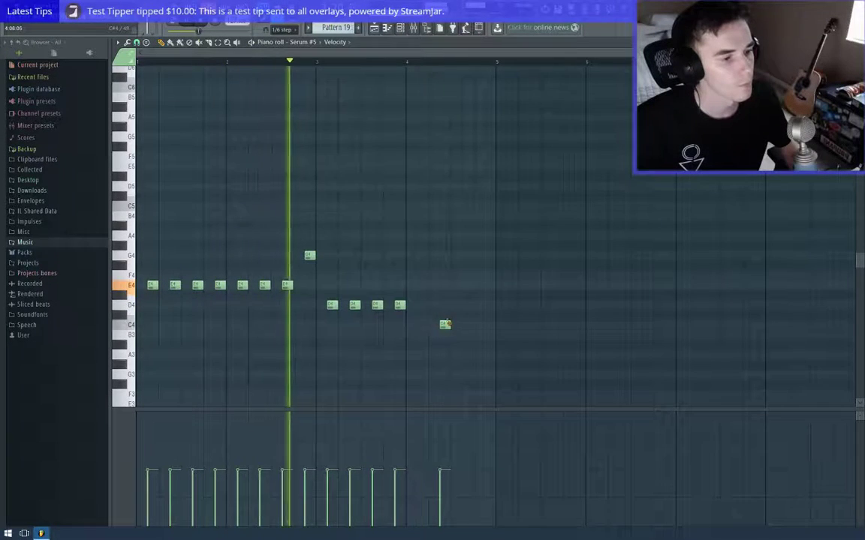
right_click(422, 325)
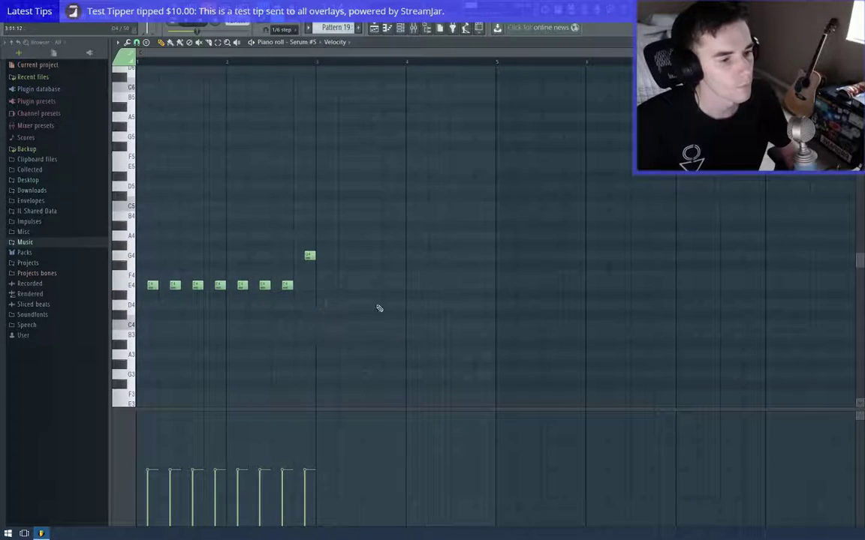
Add one E4 and three B4 offbeat notes in bar 3, and four D4 offbeat notes in bar 4
click(350, 237)
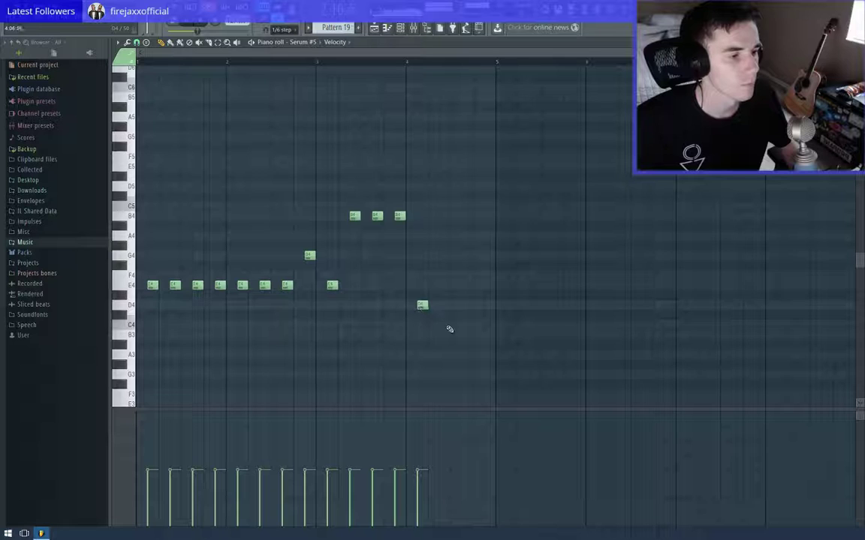
key(space)
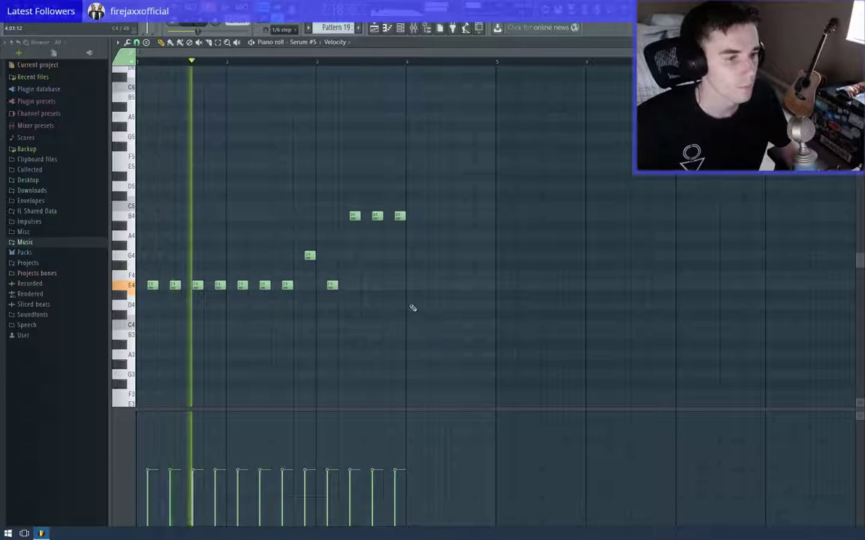
click(444, 305)
click(467, 305)
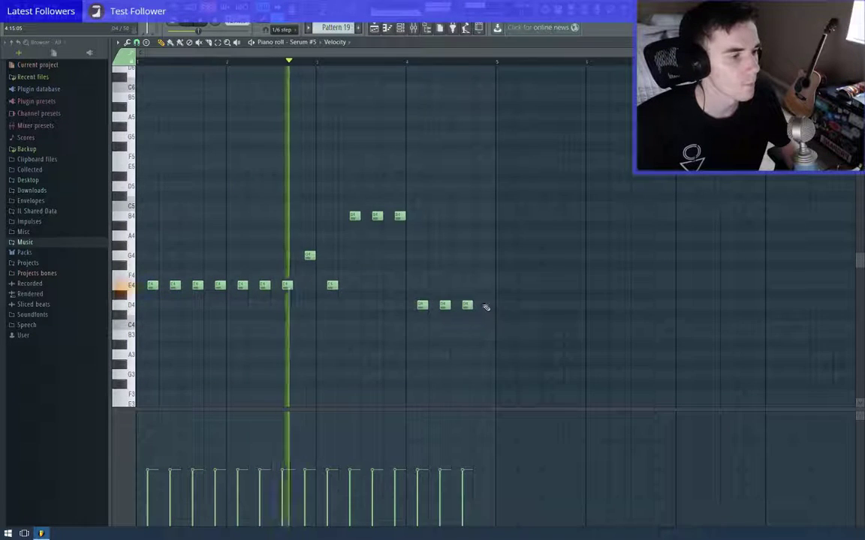
click(490, 305)
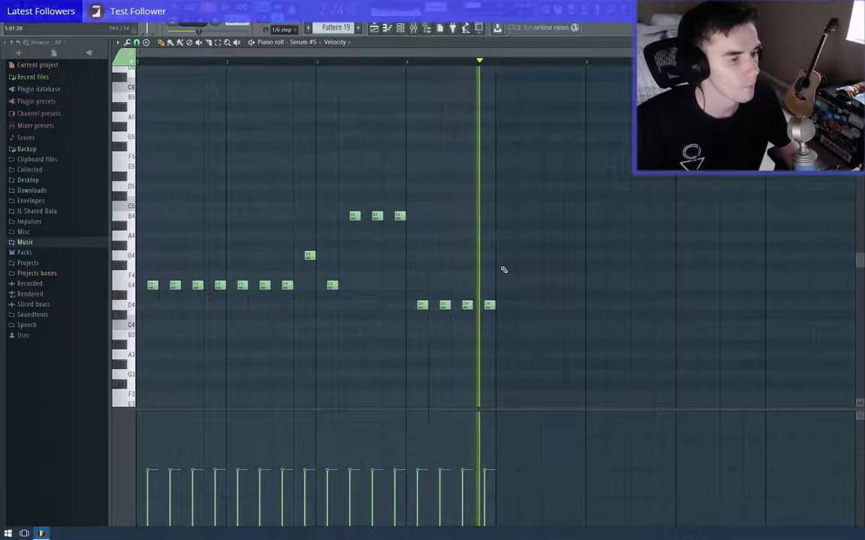
Move the Pattern 19 clip down to Track 13 in the playlist and duplicate it three times across the second drop
key(space)
key(Escape)
key(Escape)
drag(386, 157, 444, 349)
scroll(445, 349, down, 4)
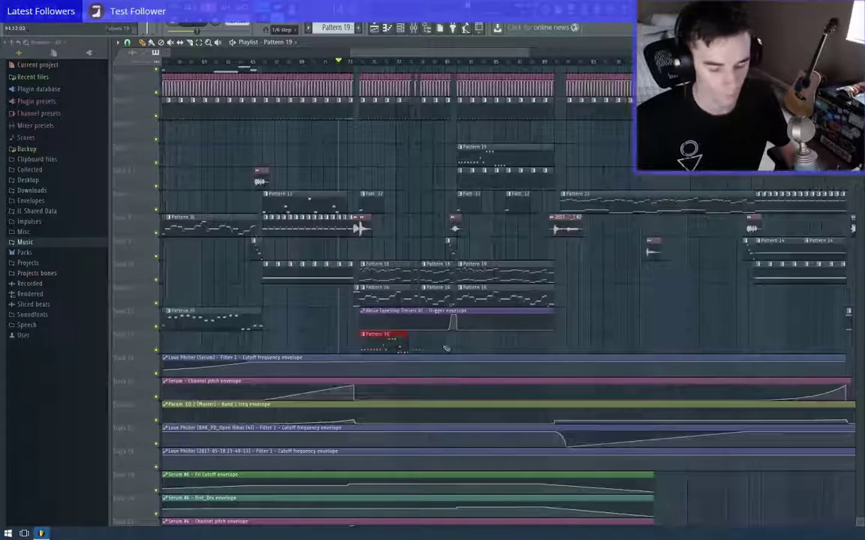
key(ctrl+b)
key(ctrl+b)
key(ctrl+b)
ctrl+click(413, 208)
Slice the Pattern 19 clips on Track 13 around bar 78 and remove the pieces that fall in the breaks of Patterns 16 and 18
key(space)
scroll(413, 209, up, 4)
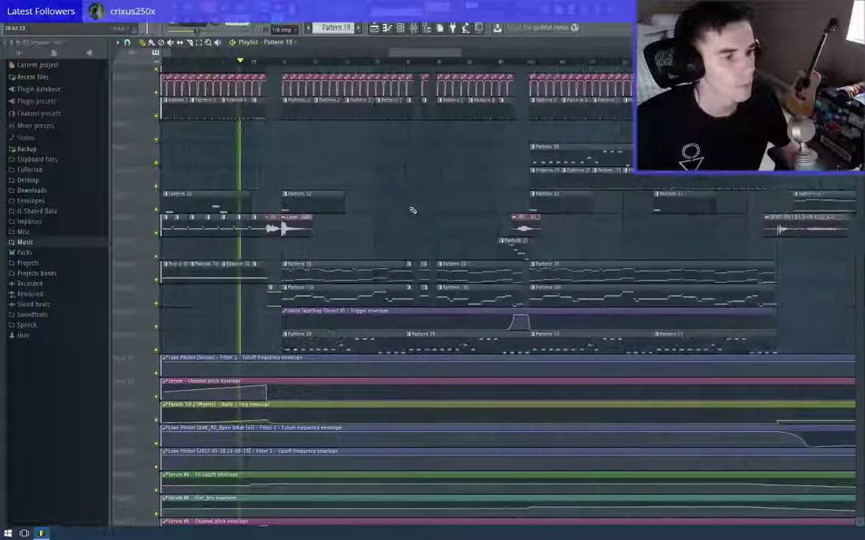
drag(402, 204, 368, 209)
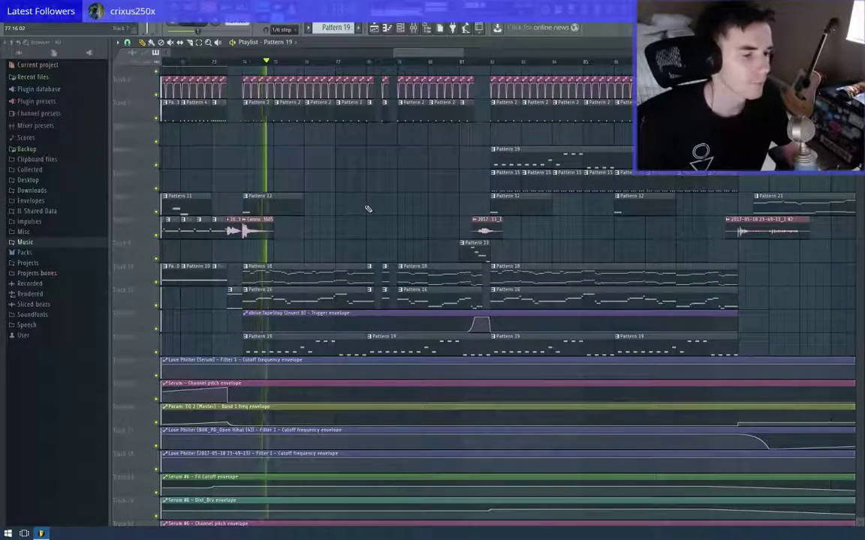
scroll(367, 207, down, 2)
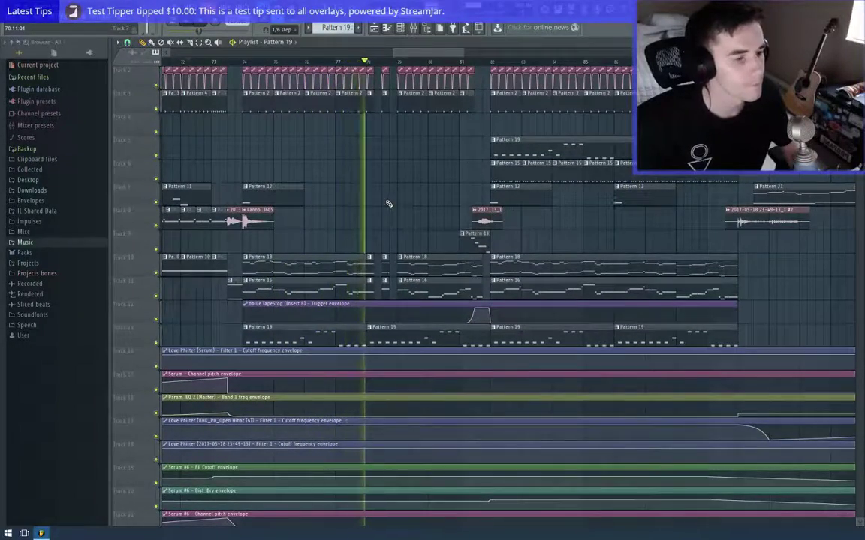
key(space)
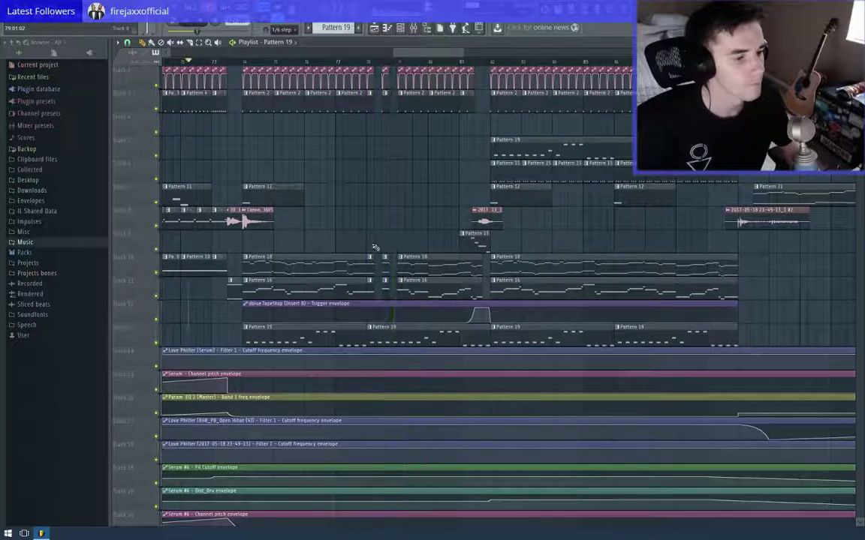
scroll(409, 340, up, 6)
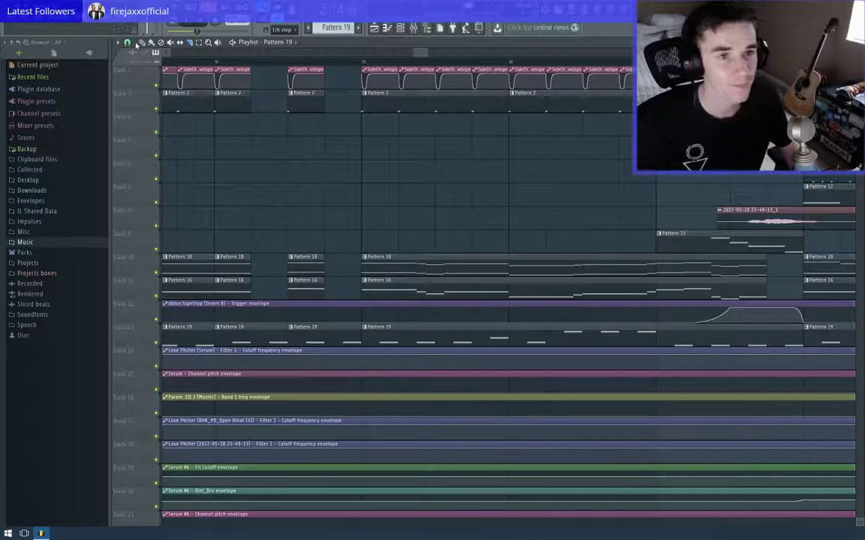
drag(325, 317, 329, 338)
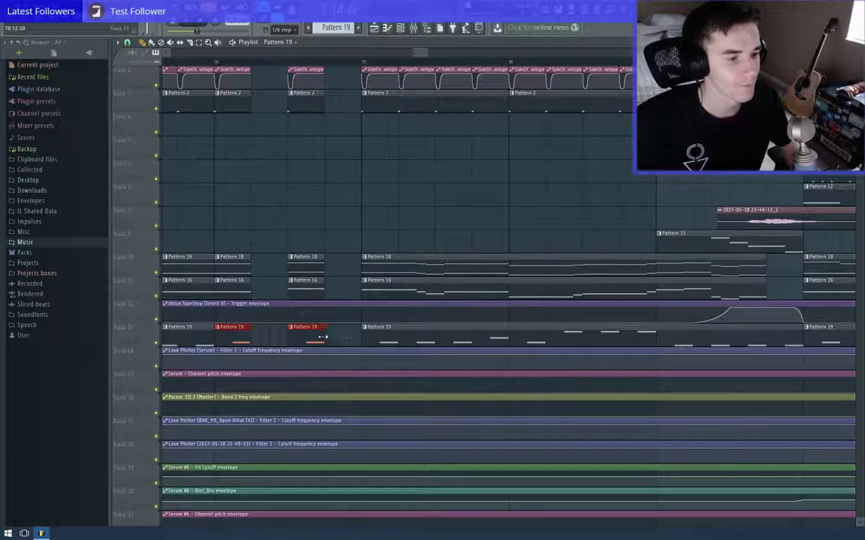
Examine the arrangement from the song's start through to the second drop, focusing on the breaks around bar 78
click(195, 53)
scroll(334, 135, down, 6)
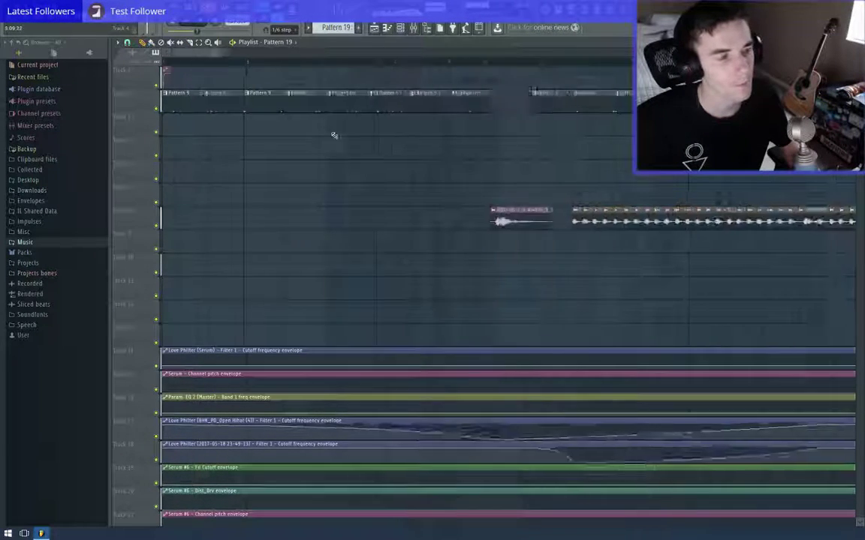
scroll(554, 231, up, 4)
drag(481, 267, 404, 288)
scroll(404, 289, down, 5)
drag(657, 290, 497, 288)
scroll(496, 288, down, 2)
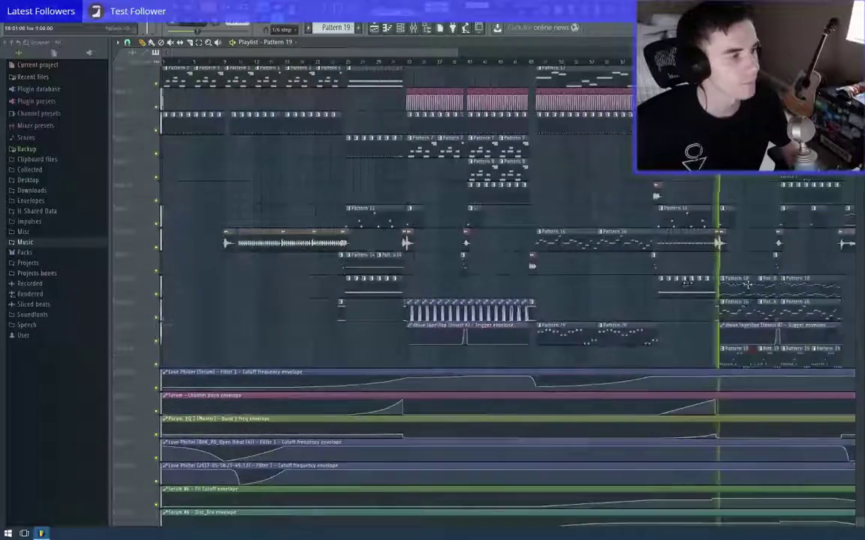
scroll(747, 285, up, 7)
drag(747, 274, 399, 251)
scroll(430, 248, down, 5)
scroll(425, 249, up, 4)
scroll(398, 249, down, 1)
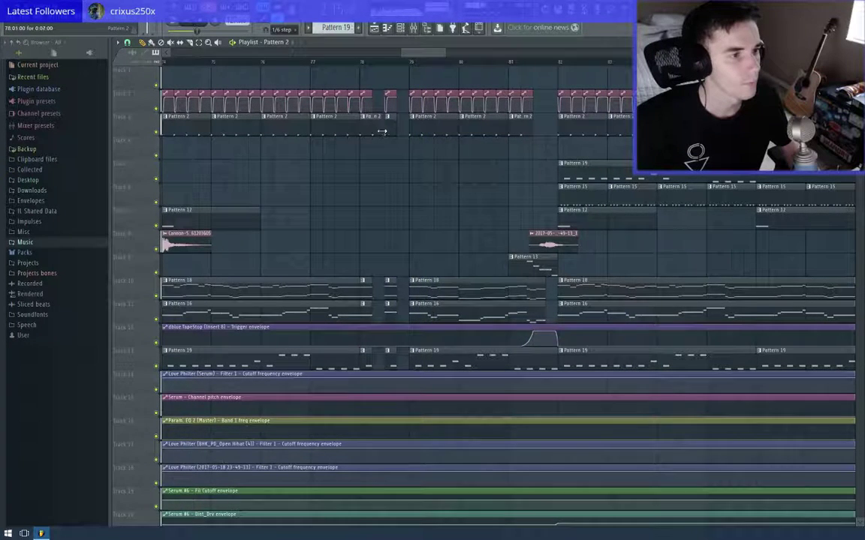
Extend the short Pattern 2 clip late in bar 78 to about the start of bar 79 and play the drop
drag(396, 131, 406, 133)
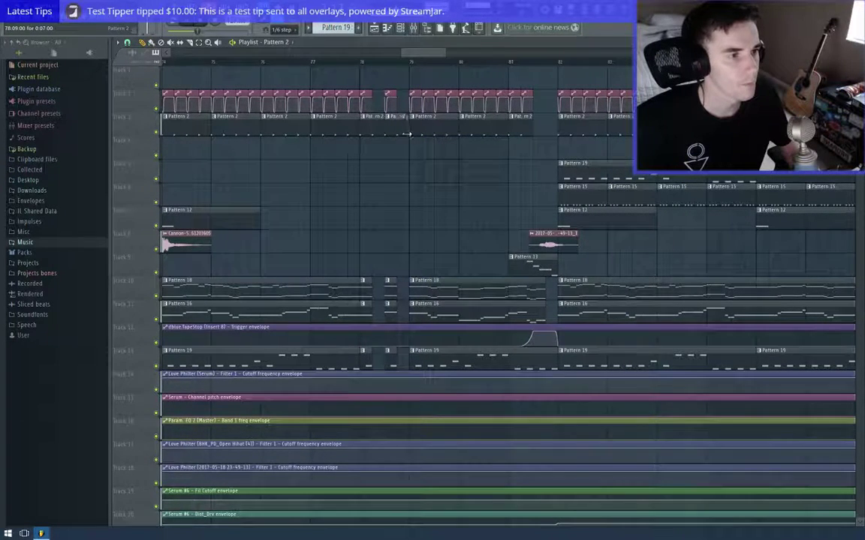
key(space)
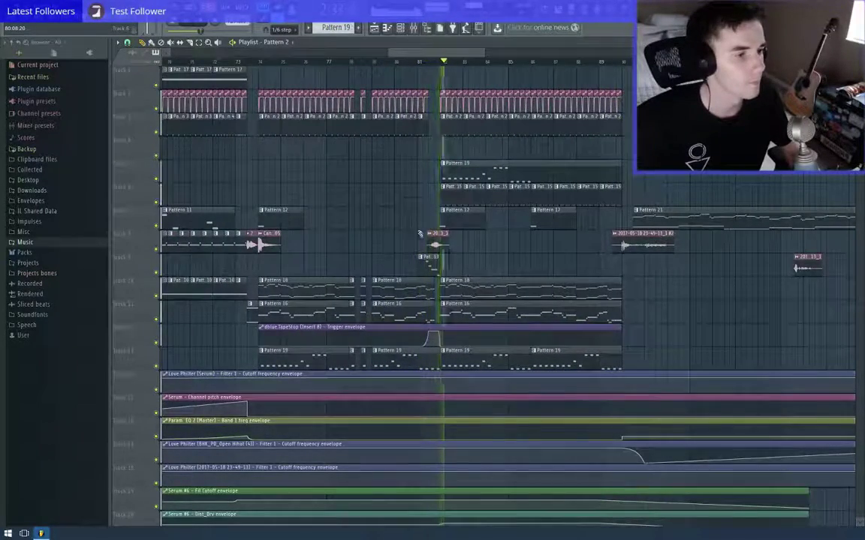
scroll(376, 309, down, 5)
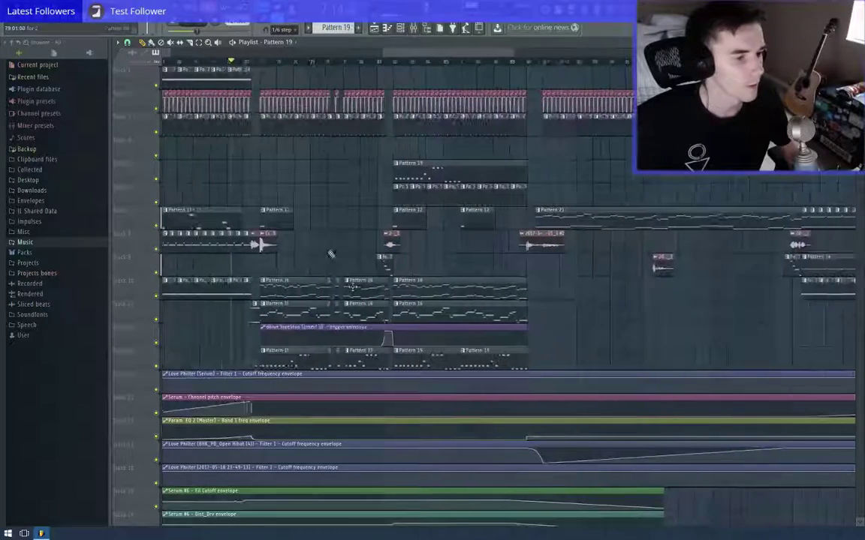
Reopen Pattern 19 and its Serum #5 synth, turn the chorus effect off and turn the phaser on
double_click(284, 352)
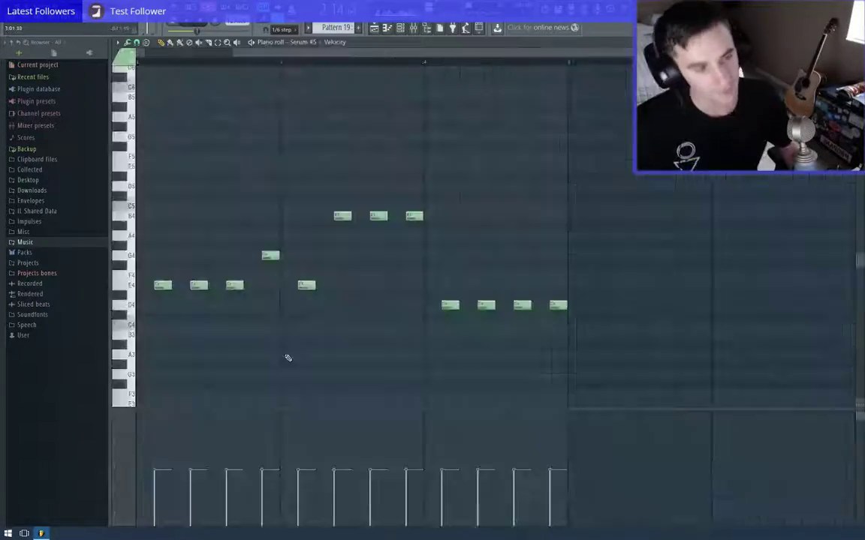
key(F6)
click(185, 503)
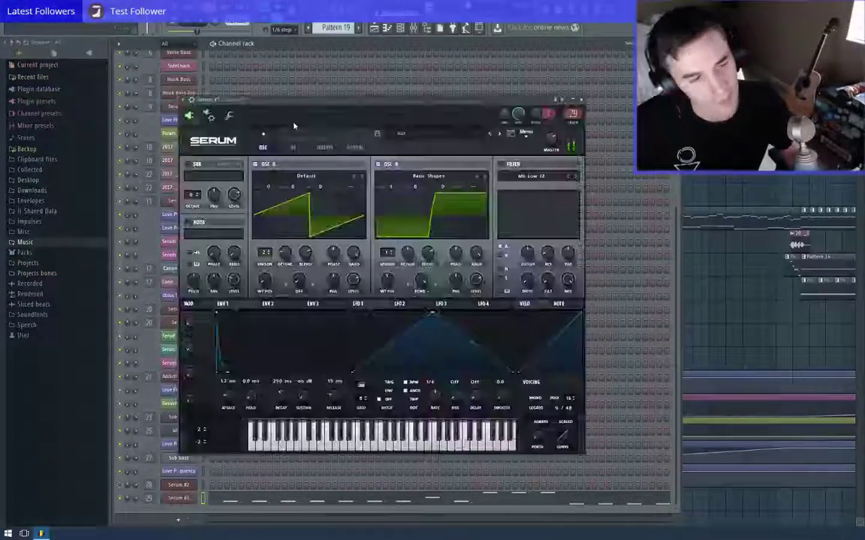
click(293, 147)
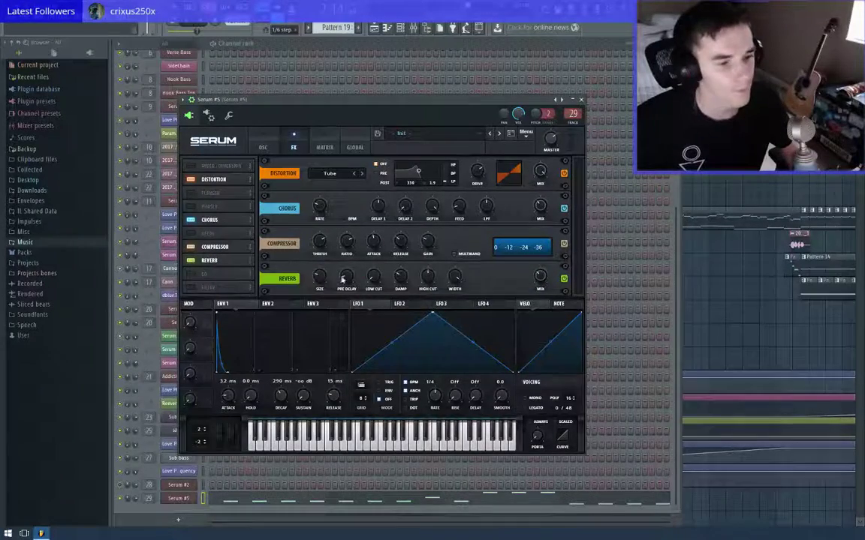
click(261, 146)
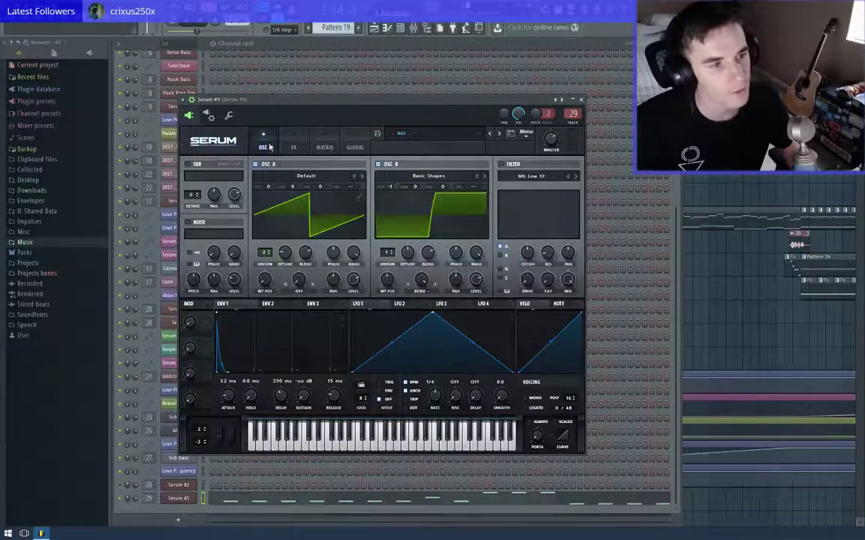
click(294, 147)
click(190, 219)
click(191, 206)
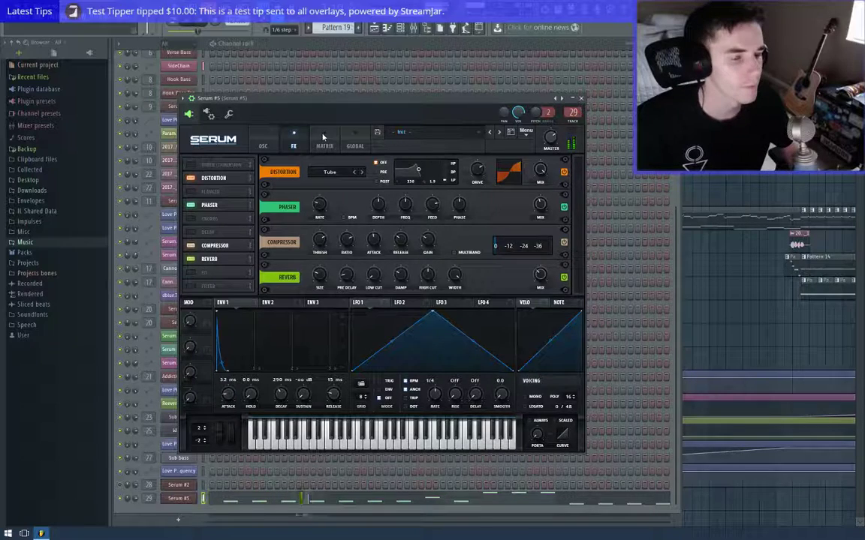
Enable Serum #5's Hyper/Dimension effect, set the Dimension size to 0% and the Hyper mix to 4%
click(190, 164)
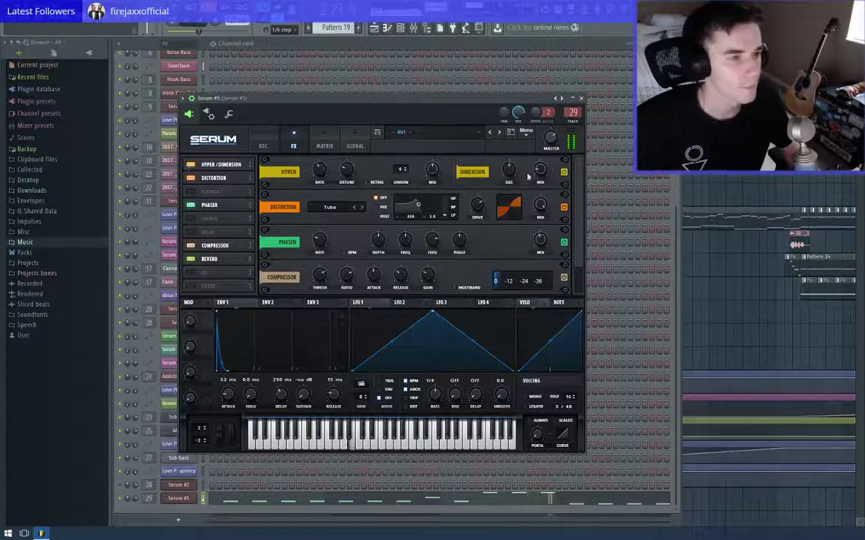
drag(508, 171, 499, 202)
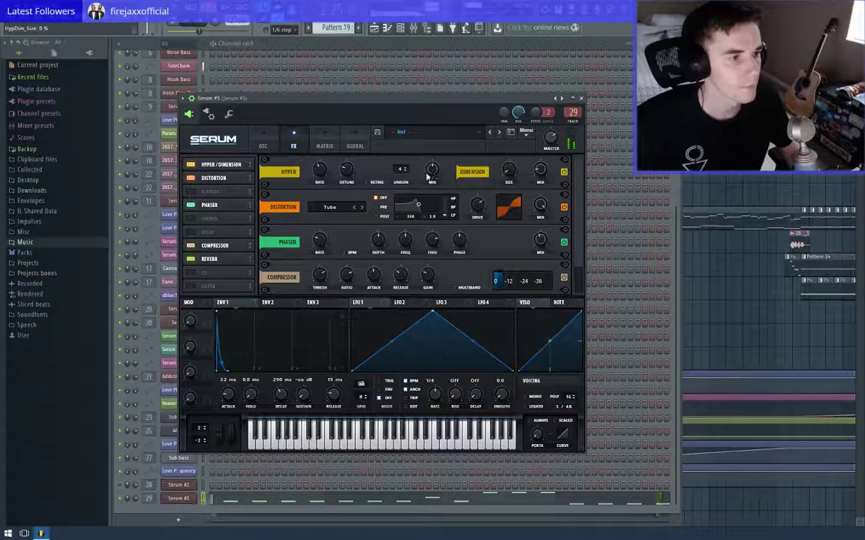
mouse_move(429, 174)
mouse_down()
mouse_move(433, 192)
mouse_move(430, 169)
mouse_up()
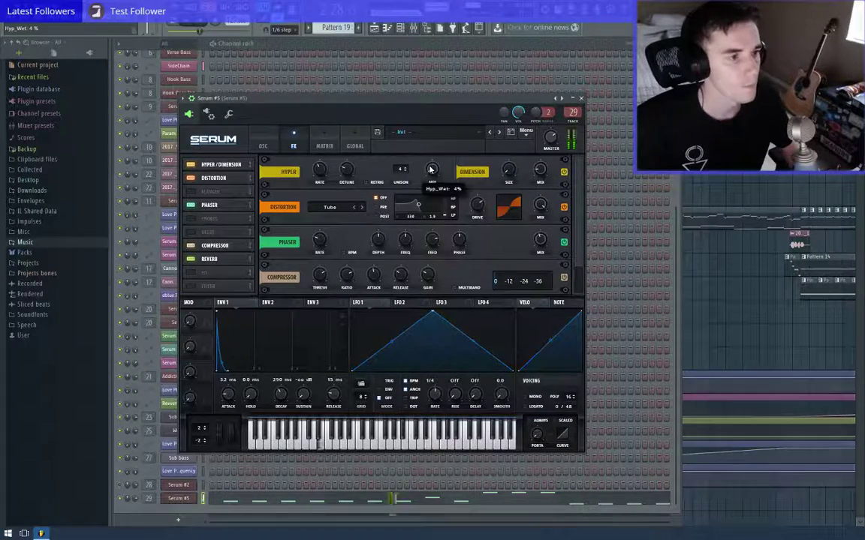
Show Serum #5's oscillator page, fine-tune its mixer track level and return to the playlist
click(263, 147)
click(413, 28)
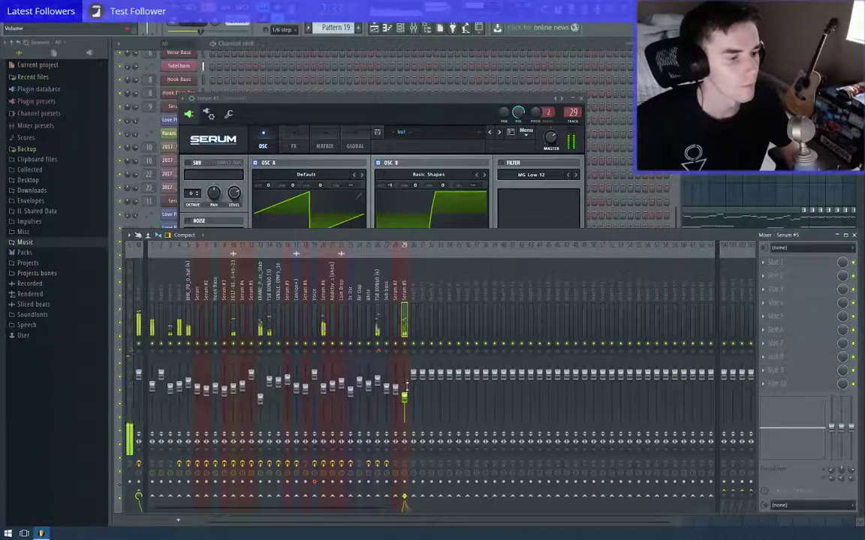
click(420, 92)
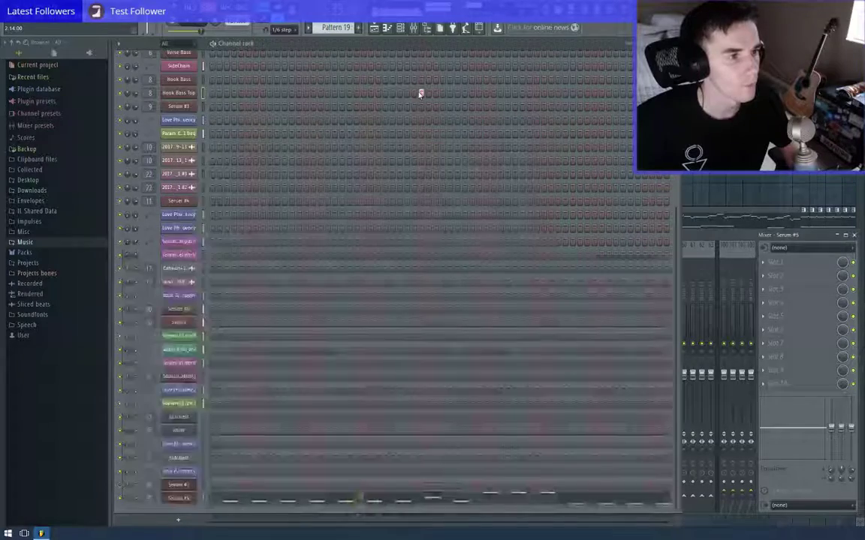
click(693, 235)
key(F5)
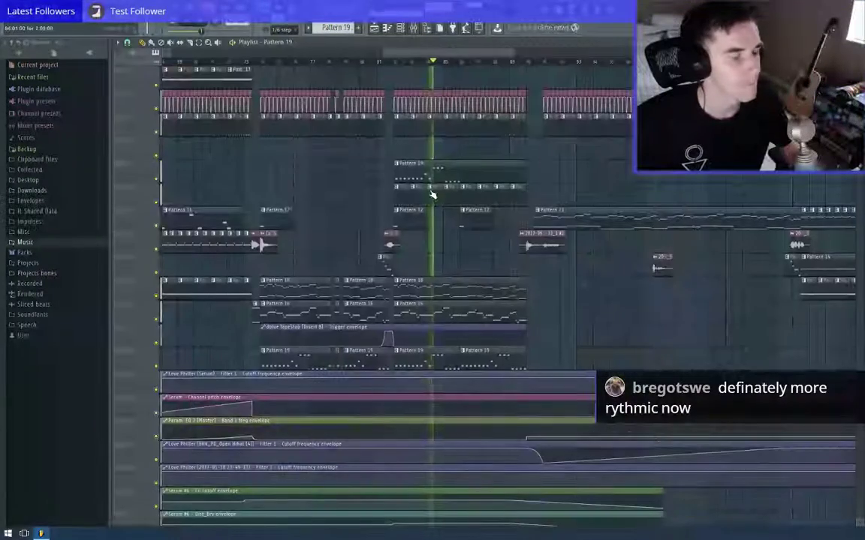
Examine Pattern 19's notes and play through the second drop's arrangement from about bar 74
key(F7)
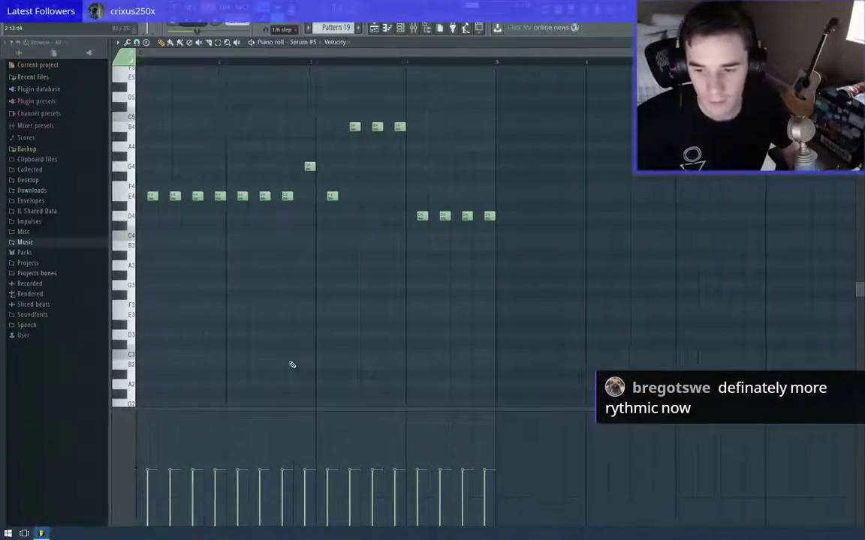
key(F6)
key(F5)
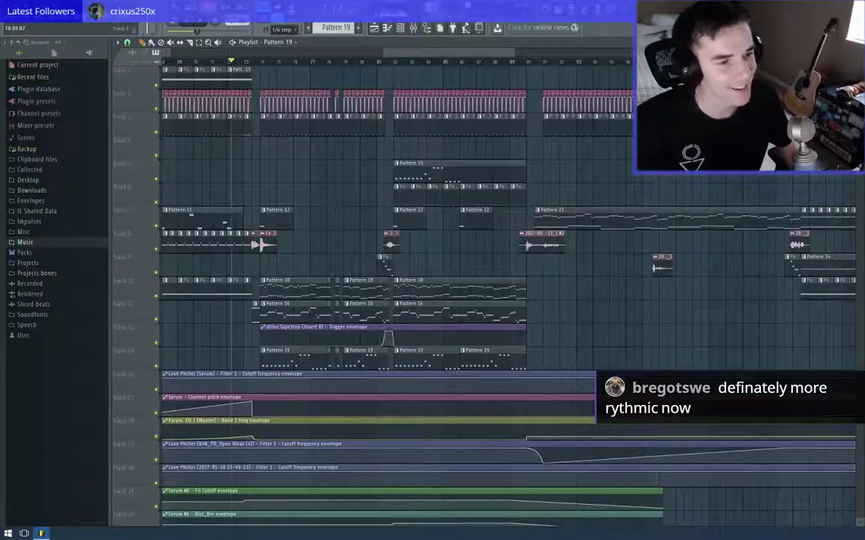
scroll(293, 283, up, 3)
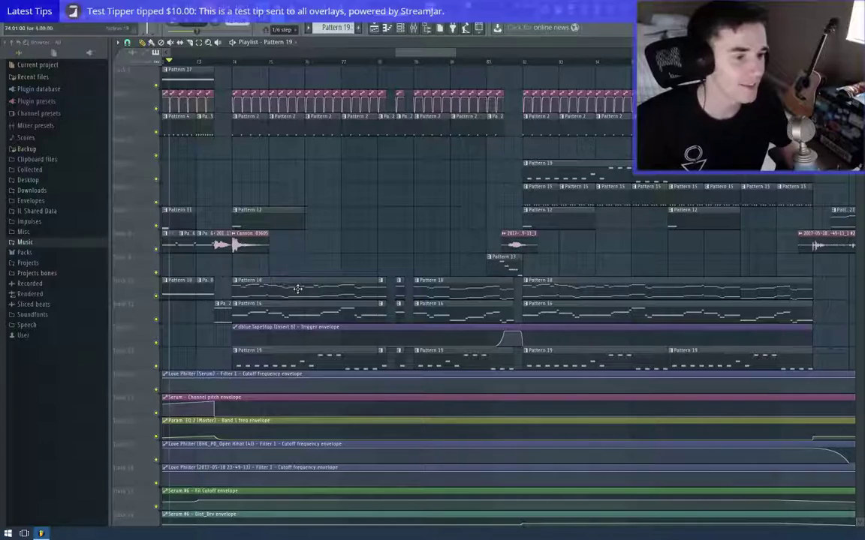
scroll(298, 289, down, 9)
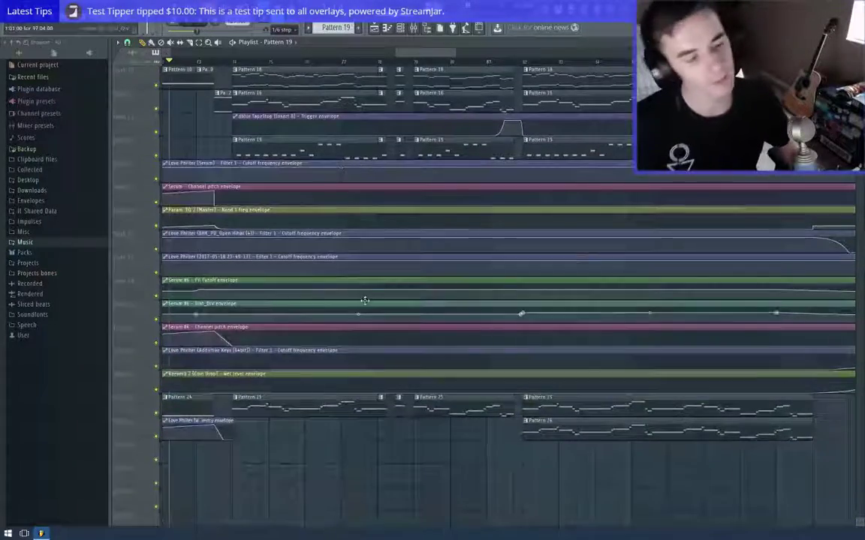
scroll(364, 300, up, 9)
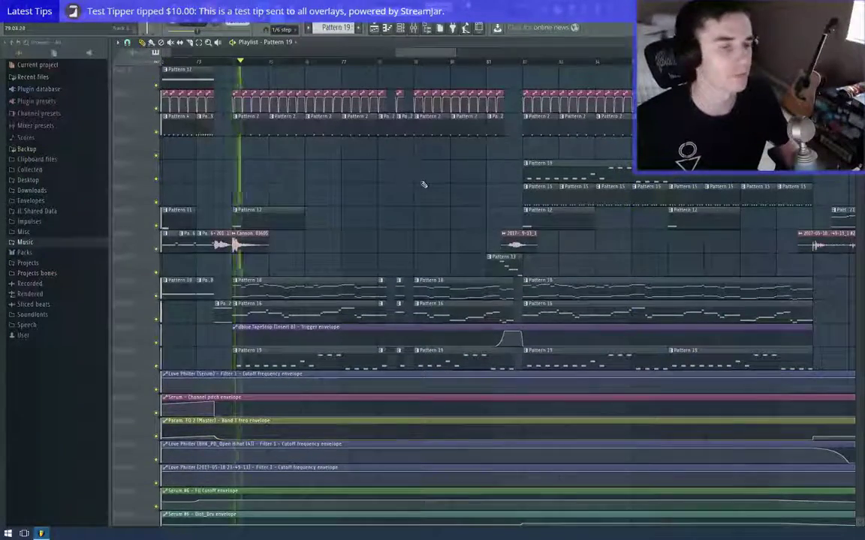
scroll(421, 83, right, 3)
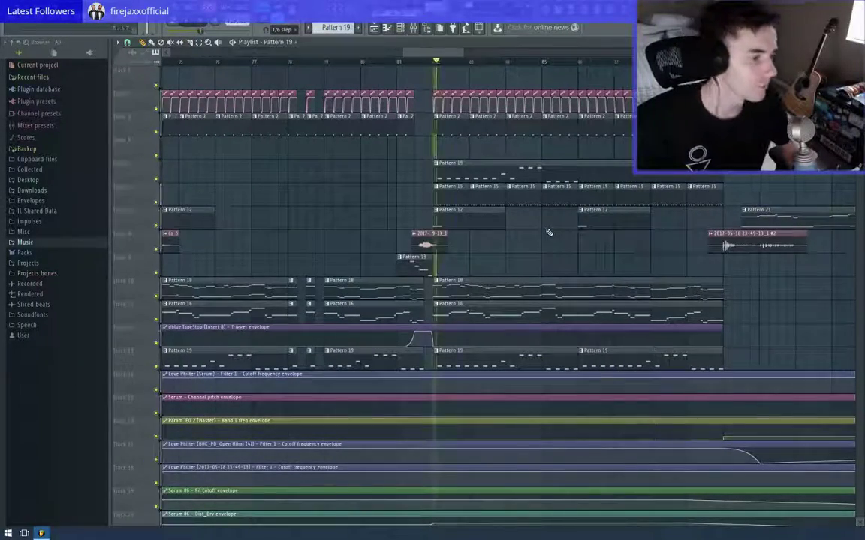
Delete the Pattern 26 clip beneath Pattern 25 at bar 82 and stop playback
scroll(526, 224, right, 2)
scroll(503, 215, down, 4)
scroll(458, 203, down, 8)
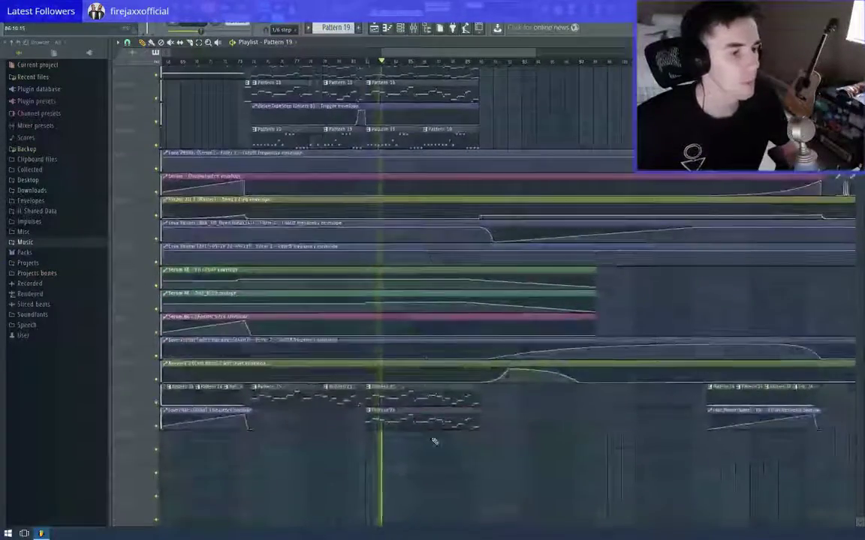
right_click(392, 427)
key(space)
scroll(398, 300, up, 6)
scroll(395, 276, down, 5)
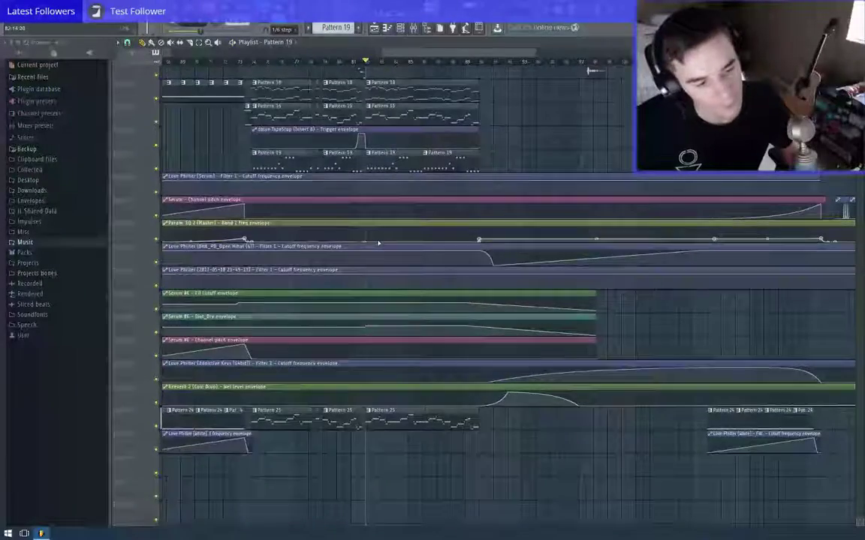
scroll(378, 242, up, 8)
Open Pattern 18 and cut Serum #2's notes out of it
key(F6)
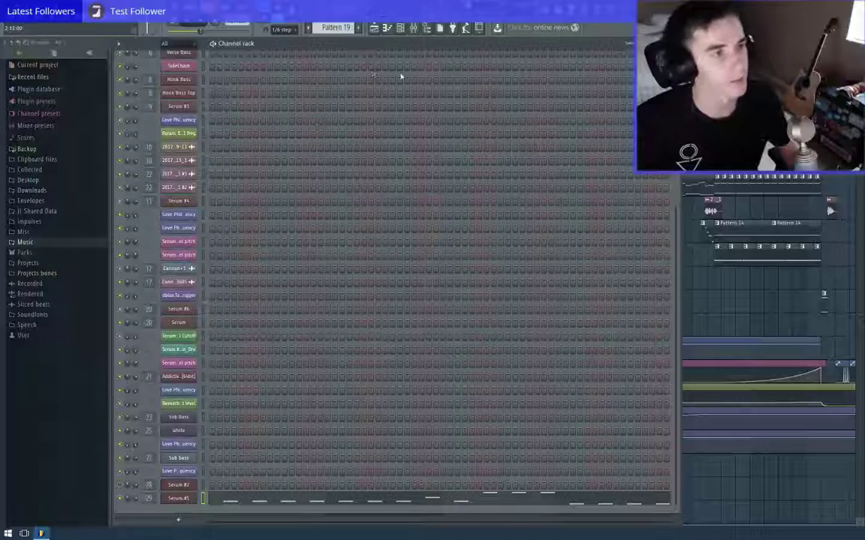
key(F6)
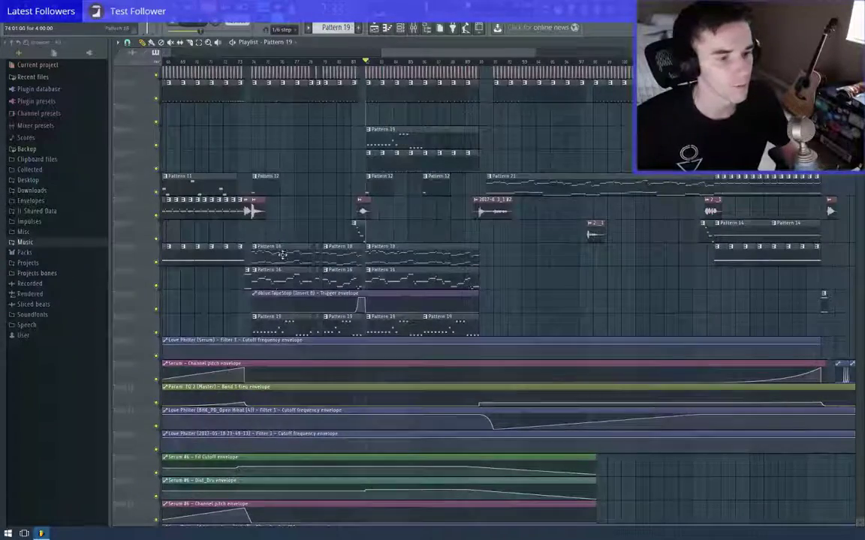
double_click(282, 255)
key(F7)
key(F6)
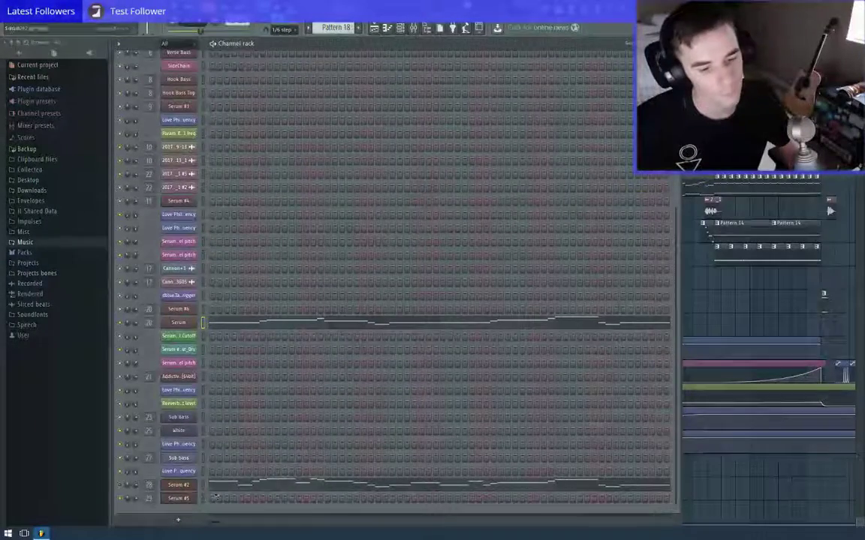
click(225, 489)
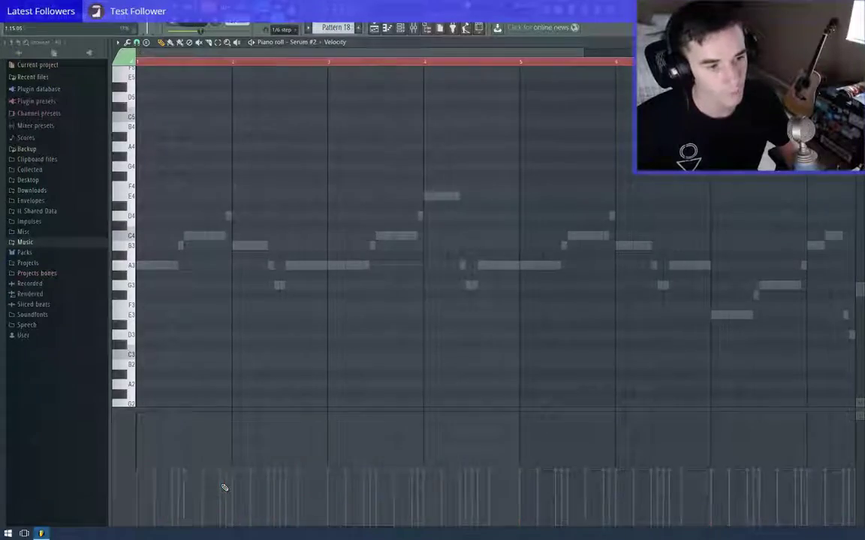
key(F7)
right_click(120, 484)
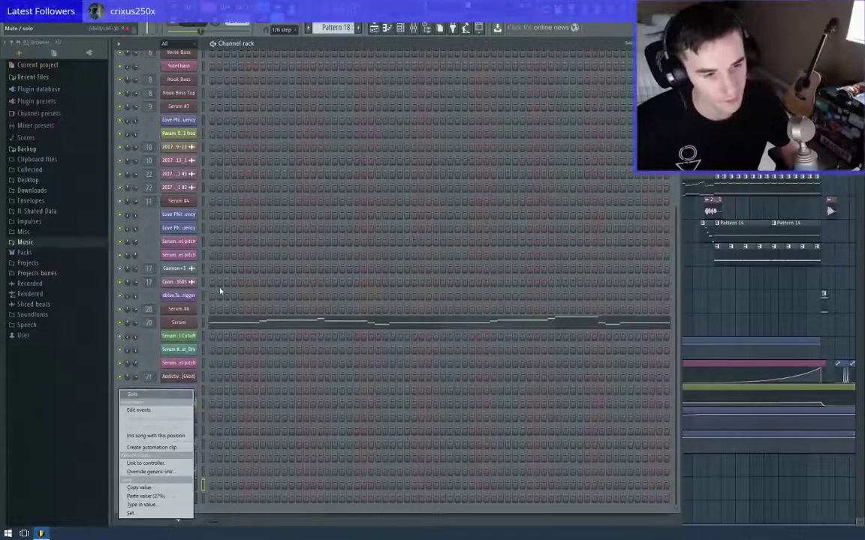
click(205, 308)
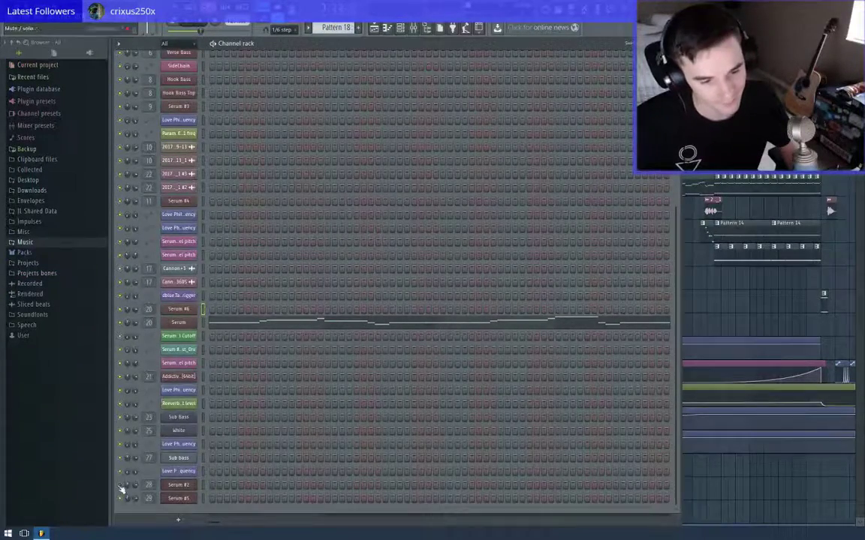
Create the empty Pattern 27 and paste the cut notes into Serum #2's piano roll
click(330, 32)
click(406, 42)
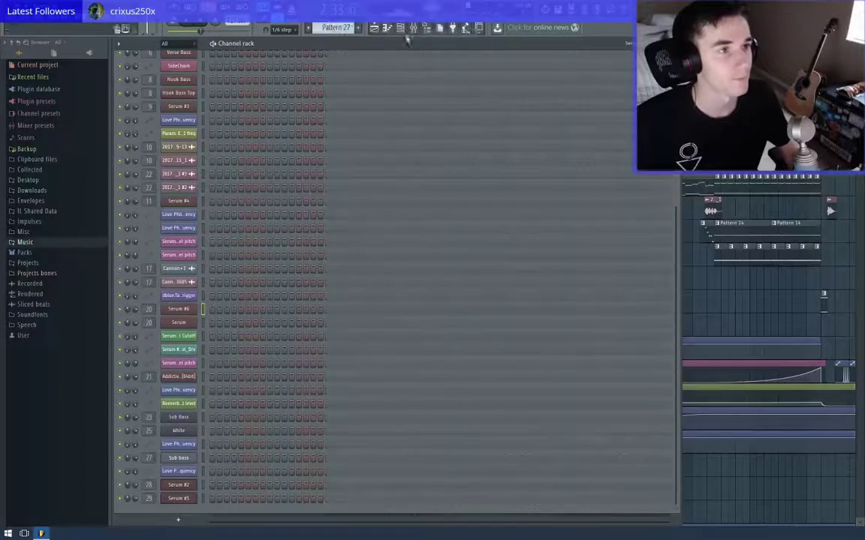
right_click(179, 498)
click(229, 453)
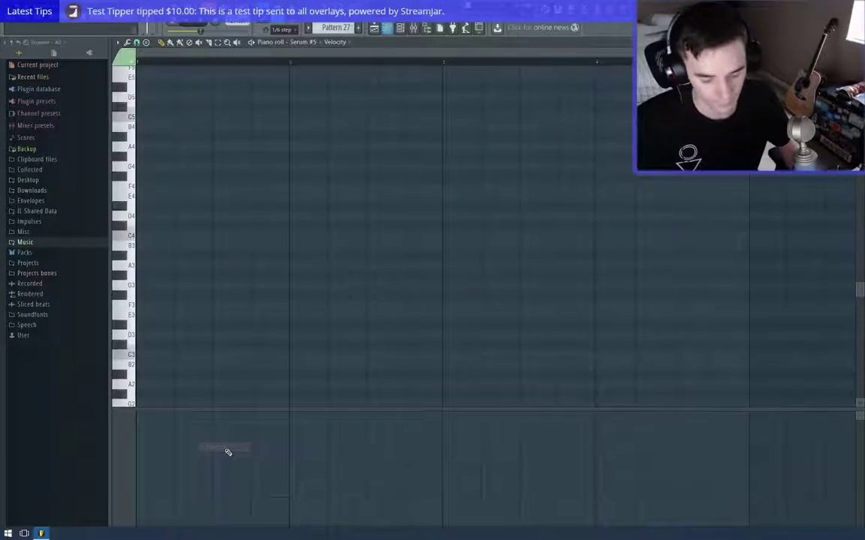
key(Escape)
click(223, 448)
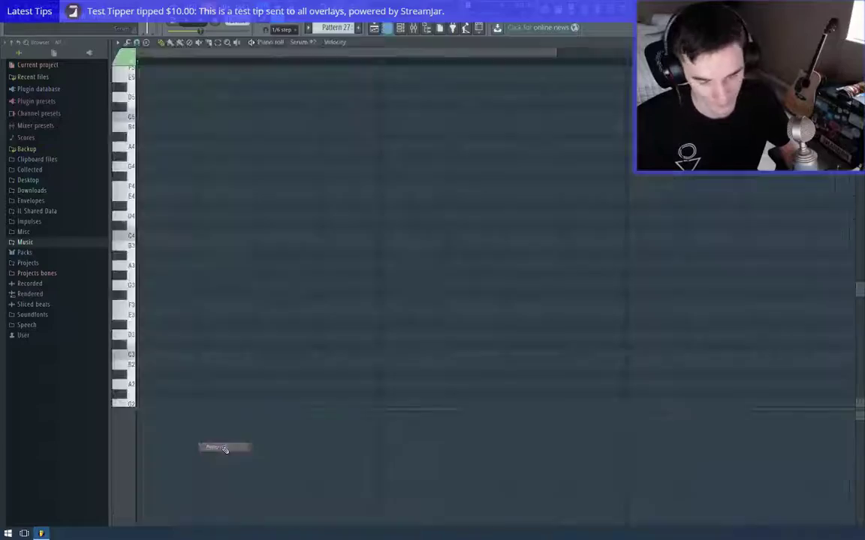
key(Escape)
Place a Pattern 27 clip beneath Pattern 25 at bar 82 and play the drop
click(721, 301)
scroll(410, 358, up, 1)
scroll(410, 358, down, 5)
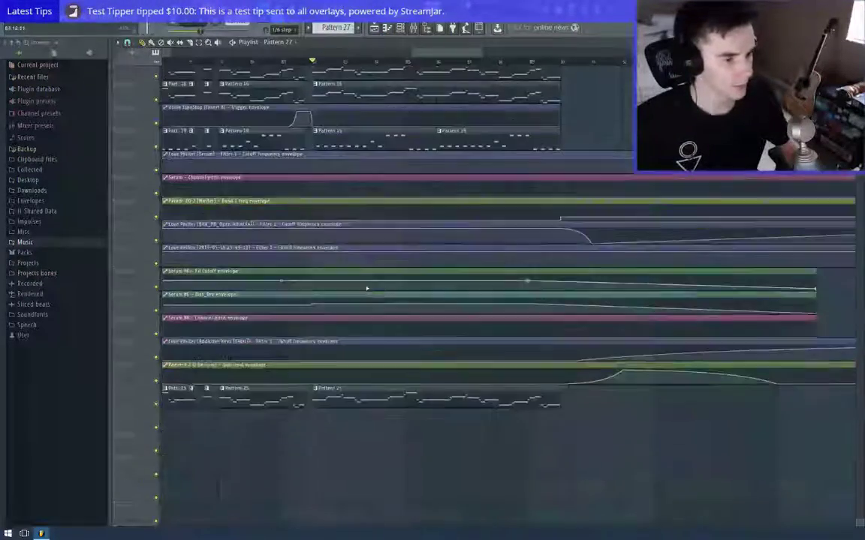
click(332, 425)
scroll(295, 222, up, 6)
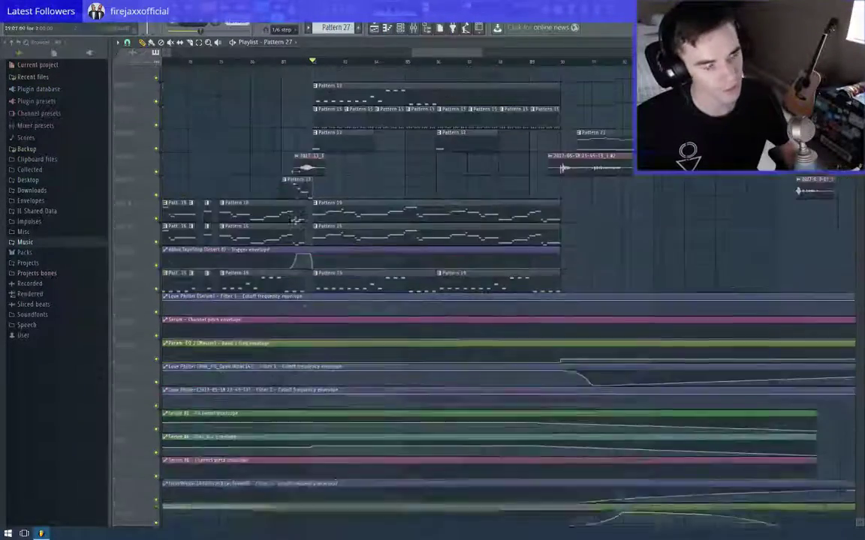
scroll(295, 197, down, 4)
click(229, 61)
key(space)
scroll(267, 179, up, 2)
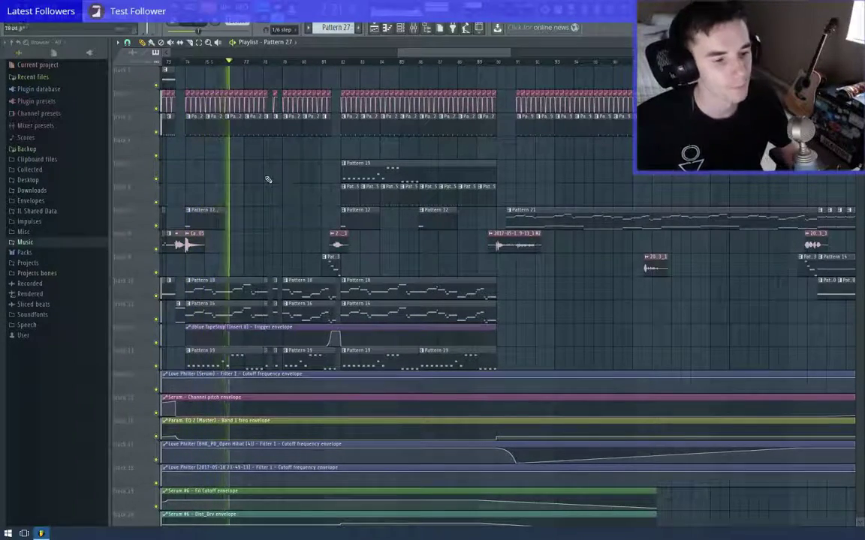
Lower the three B4 notes in Pattern 19's Serum #5 melody to G4
scroll(296, 212, down, 4)
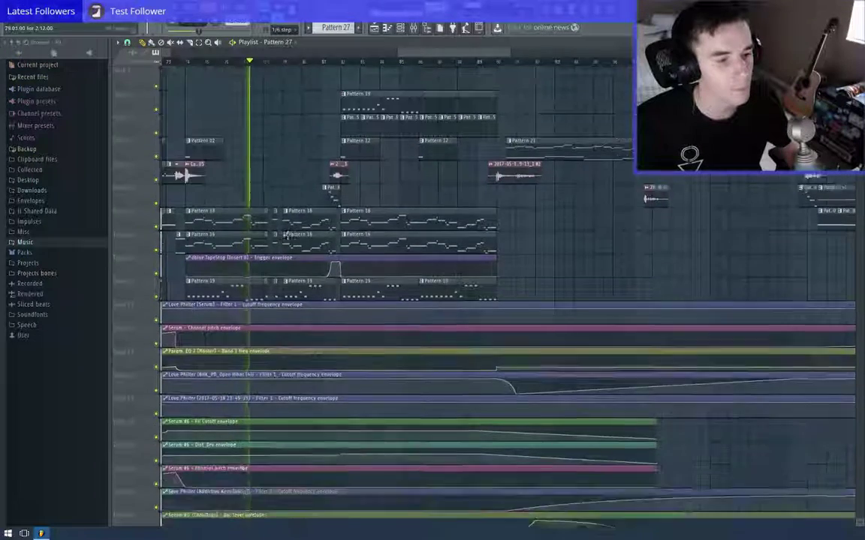
double_click(264, 266)
scroll(263, 266, down, 3)
drag(270, 113, 363, 242)
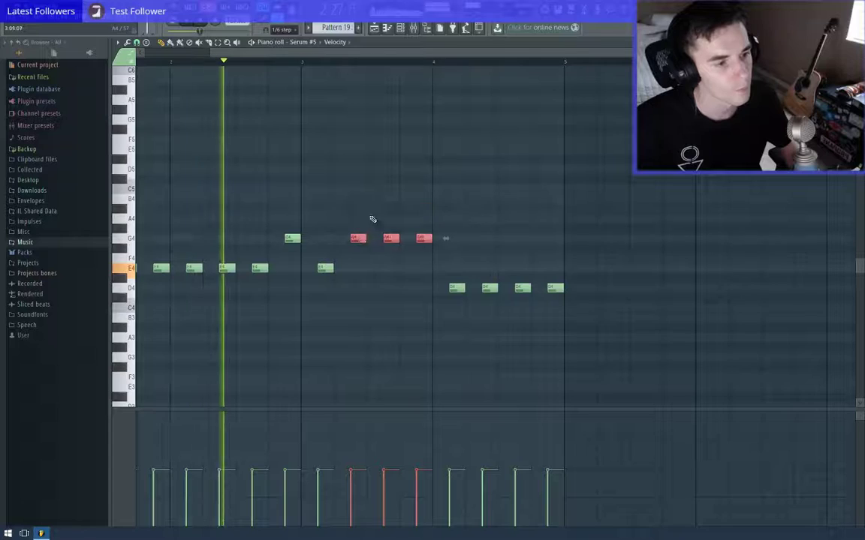
ctrl+click(378, 190)
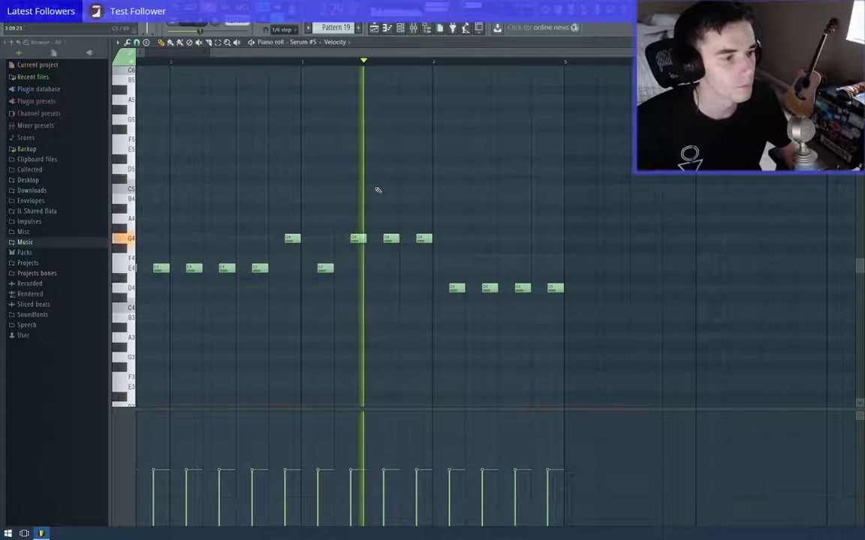
scroll(378, 189, down, 2)
key(Escape)
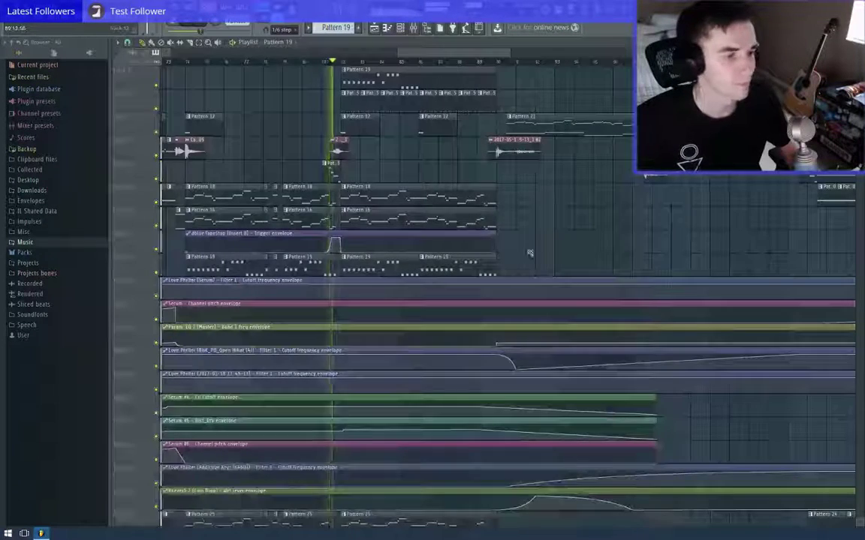
Open Pattern 27 and check Serum #2's notes against the playback before stopping it
scroll(444, 240, down, 6)
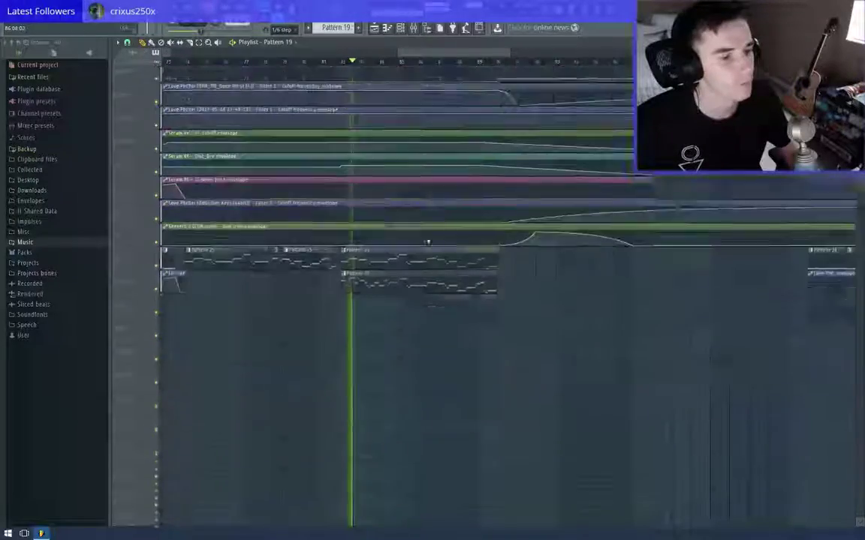
double_click(386, 257)
scroll(377, 261, up, 3)
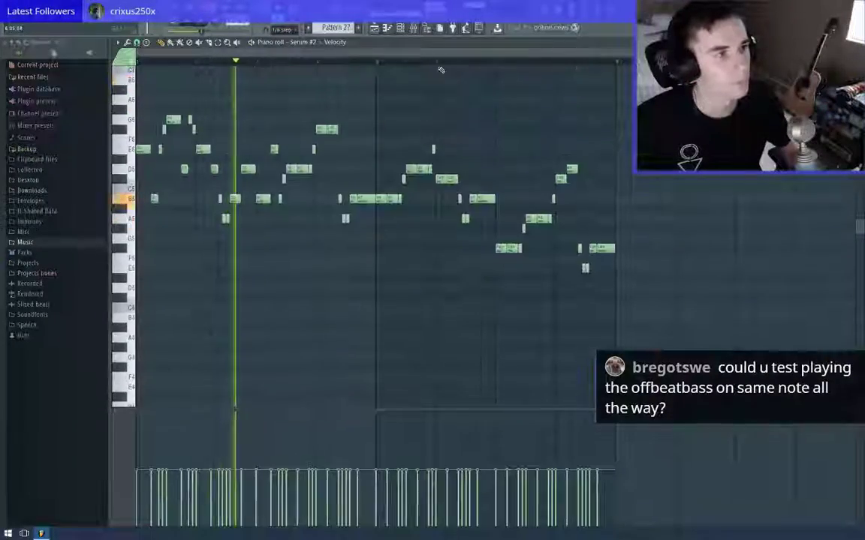
key(space)
Add Fruity PanOMatic in effect slot 10 of Serum #5's mixer track
click(415, 29)
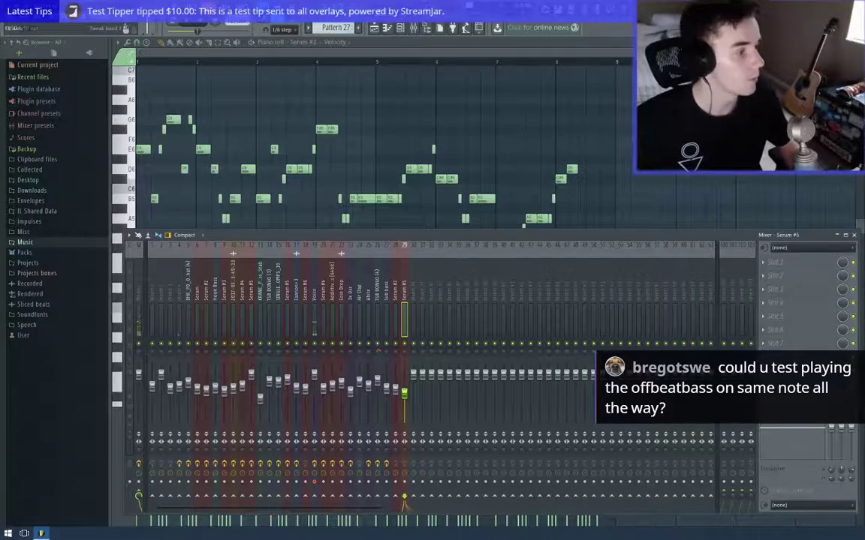
click(763, 384)
click(831, 216)
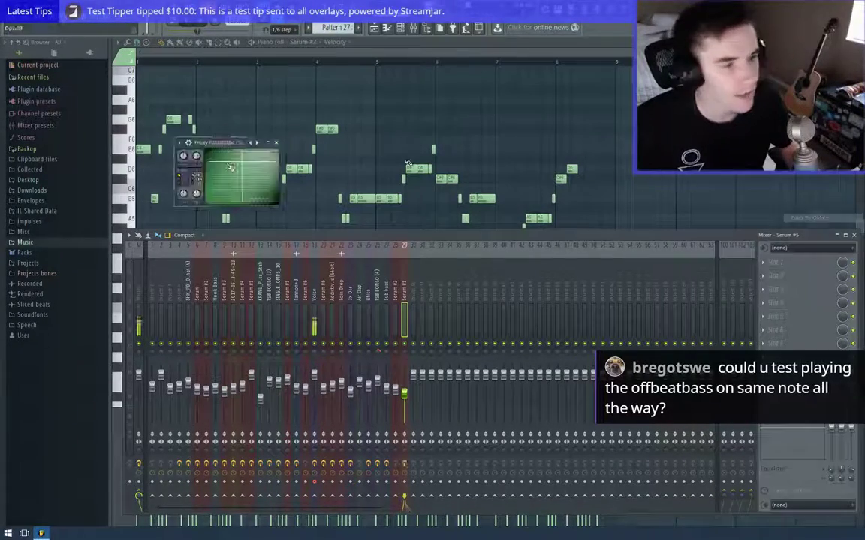
Link the Fruity PanOMatic volume on Serum #5's track to the SideChain internal controller and close the effect
right_click(197, 155)
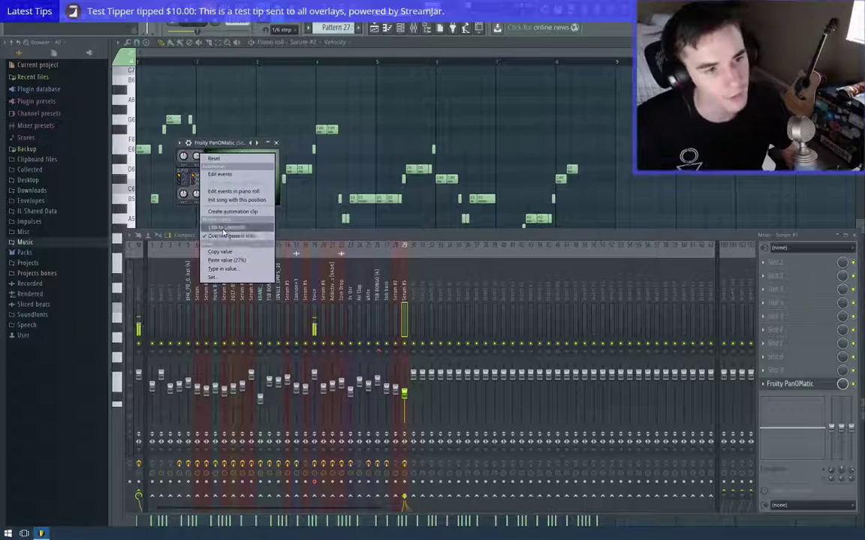
click(226, 228)
click(419, 253)
click(415, 276)
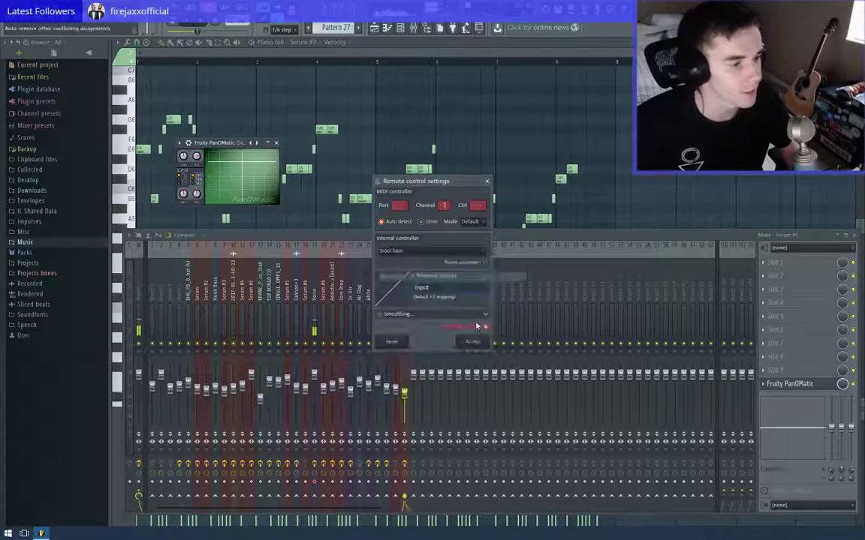
click(473, 340)
click(275, 143)
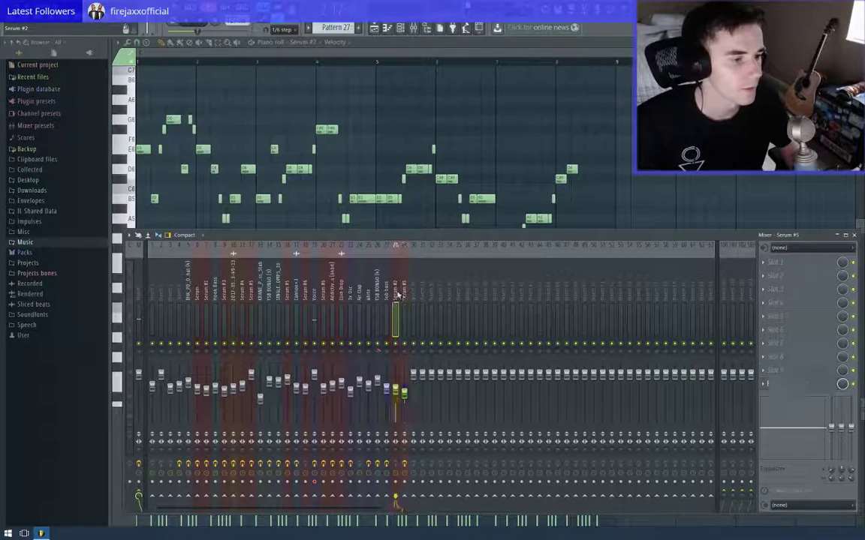
Add Fruity PanOMatic in effect slot 10 of Serum #2's mixer track and link its volume to the SideChain internal controller
click(765, 386)
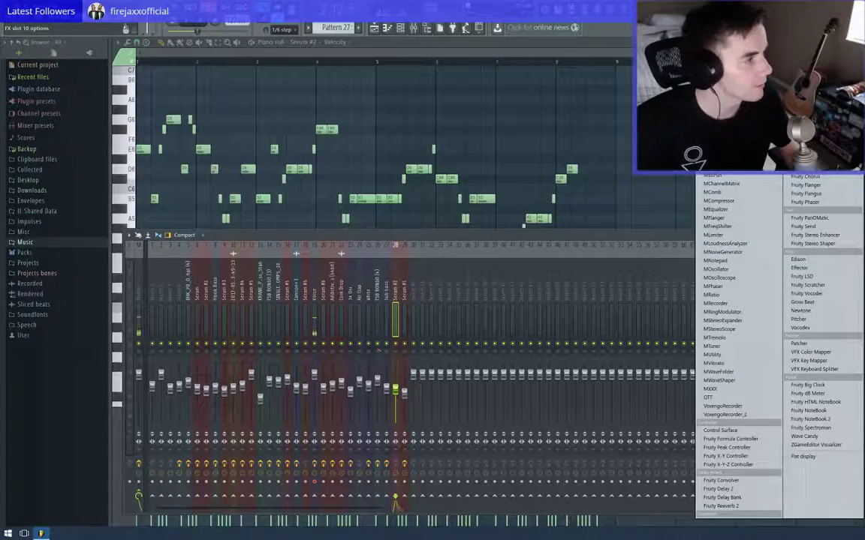
click(810, 217)
right_click(175, 132)
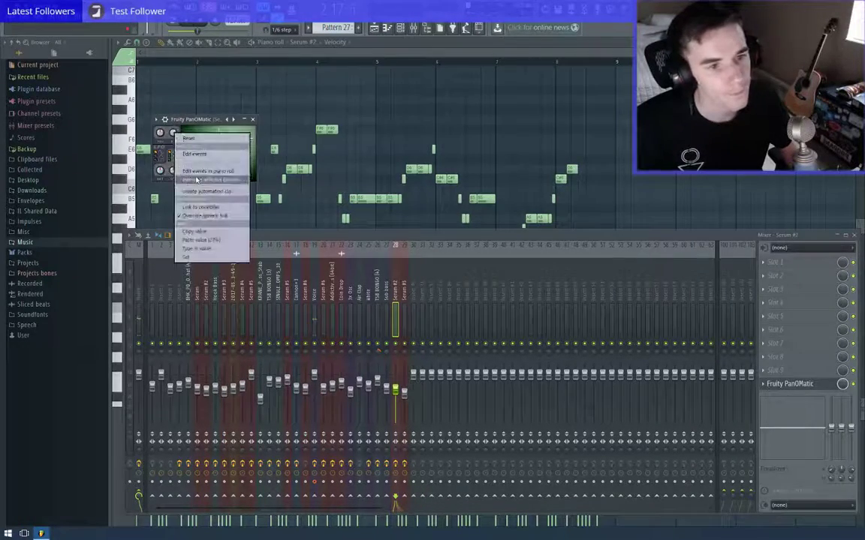
click(198, 209)
click(423, 251)
click(401, 277)
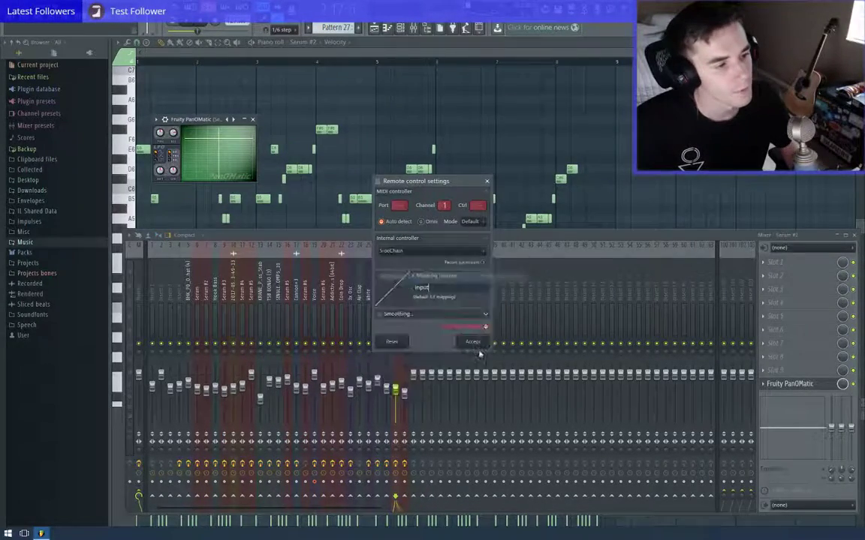
click(474, 342)
click(256, 119)
Play the start of Pattern 27 to hear Serum #2 with the sidechain applied, and stop it
key(F9)
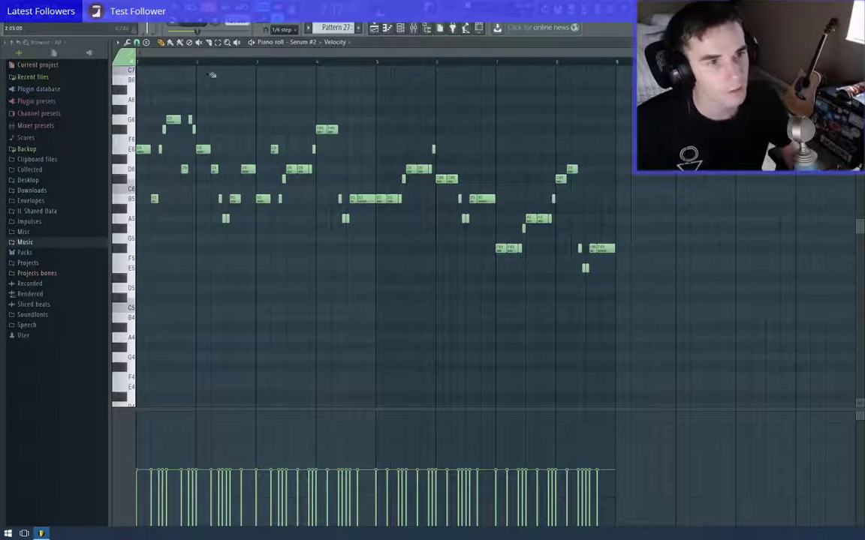
key(space)
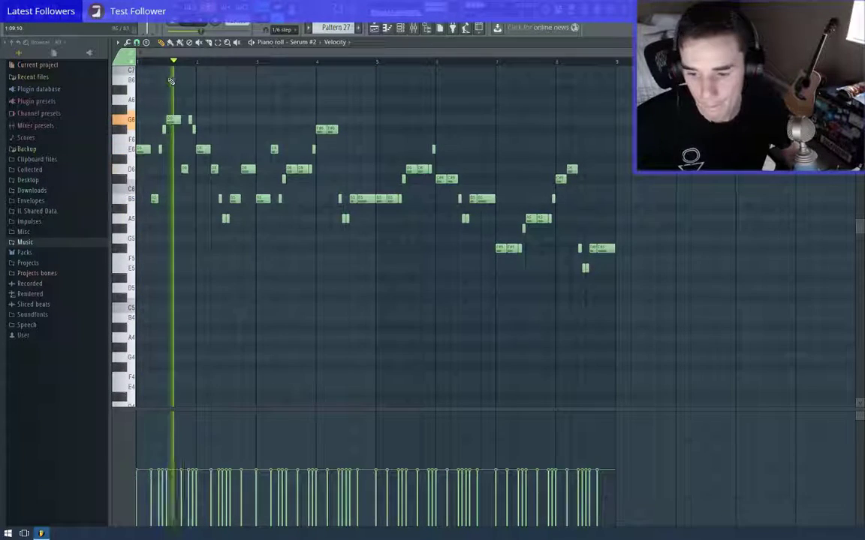
key(space)
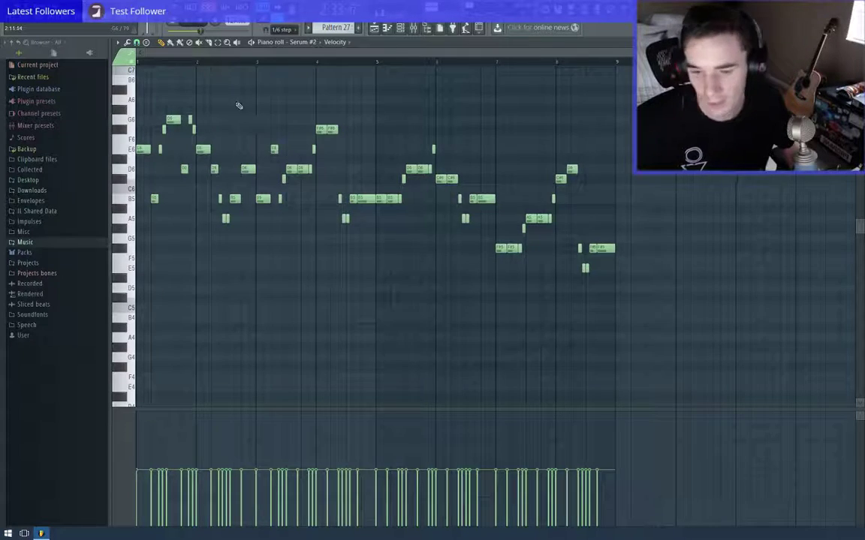
Open Pattern 19 from the playlist and move the G4 and D4 notes of its Serum #5 part to E4
key(F7)
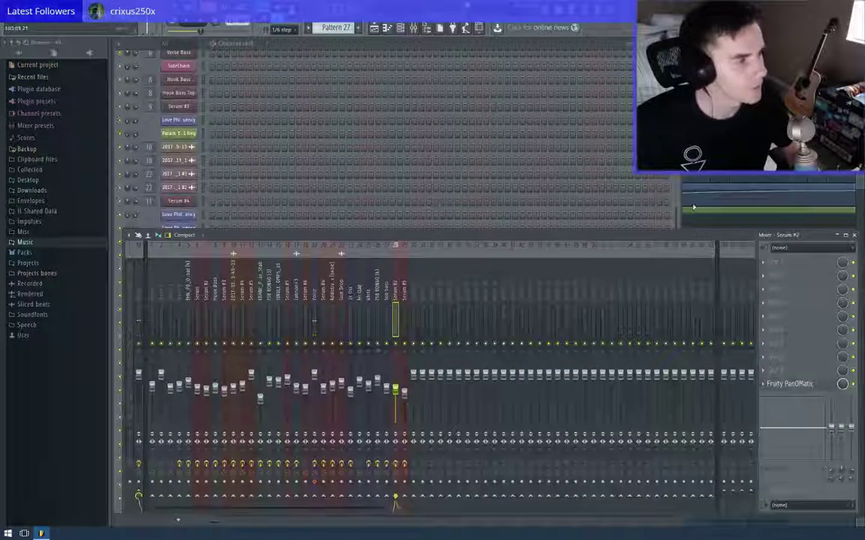
key(F5)
scroll(264, 228, up, 10)
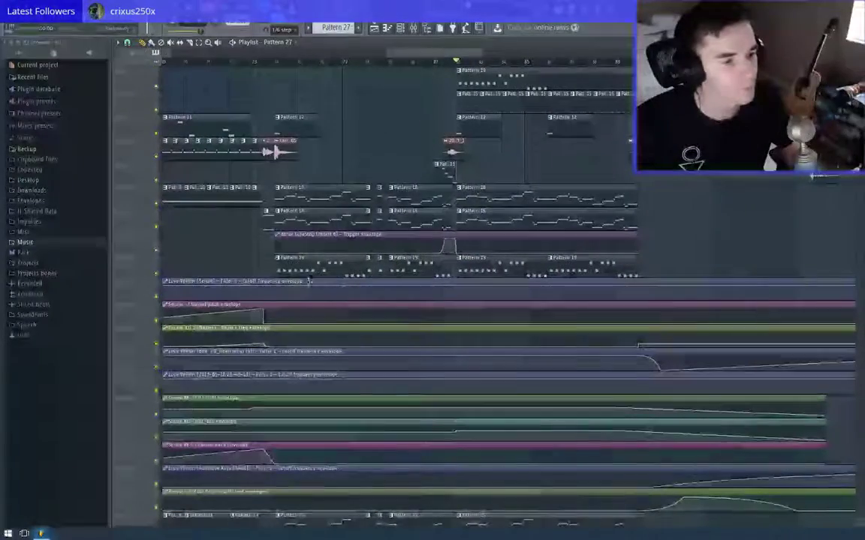
double_click(310, 281)
key(Escape)
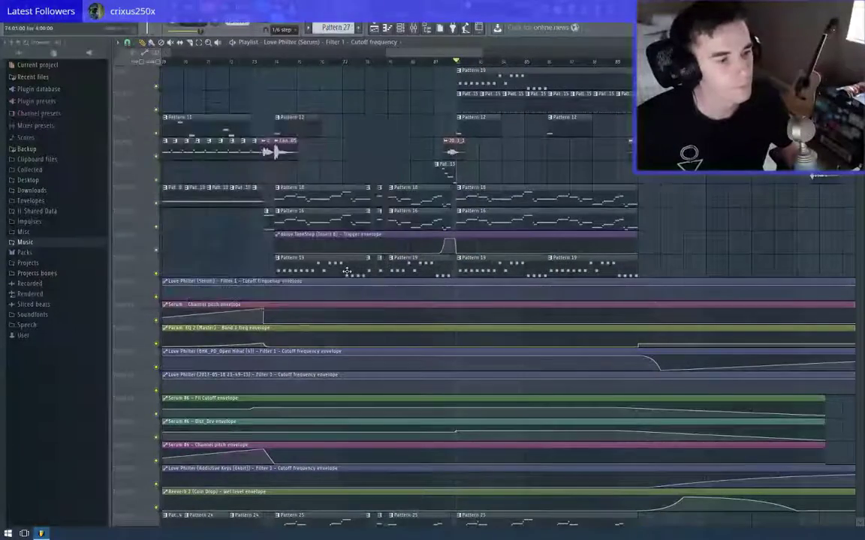
double_click(347, 272)
drag(285, 196, 403, 240)
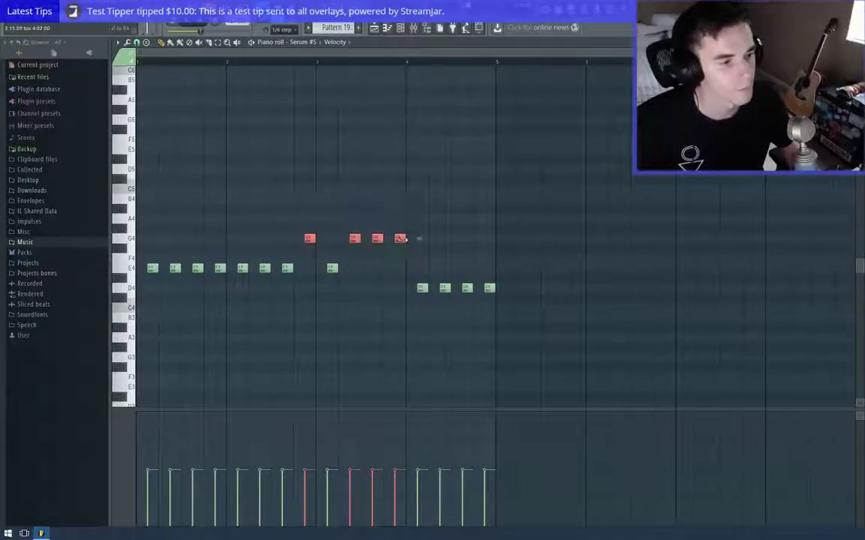
drag(488, 290, 487, 266)
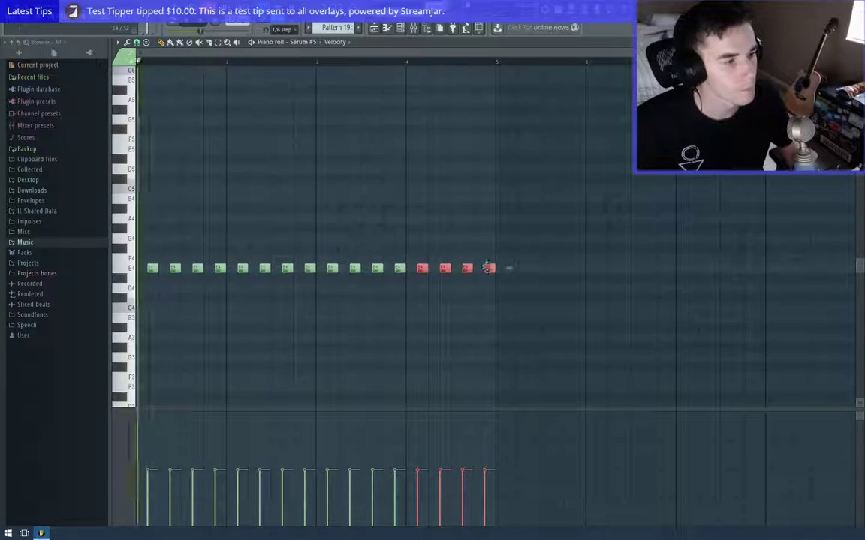
key(Escape)
Play the song from about bar 73 and save the project
right_click(732, 232)
key(space)
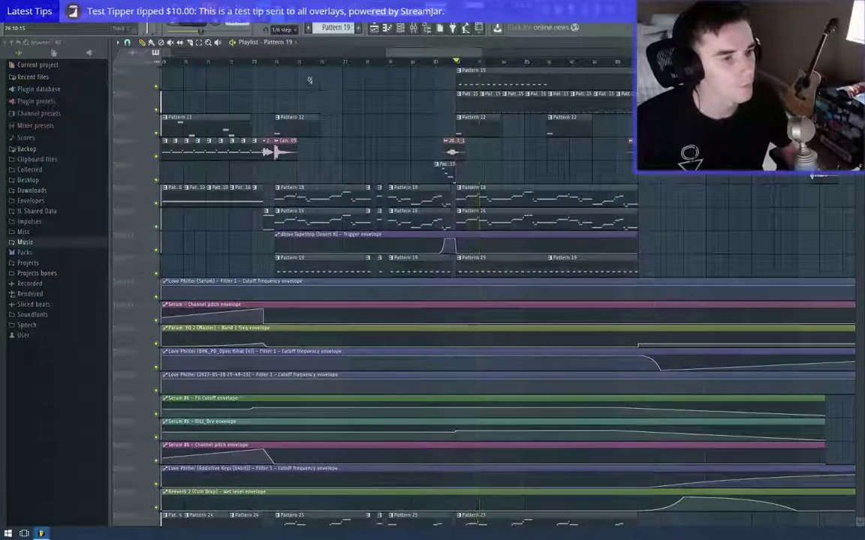
click(268, 75)
right_click(268, 74)
click(256, 61)
key(space)
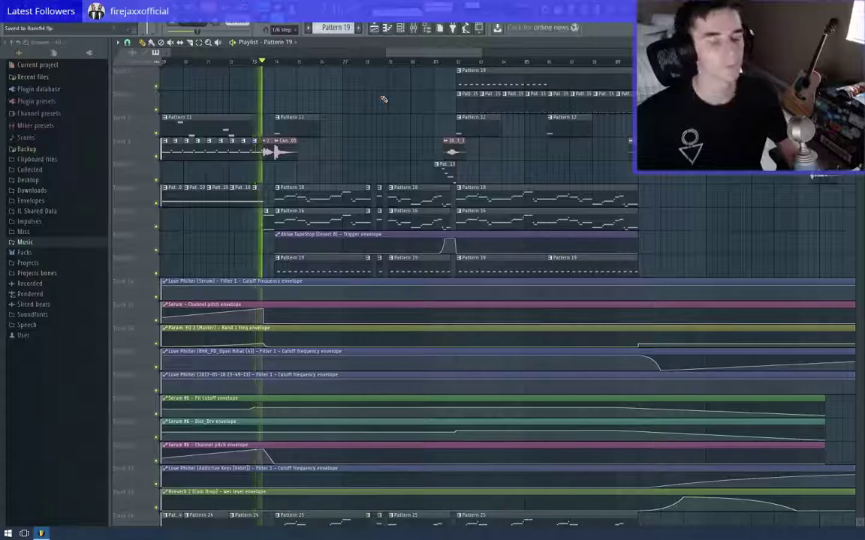
key(ctrl+s)
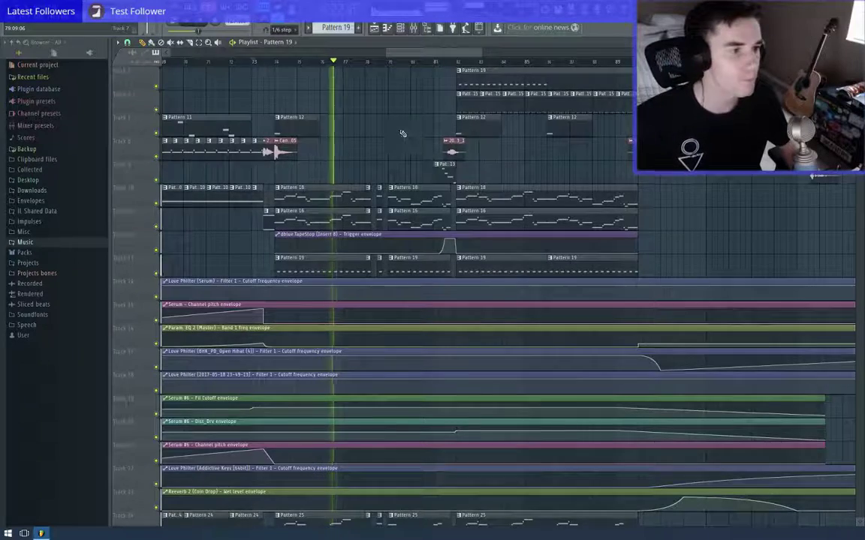
Follow the playback across the playlist through the TapeStop transition into the Pattern 18 and Pattern 19 clips after it
scroll(398, 137, up, 2)
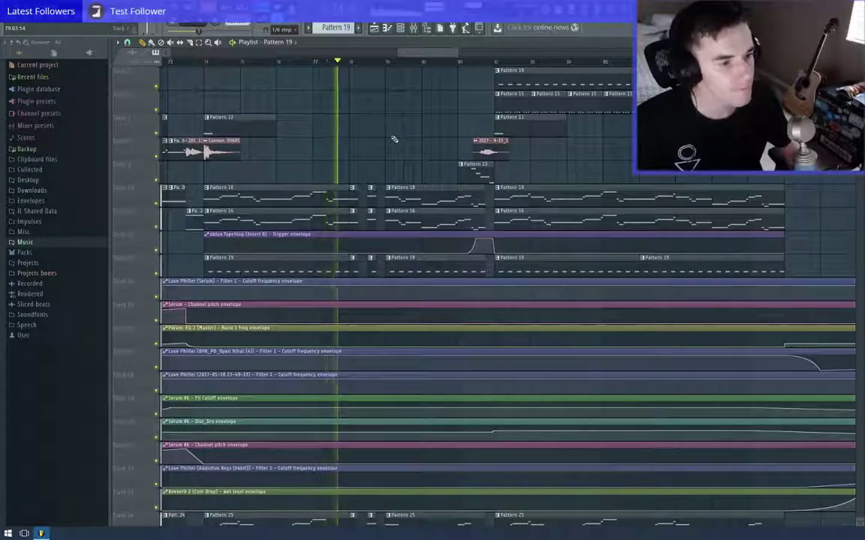
scroll(394, 138, down, 2)
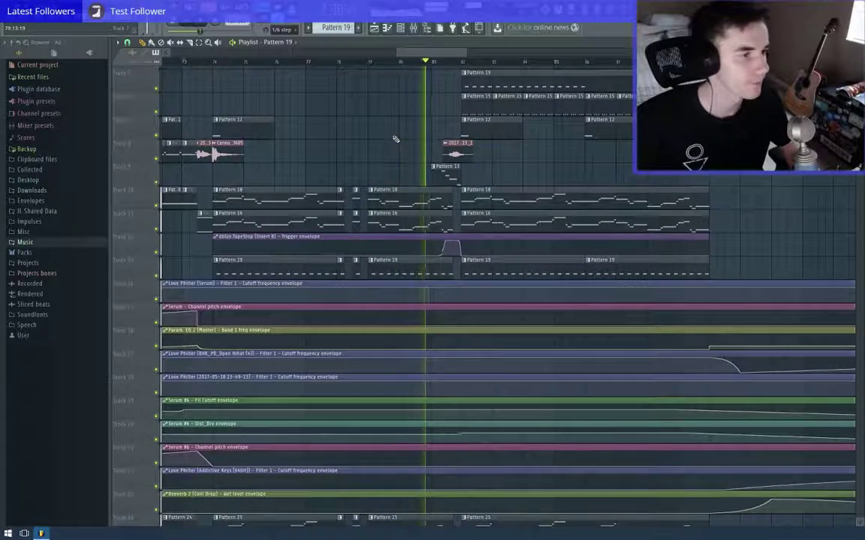
drag(398, 139, 384, 142)
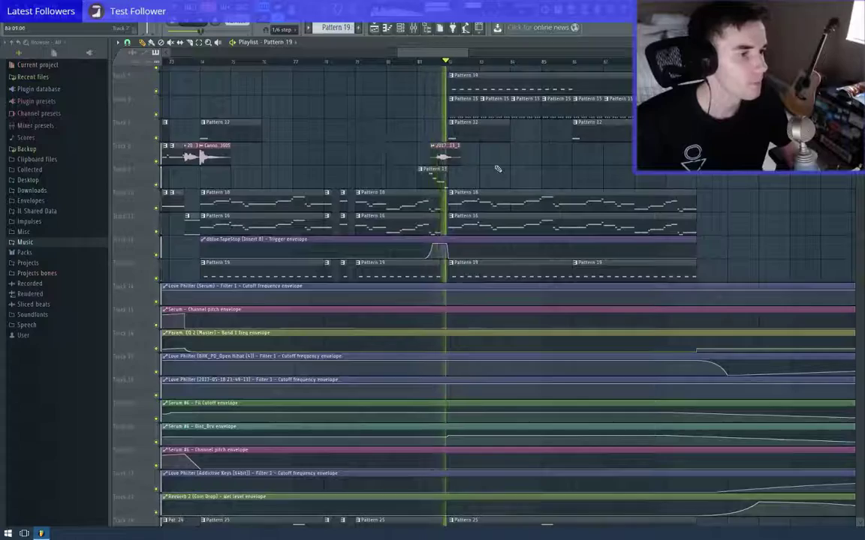
drag(498, 169, 389, 160)
scroll(459, 170, up, 2)
scroll(389, 160, down, 4)
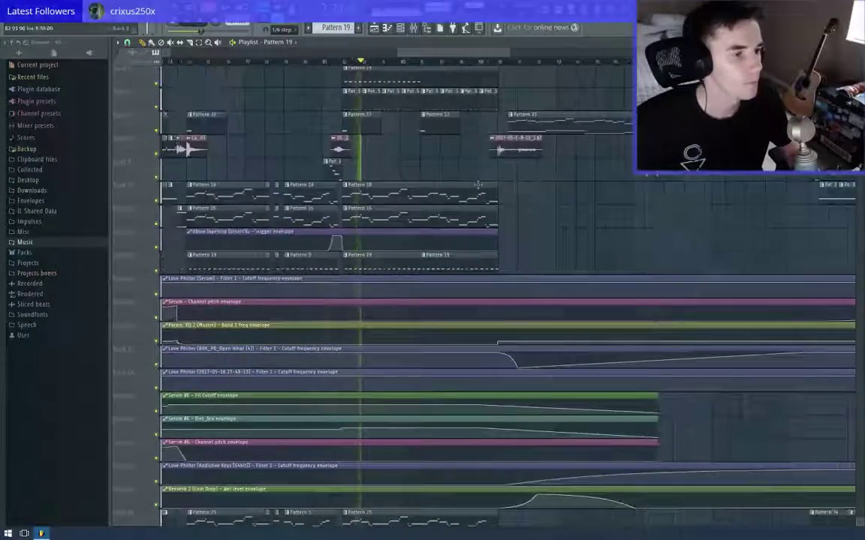
Check the Pattern 27 clip in the playlist and open the mixer on Serum #2's track during playback
scroll(448, 178, down, 8)
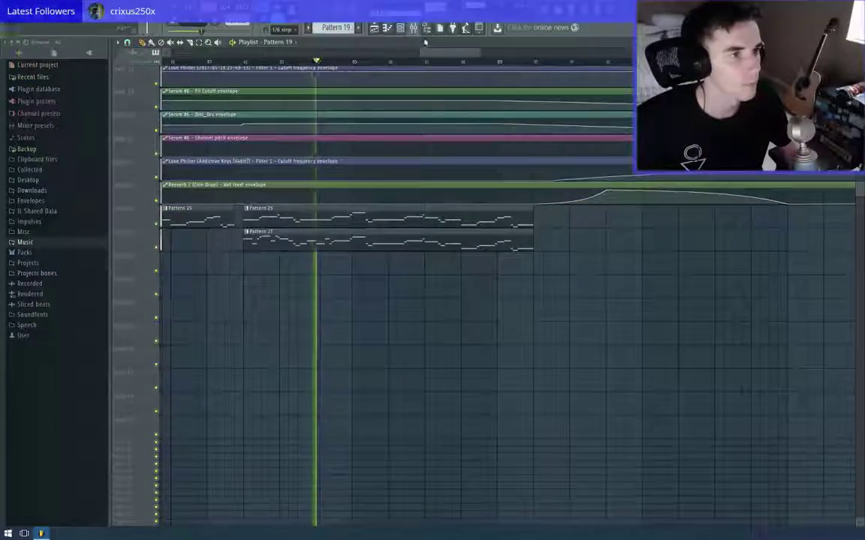
scroll(382, 283, up, 2)
key(F9)
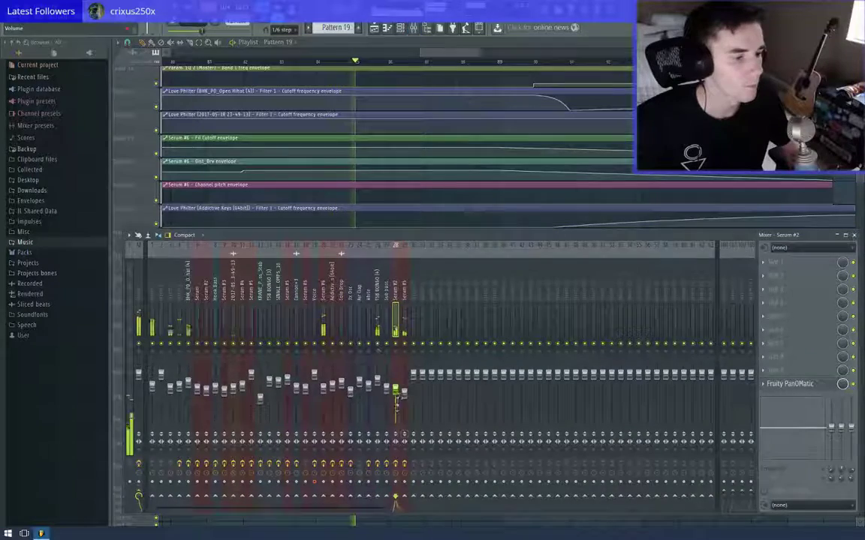